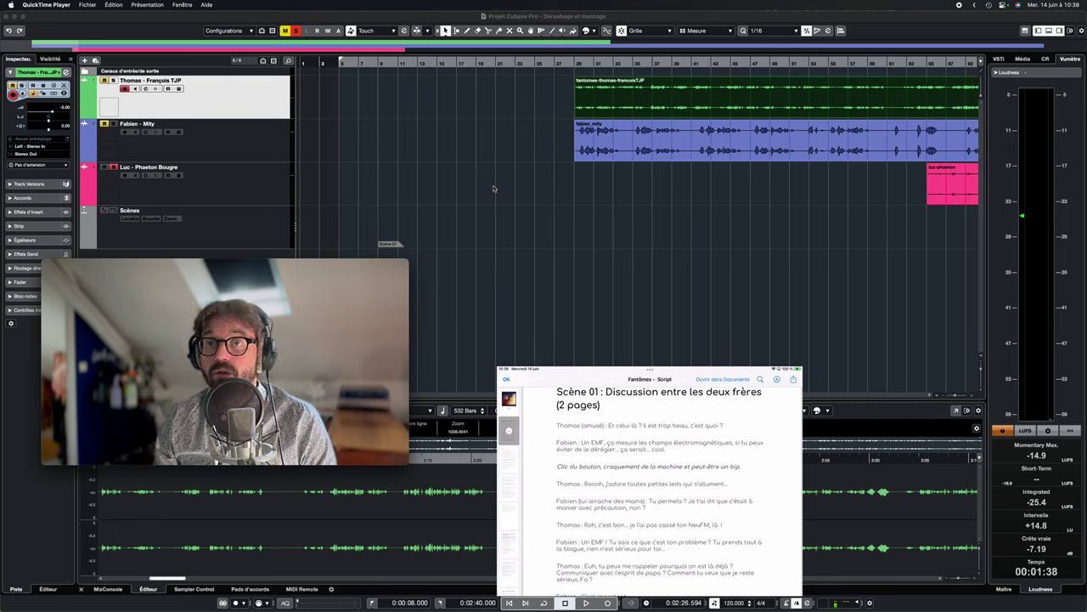
Disable snapping and split the second track's blue clip after its first line, at about bar 34.
{"action": "left_click", "coordinate": [625, 102]}
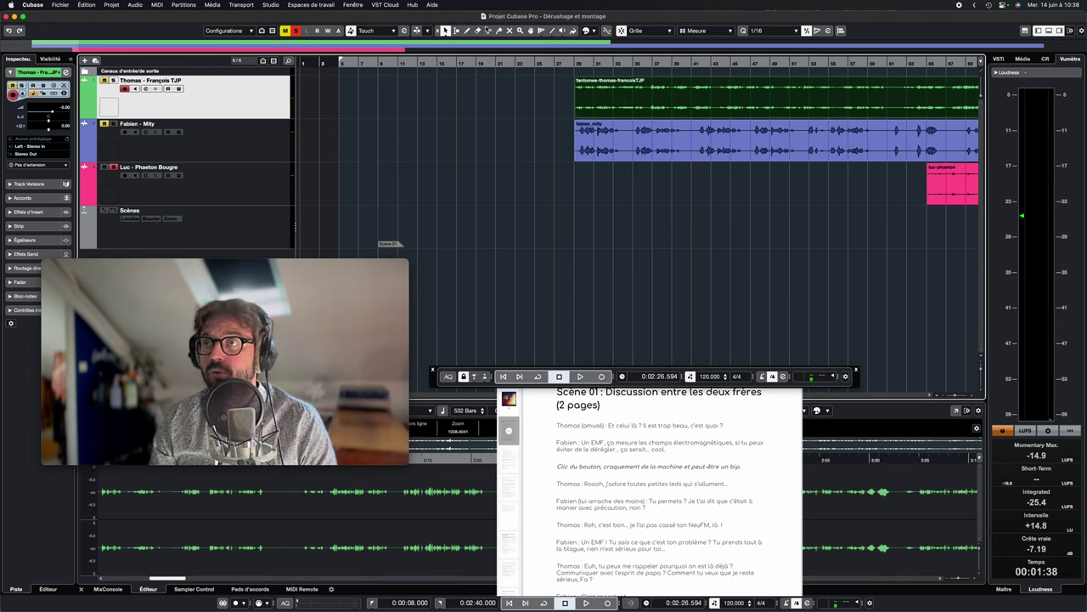
{"action": "left_click", "coordinate": [489, 31]}
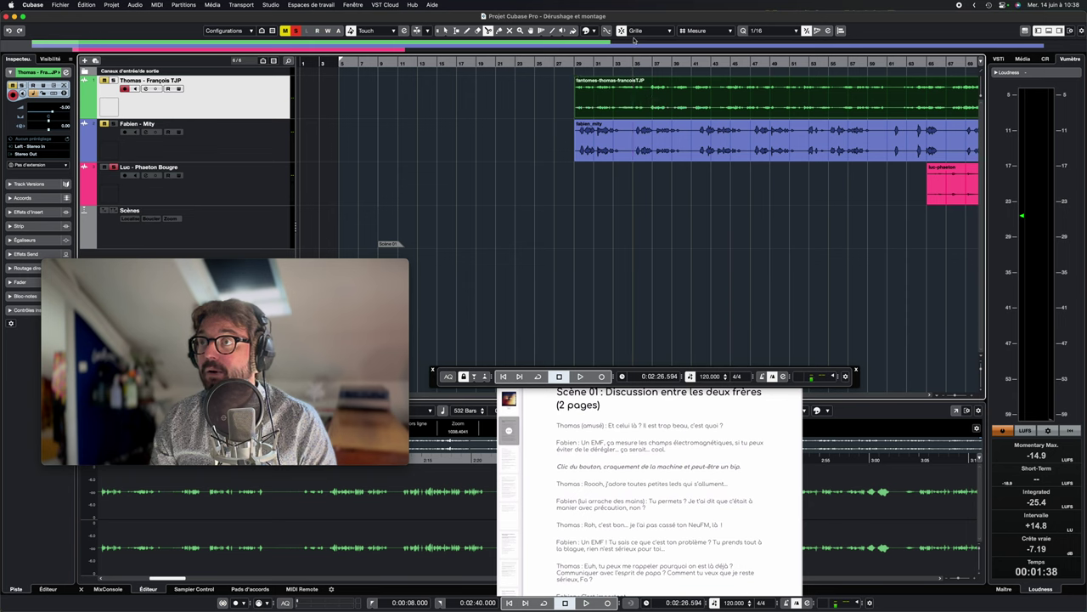
{"action": "left_click", "coordinate": [622, 30]}
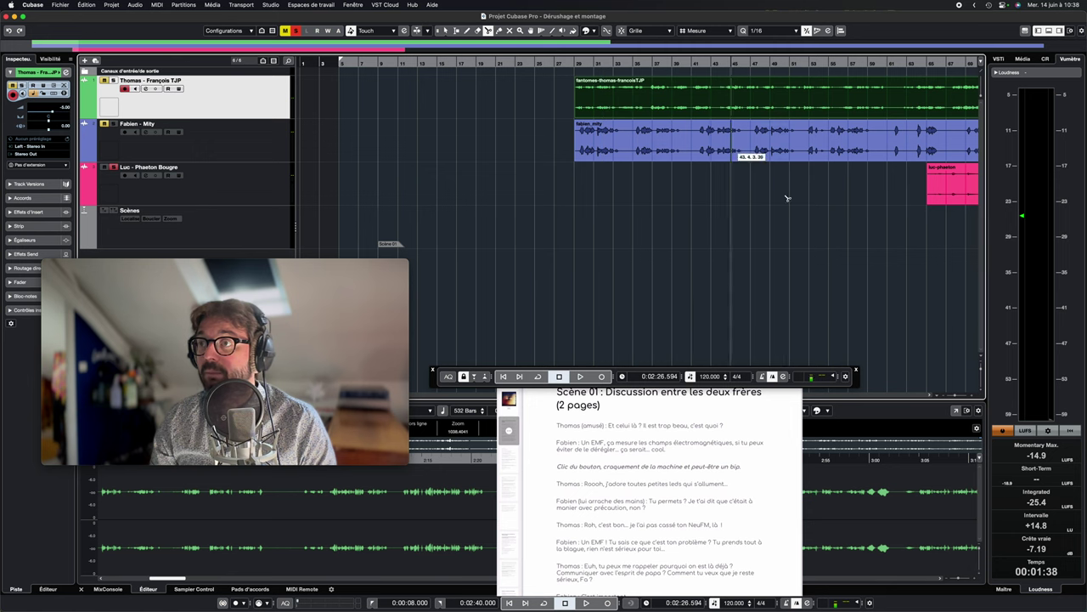
{"action": "left_click_drag", "start_coordinate": [967, 395], "coordinate": [978, 398]}
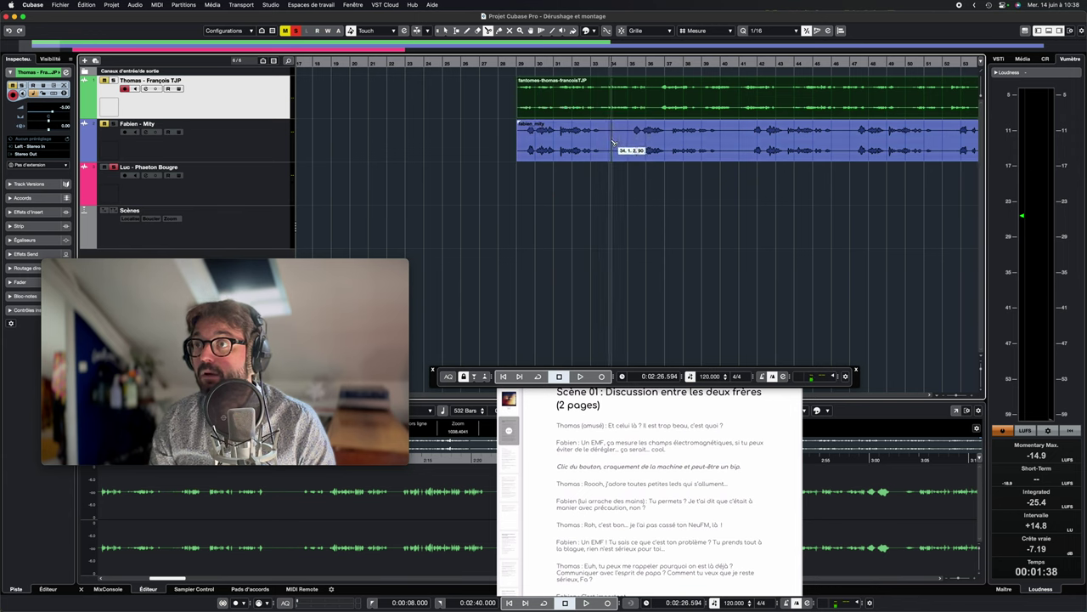
{"action": "left_click", "coordinate": [613, 141]}
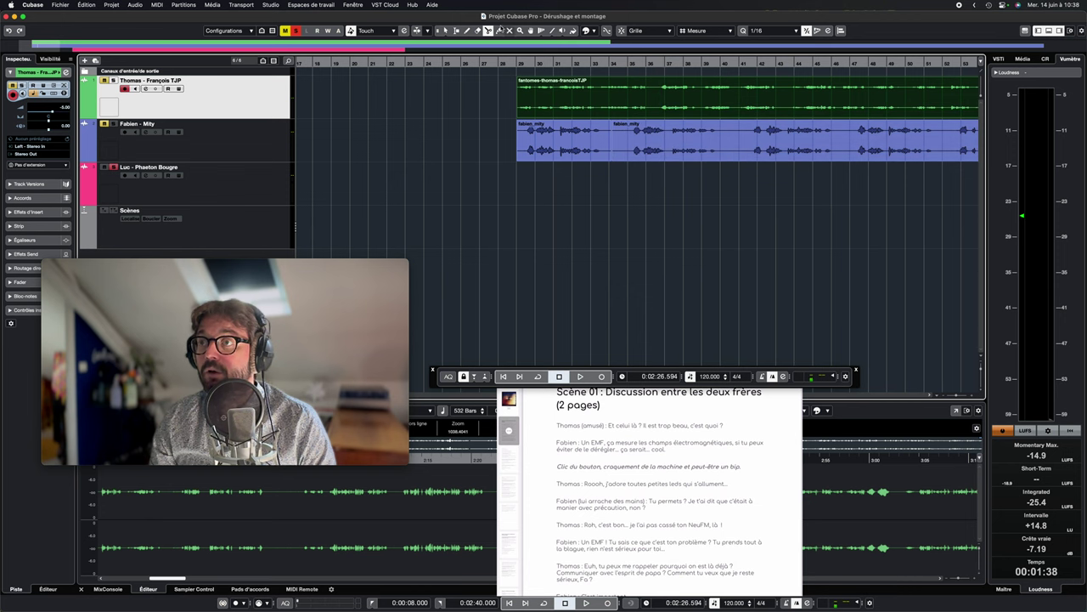
Trim the silence from both ends of the short blue clip and add a short fade-in and fade-out.
{"action": "left_click", "coordinate": [445, 31]}
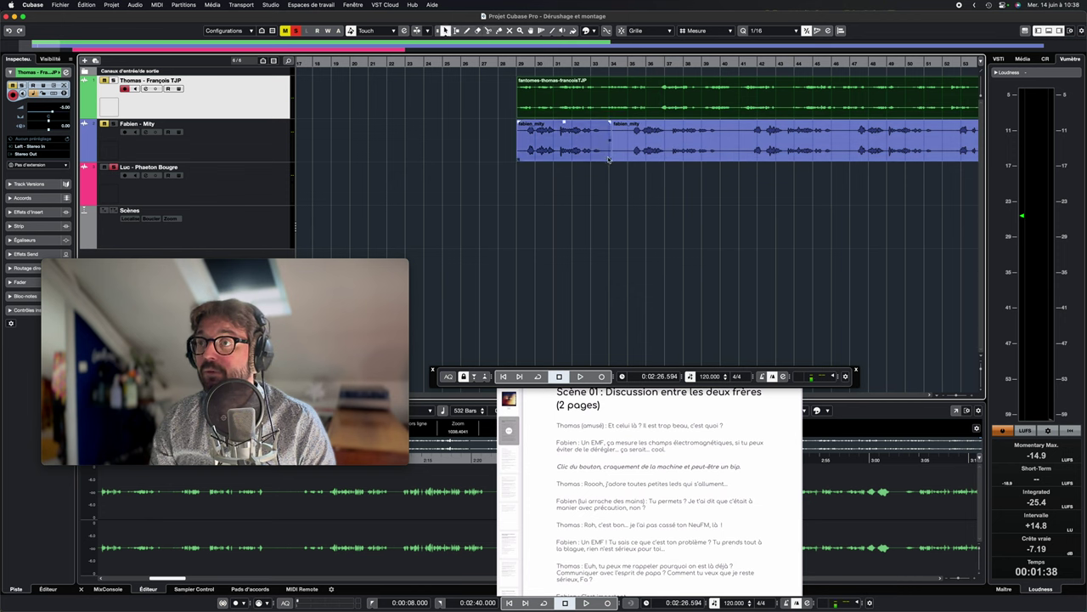
{"action": "left_click", "coordinate": [609, 158]}
{"action": "left_click_drag", "start_coordinate": [609, 158], "coordinate": [599, 117]}
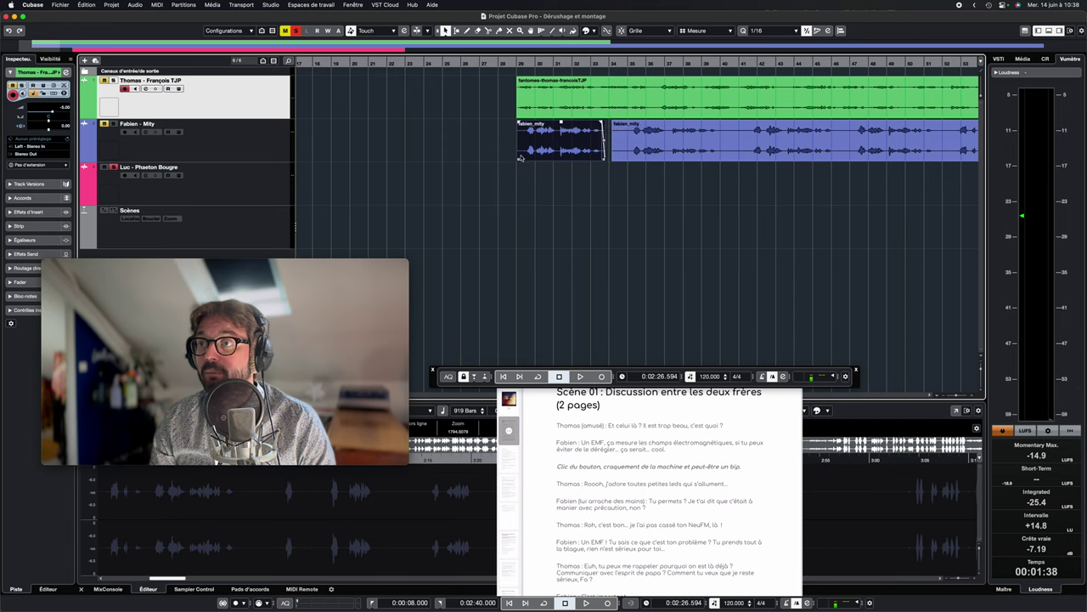
{"action": "left_click_drag", "start_coordinate": [518, 160], "coordinate": [537, 130]}
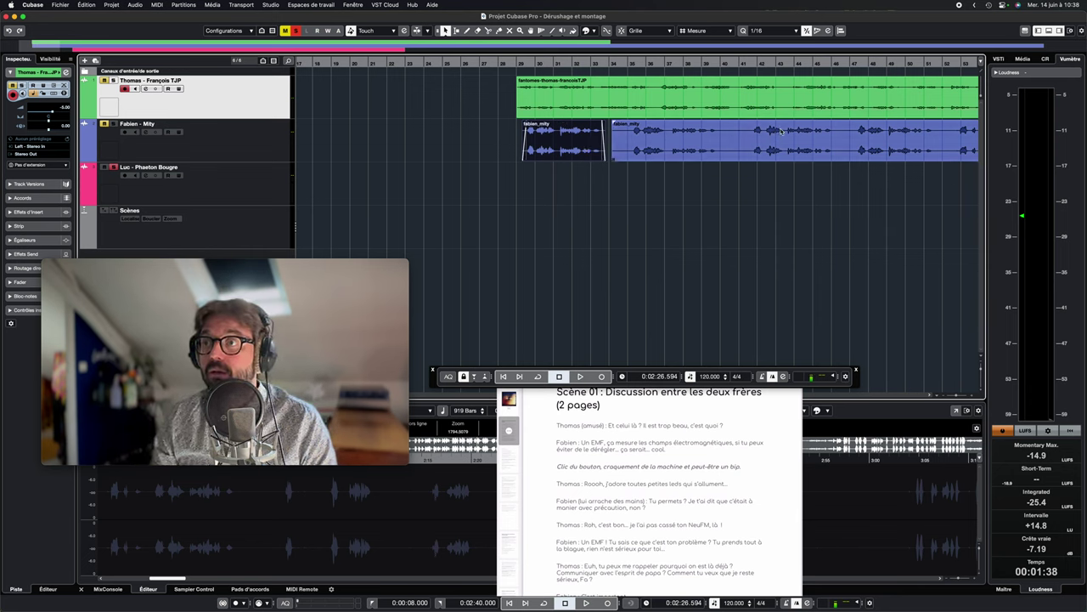
{"action": "left_click_drag", "start_coordinate": [523, 156], "coordinate": [529, 123]}
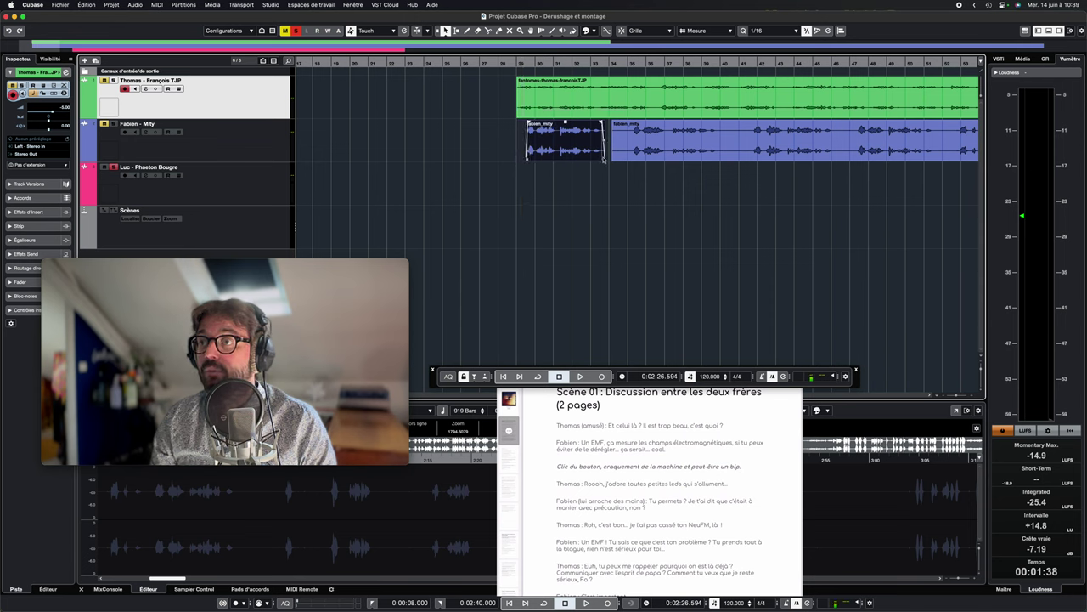
{"action": "left_click_drag", "start_coordinate": [604, 160], "coordinate": [600, 158]}
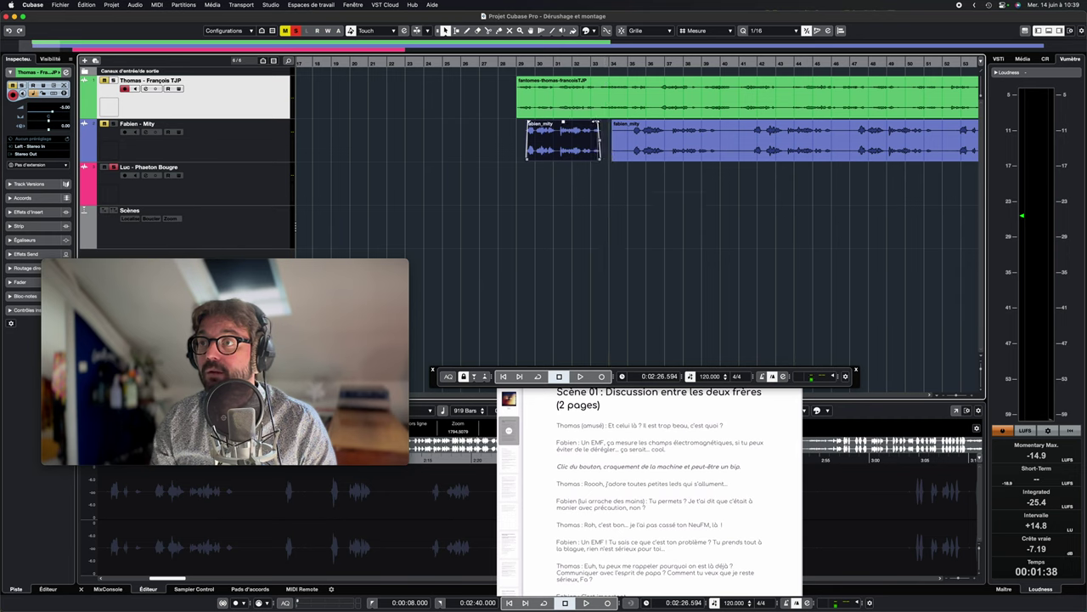
Move the trimmed blue clip earlier on its track, to about bar 23.
{"action": "left_click", "coordinate": [621, 133]}
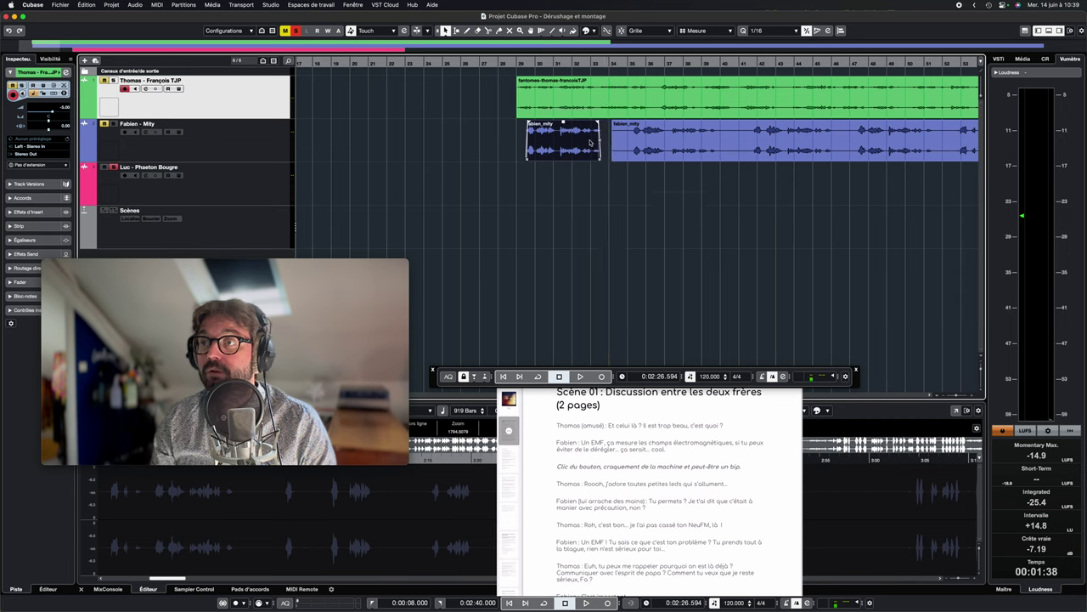
{"action": "left_click_drag", "start_coordinate": [577, 140], "coordinate": [461, 141]}
{"action": "scroll", "coordinate": [461, 141], "scroll_direction": "left", "scroll_amount": 6}
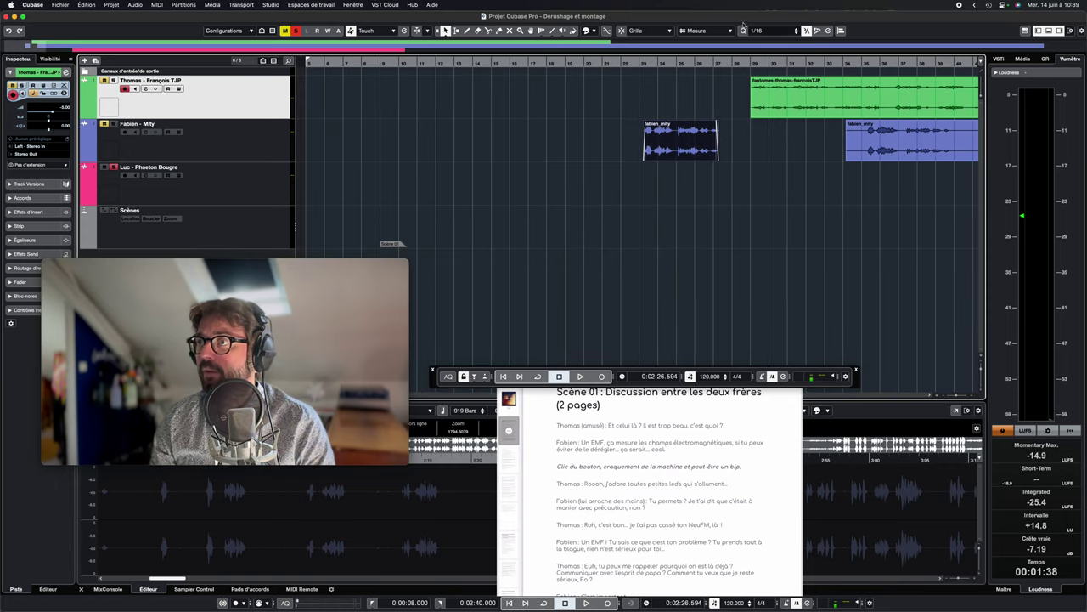
Clear the mute and solo states of all tracks and play the first track's green clip from its start at bar 29.
{"action": "left_click", "coordinate": [488, 31]}
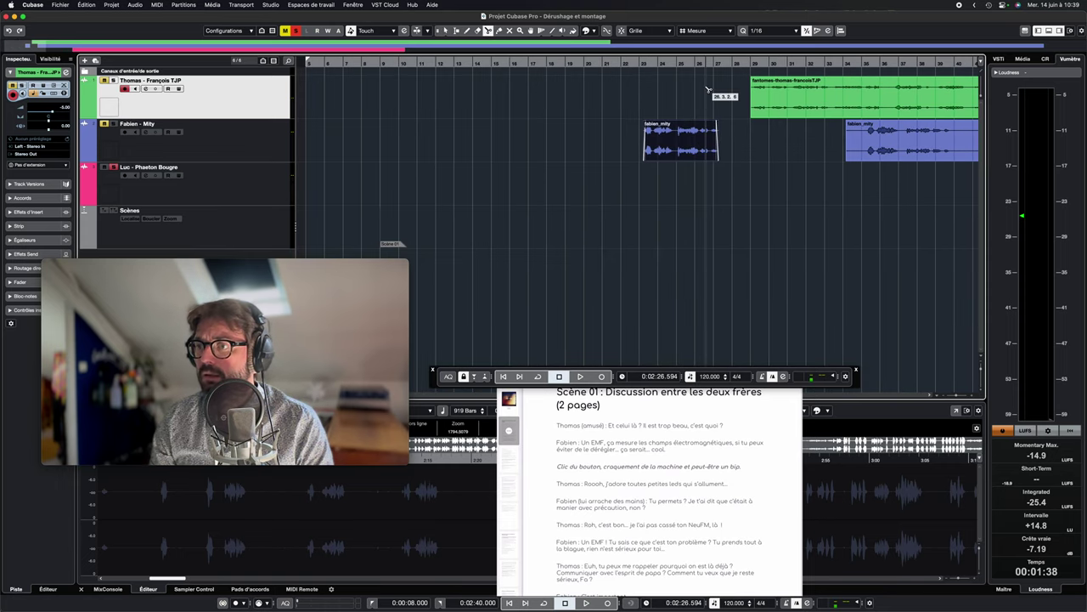
{"action": "left_click", "coordinate": [752, 64]}
{"action": "key", "text": "space"}
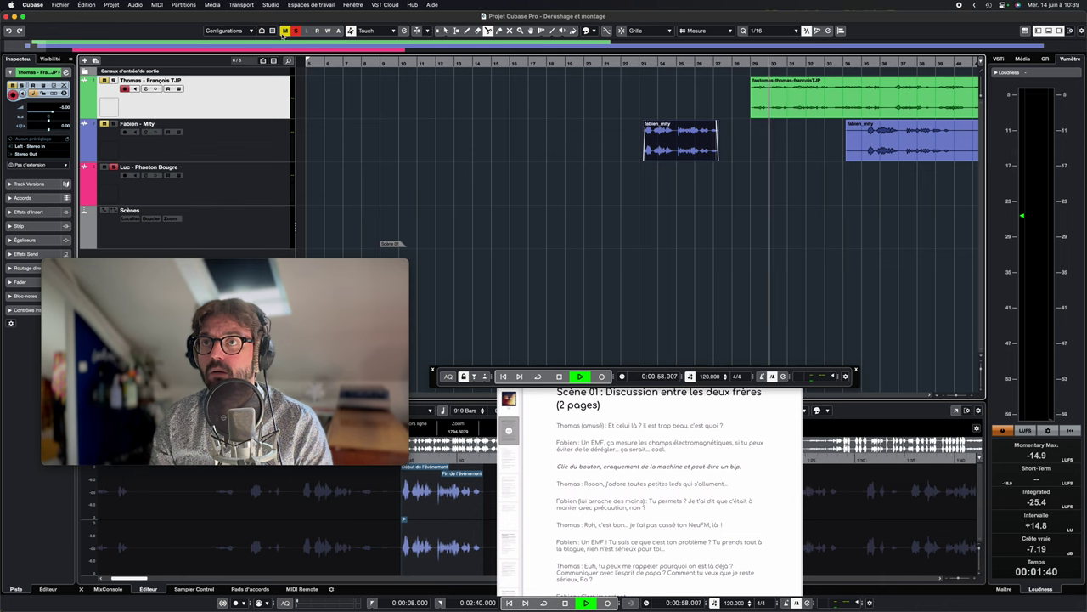
{"action": "key", "text": "space"}
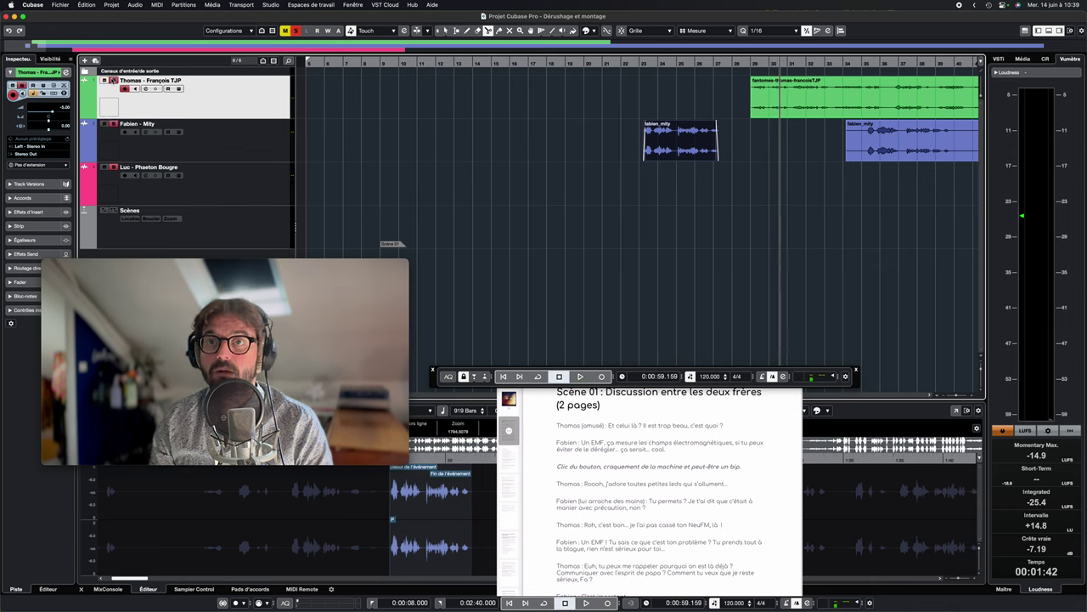
{"action": "left_click", "coordinate": [113, 124]}
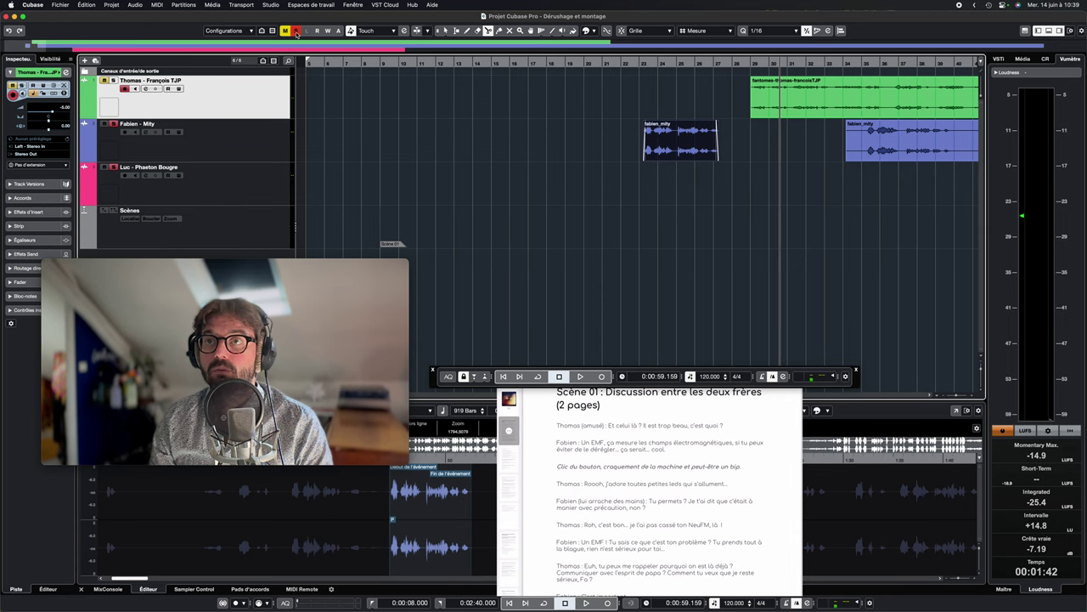
{"action": "left_click", "coordinate": [749, 65]}
{"action": "key", "text": "space"}
{"action": "scroll", "coordinate": [565, 95], "scroll_direction": "right", "scroll_amount": 5}
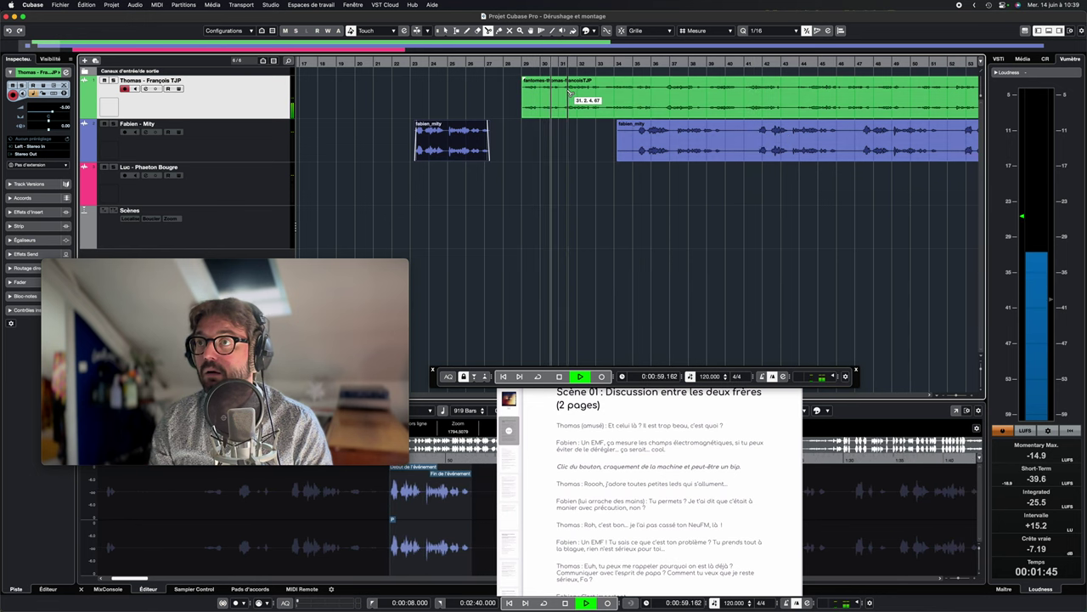
Move the remaining long blue clip on the second track to about bar 39.
{"action": "left_click", "coordinate": [445, 31]}
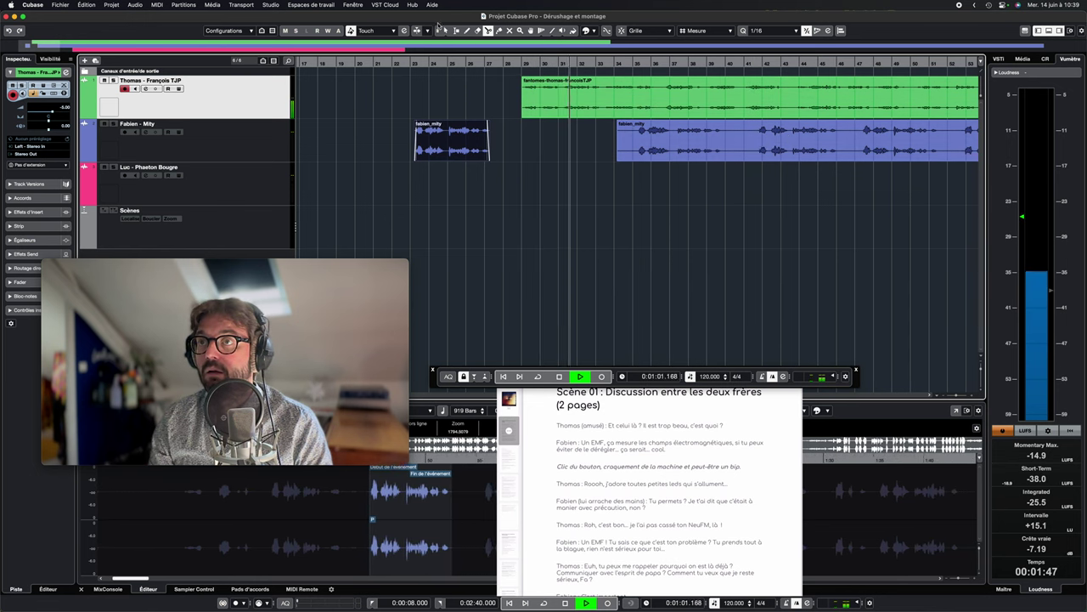
{"action": "key", "text": "super+z"}
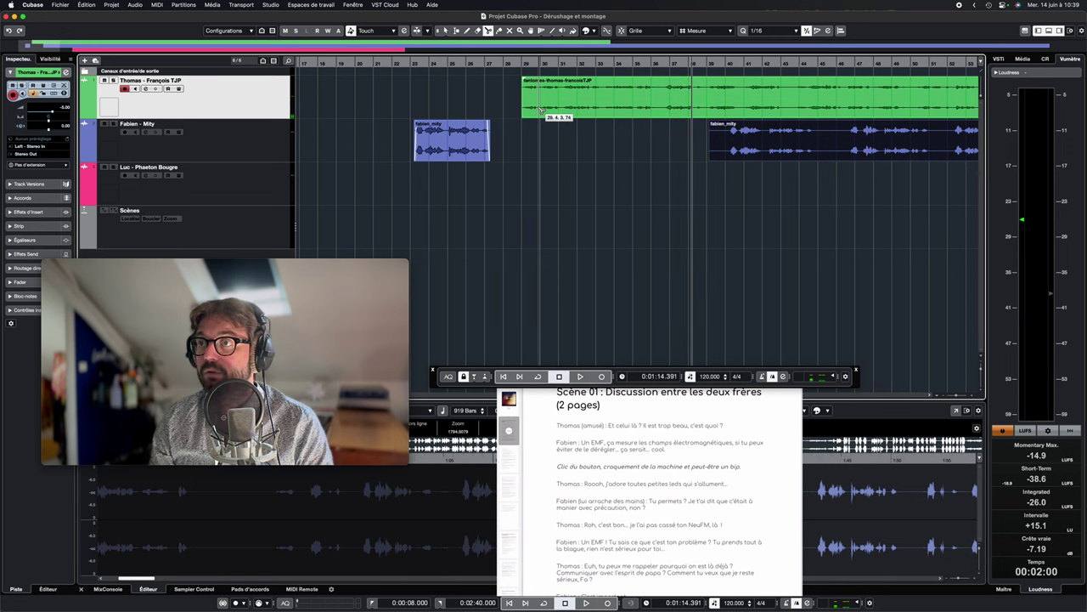
Play the green clip from its start and split it after the first line, at about bar 31.
{"action": "left_click", "coordinate": [523, 64]}
{"action": "key", "text": "space"}
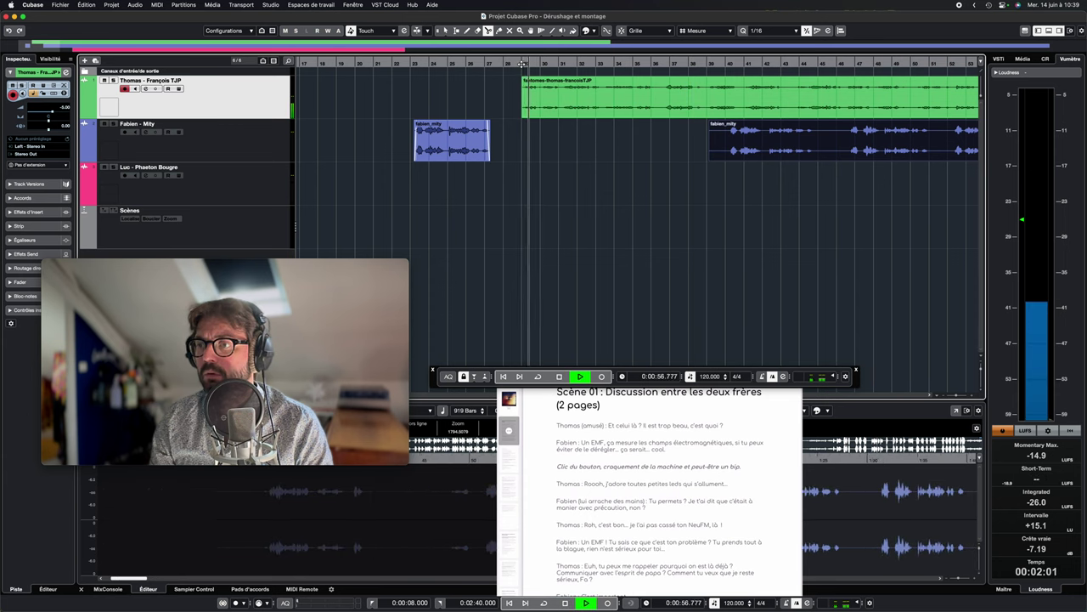
{"action": "left_click", "coordinate": [564, 96]}
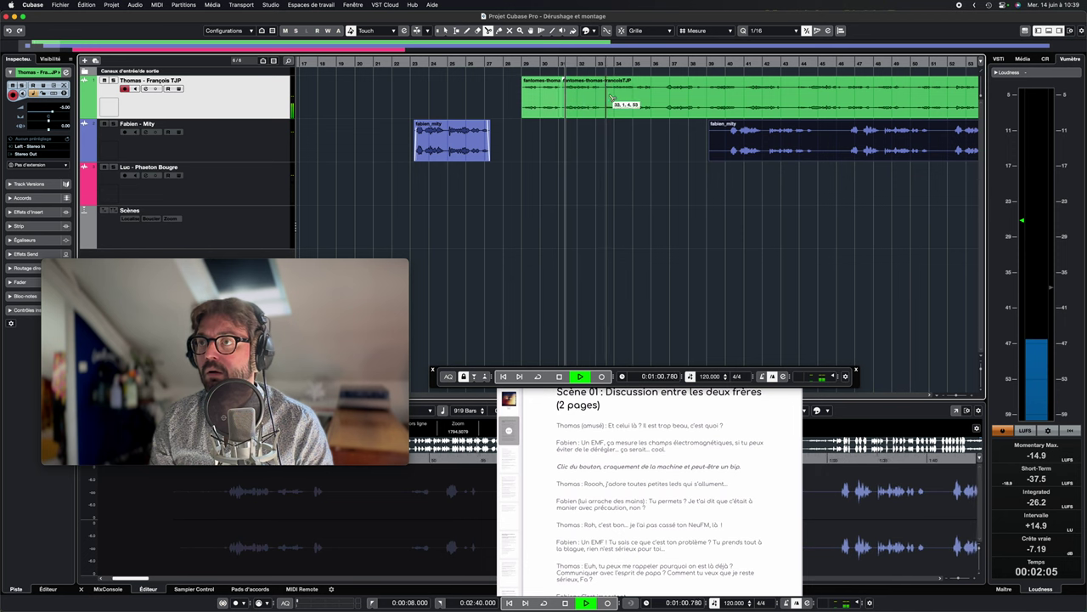
{"action": "key", "text": "space"}
Move the short green clip to bar 9, aligned with the Scène 01 marker.
{"action": "left_click_drag", "start_coordinate": [536, 85], "coordinate": [403, 85]}
{"action": "scroll", "coordinate": [517, 139], "scroll_direction": "left", "scroll_amount": 5}
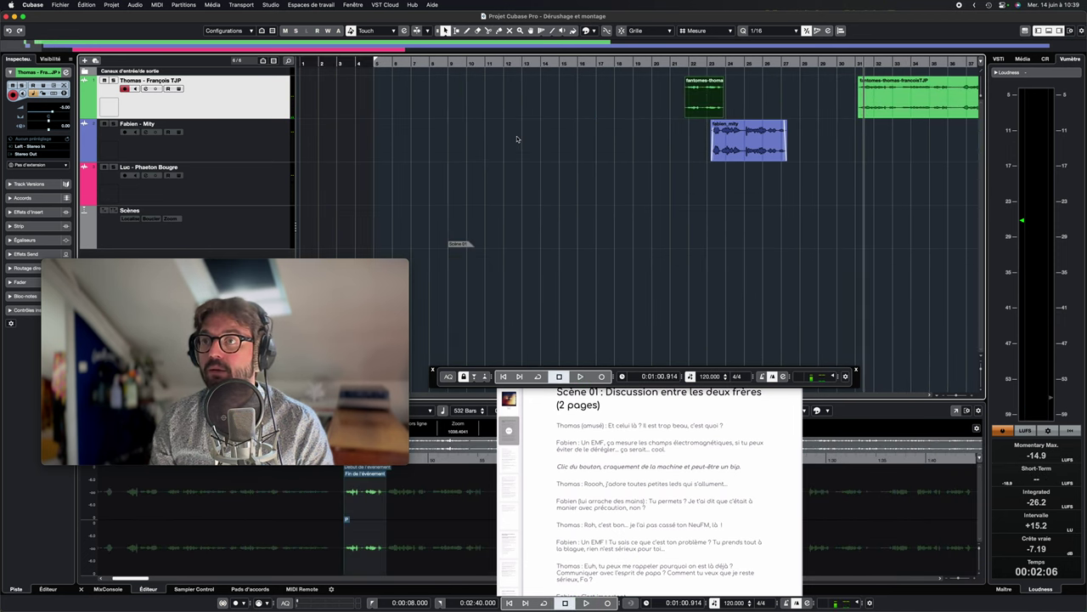
{"action": "left_click", "coordinate": [237, 222]}
{"action": "left_click", "coordinate": [459, 244]}
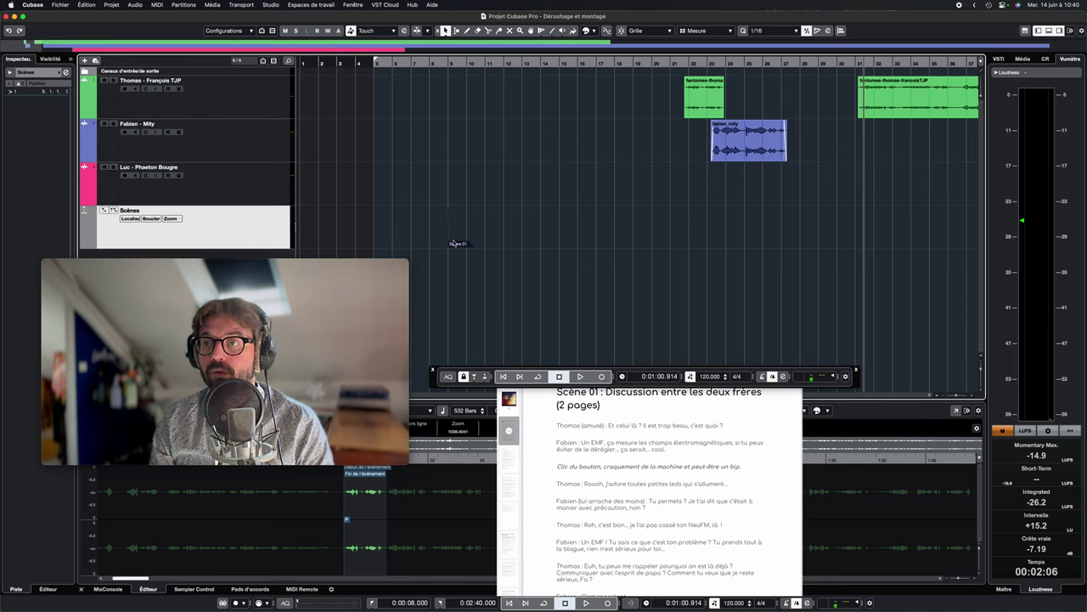
{"action": "left_click_drag", "start_coordinate": [701, 99], "coordinate": [458, 96]}
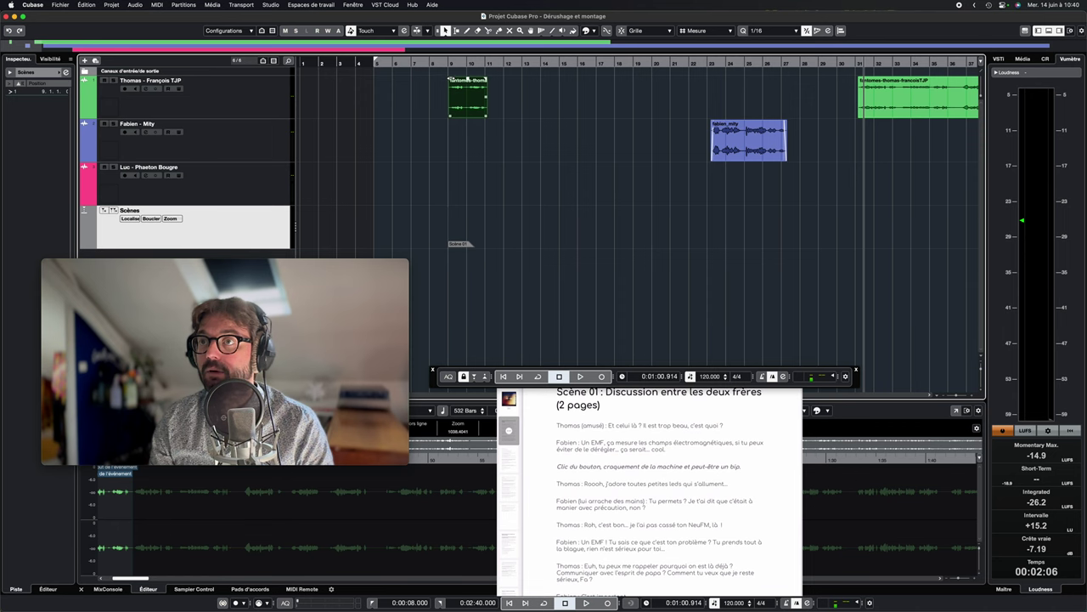
Examine the short green clip at the Scène 01 marker up close and play it from bar 9.
{"action": "scroll", "coordinate": [973, 397], "scroll_direction": "up", "scroll_amount": 3}
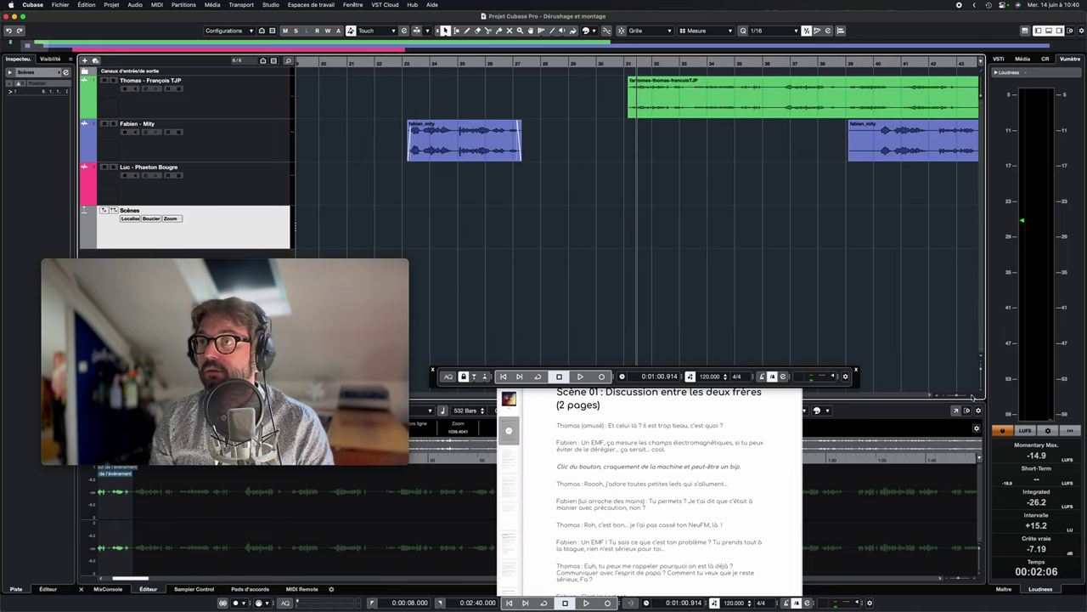
{"action": "scroll", "coordinate": [762, 286], "scroll_direction": "left", "scroll_amount": 5}
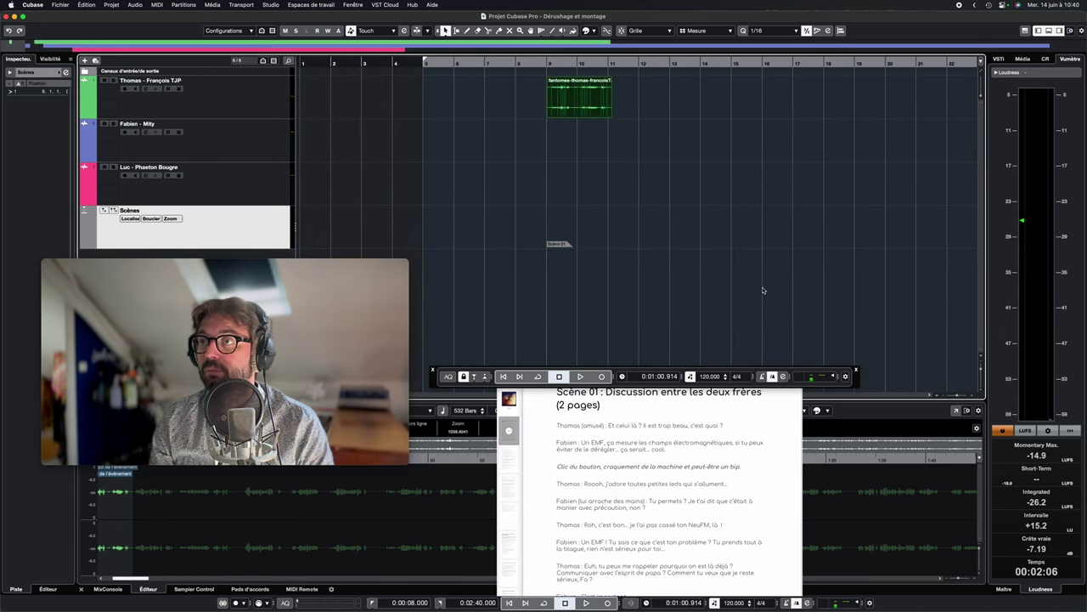
{"action": "left_click", "coordinate": [553, 63]}
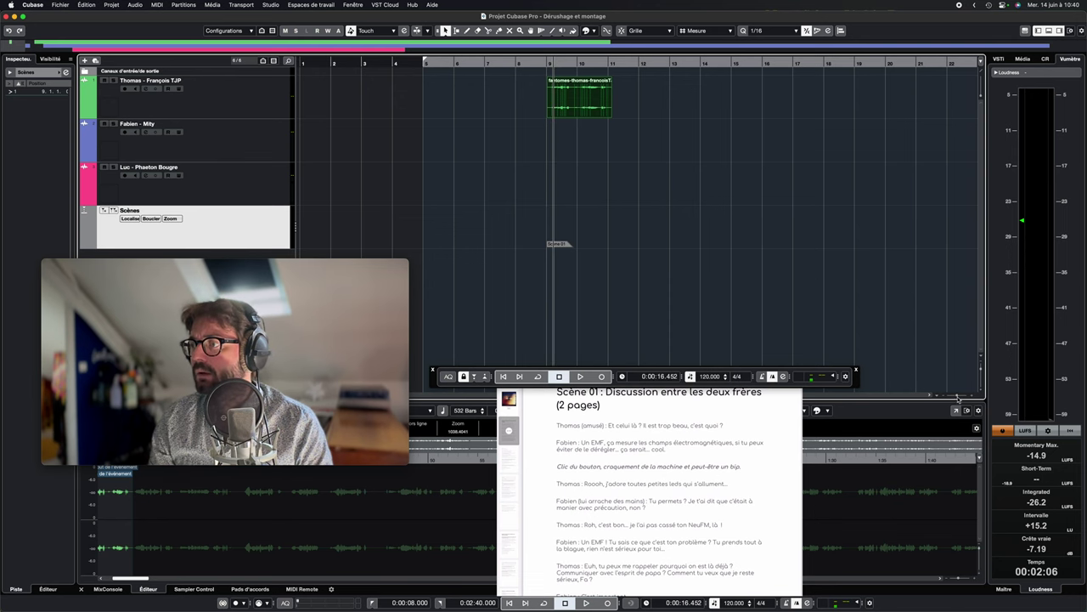
{"action": "scroll", "coordinate": [958, 397], "scroll_direction": "up", "scroll_amount": 4}
{"action": "right_click", "coordinate": [978, 388]}
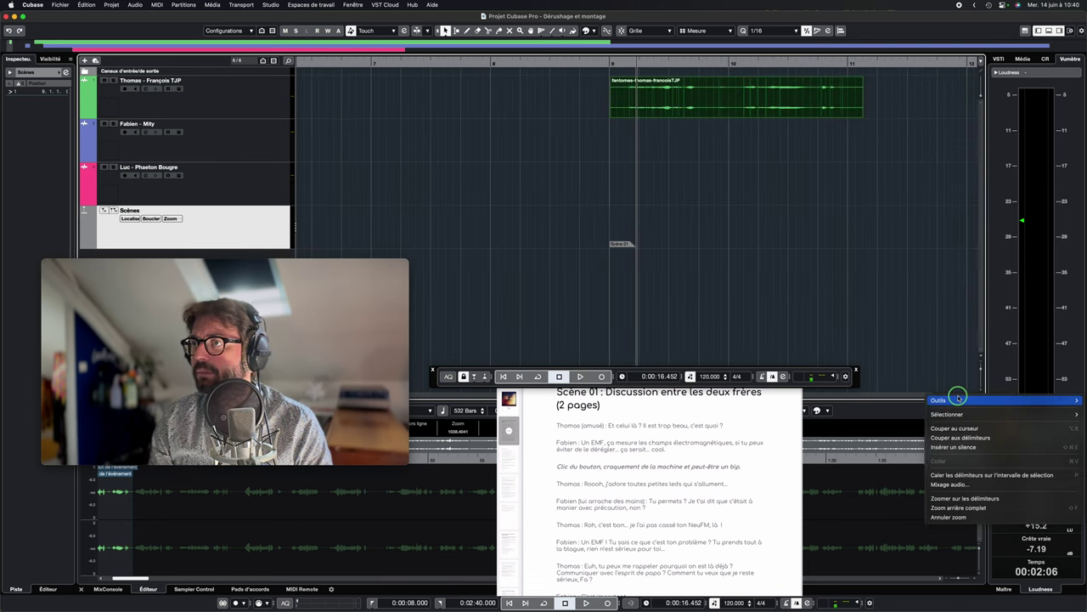
{"action": "left_click", "coordinate": [981, 391]}
{"action": "left_click_drag", "start_coordinate": [982, 392], "coordinate": [983, 392]}
{"action": "left_click_drag", "start_coordinate": [610, 62], "coordinate": [535, 62]}
{"action": "left_click", "coordinate": [534, 62]}
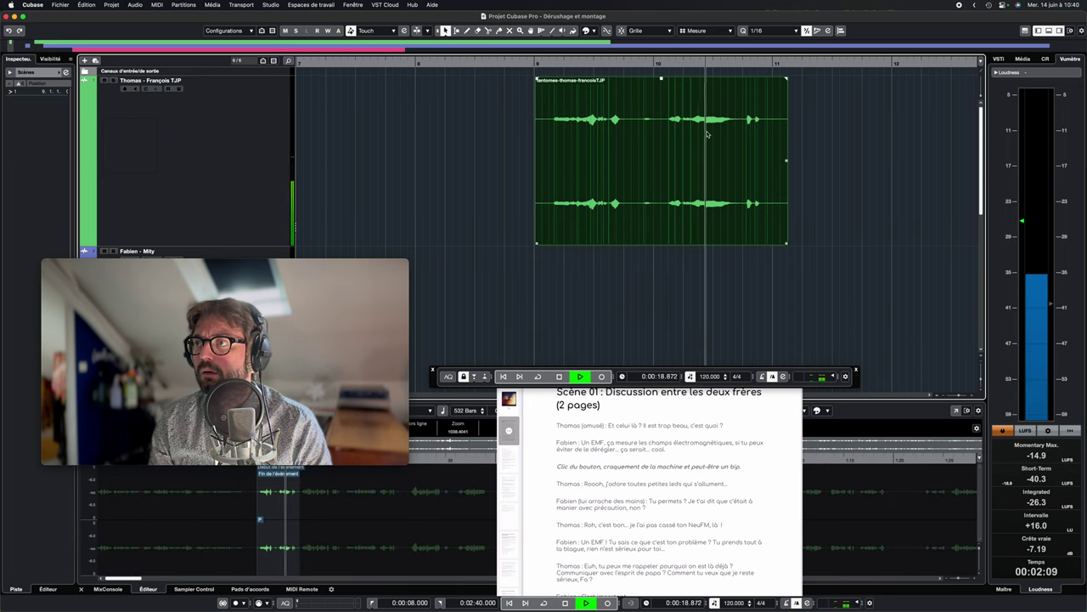
{"action": "key", "text": "space"}
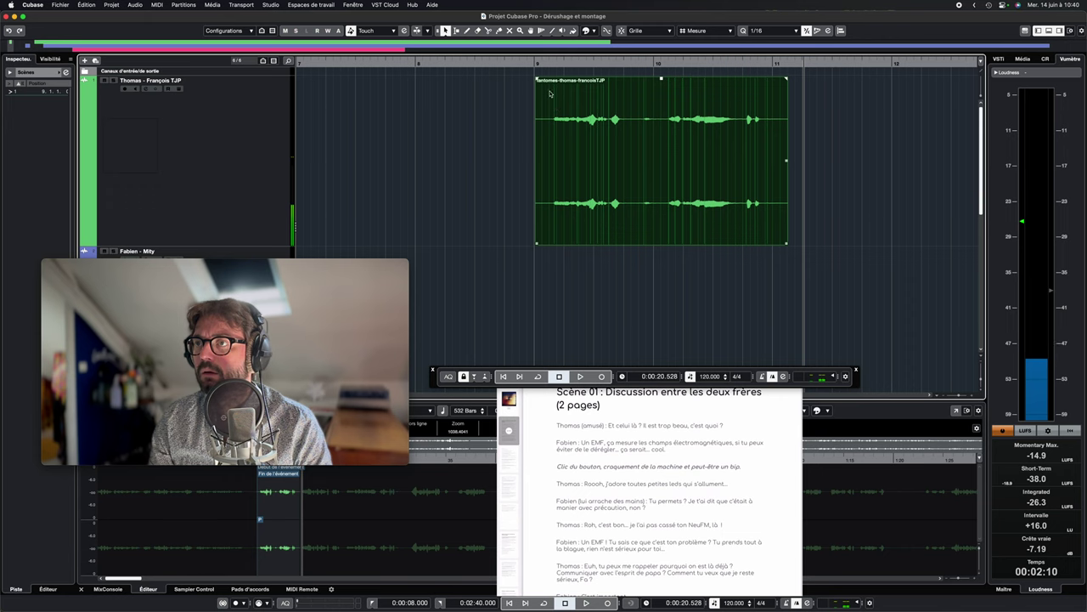
Locate the start of speech in the short green clip, trim the silence before it and add a short fade-in.
{"action": "left_click", "coordinate": [534, 64]}
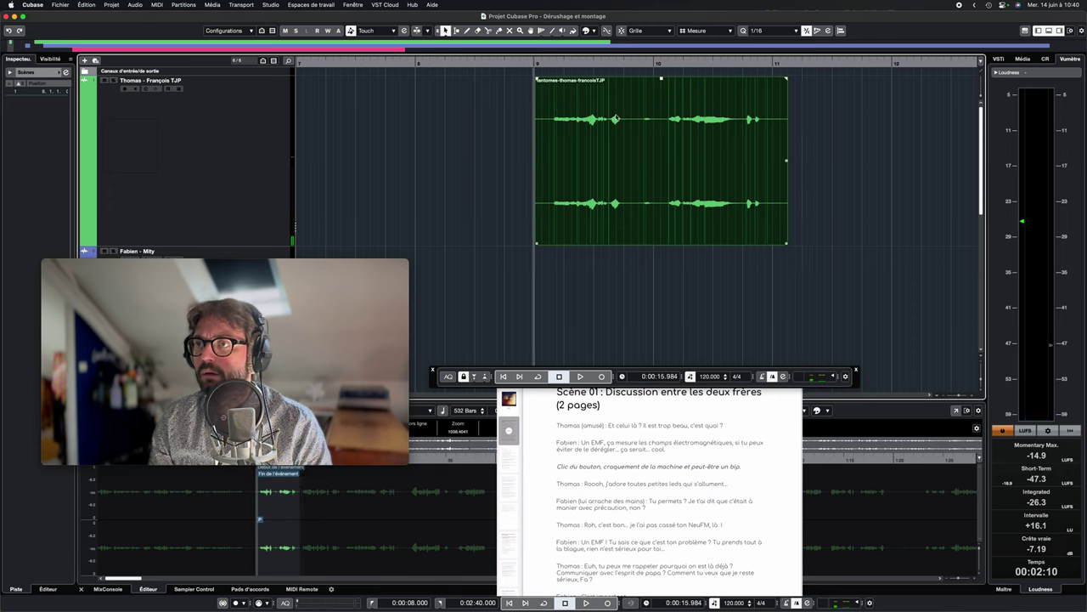
{"action": "key", "text": "space"}
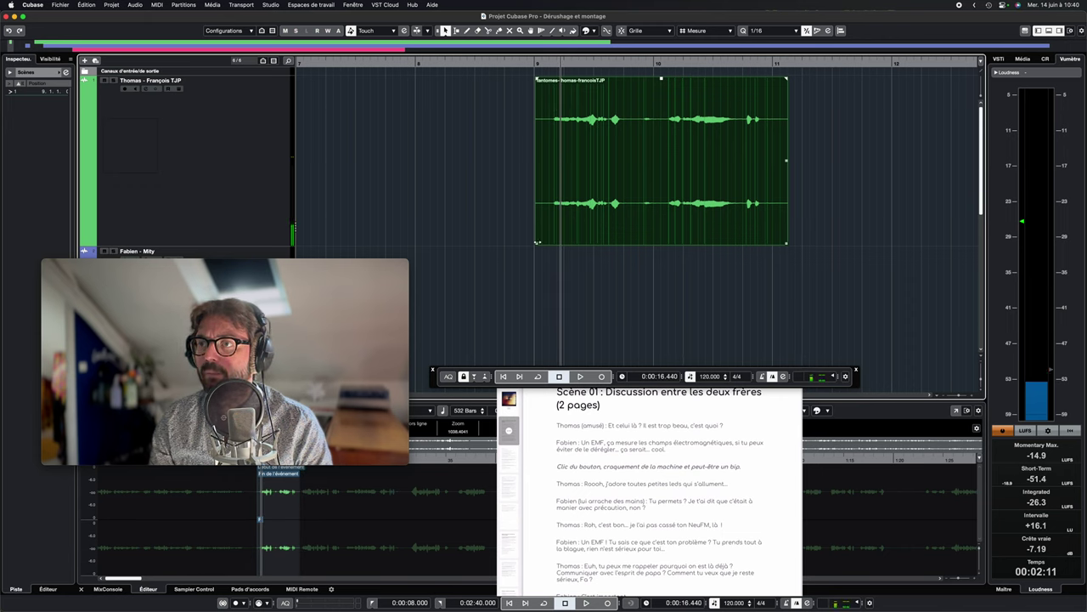
{"action": "left_click_drag", "start_coordinate": [536, 242], "coordinate": [552, 245]}
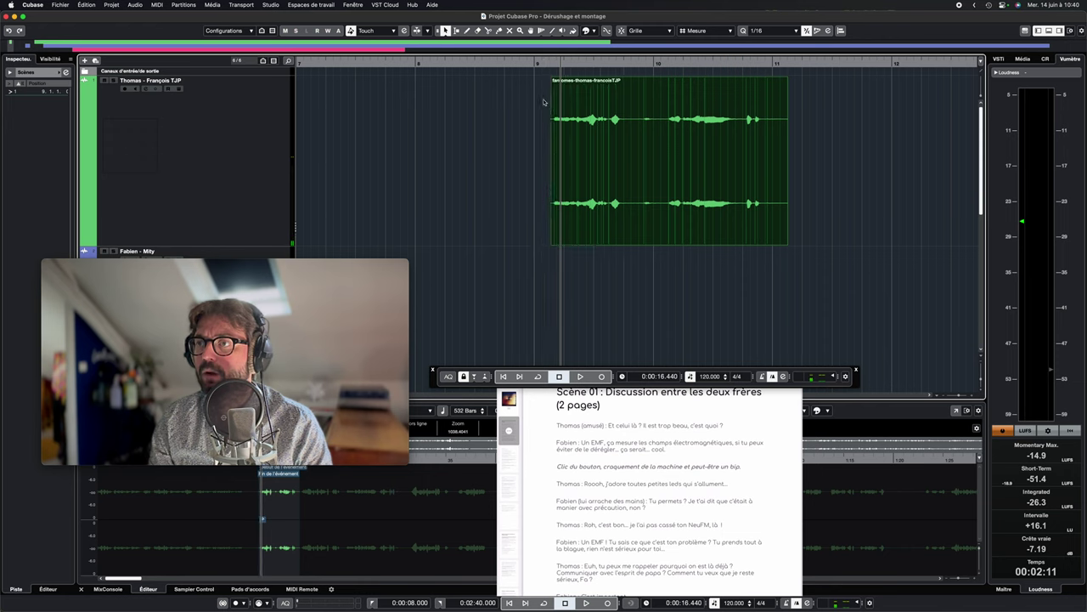
{"action": "left_click_drag", "start_coordinate": [551, 79], "coordinate": [557, 78]}
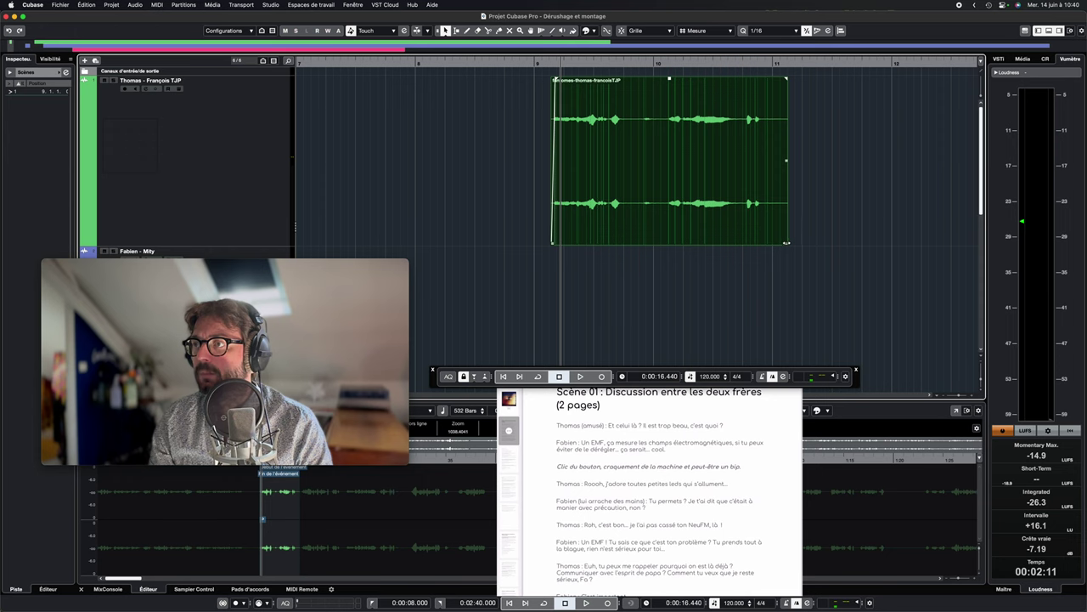
Play the end of the short green clip, trim the silence after its speech and add a short fade-out.
{"action": "left_click", "coordinate": [736, 63]}
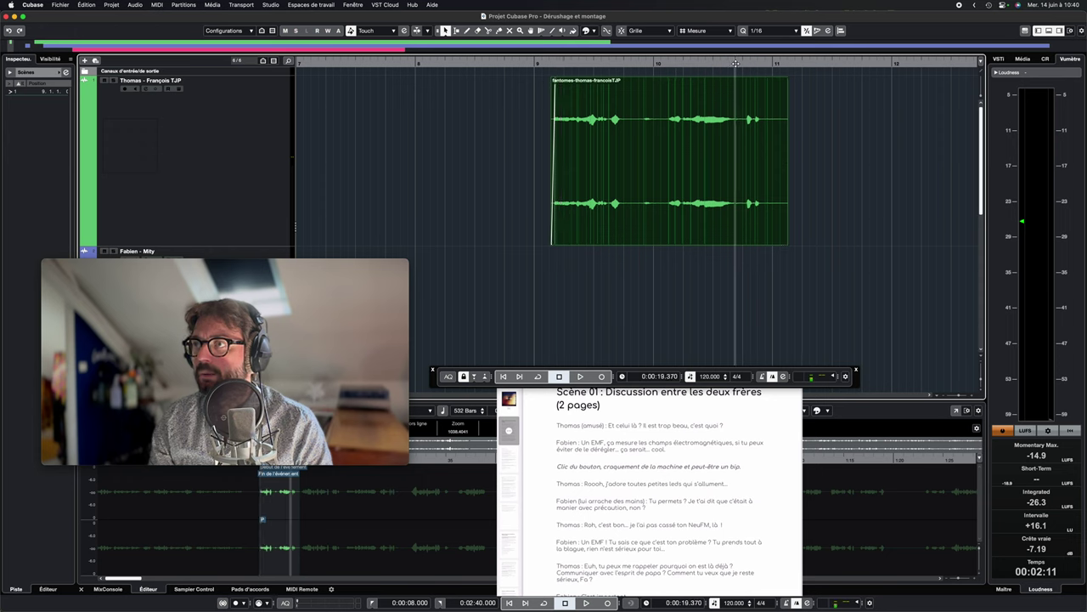
{"action": "key", "text": "space"}
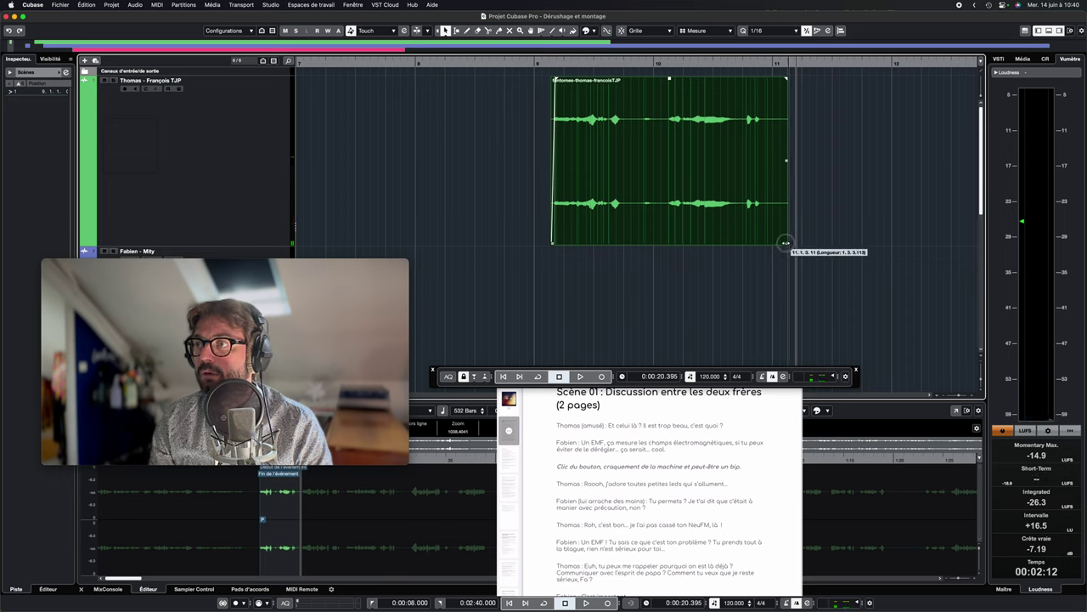
{"action": "left_click_drag", "start_coordinate": [785, 243], "coordinate": [763, 244]}
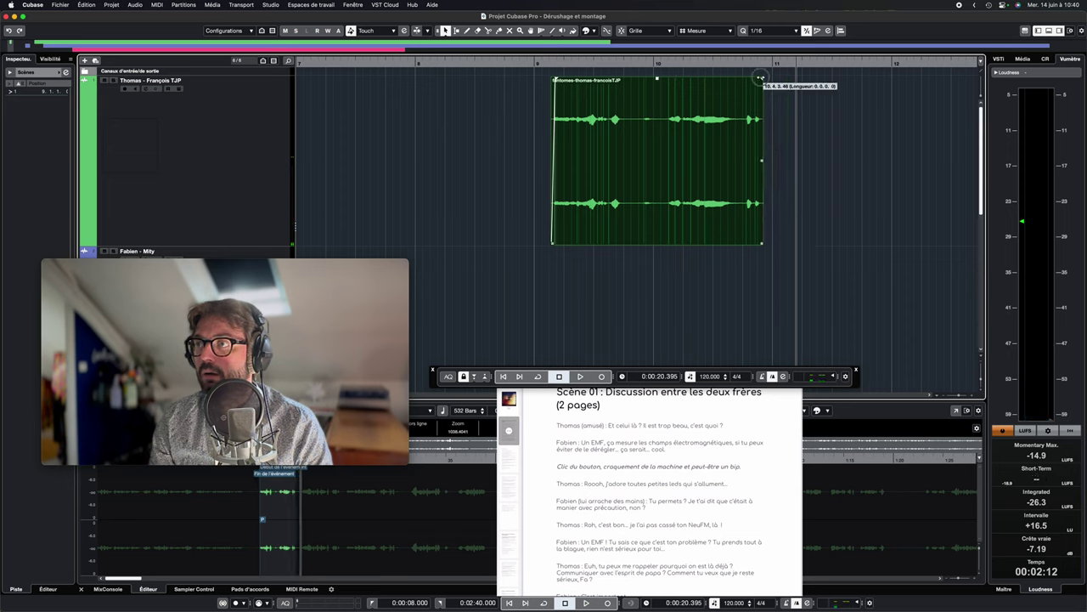
{"action": "left_click_drag", "start_coordinate": [760, 77], "coordinate": [757, 77]}
{"action": "key", "text": "space"}
Show all the dialogue tracks at a wider scale and read through the Scène 01 script.
{"action": "left_click", "coordinate": [982, 364]}
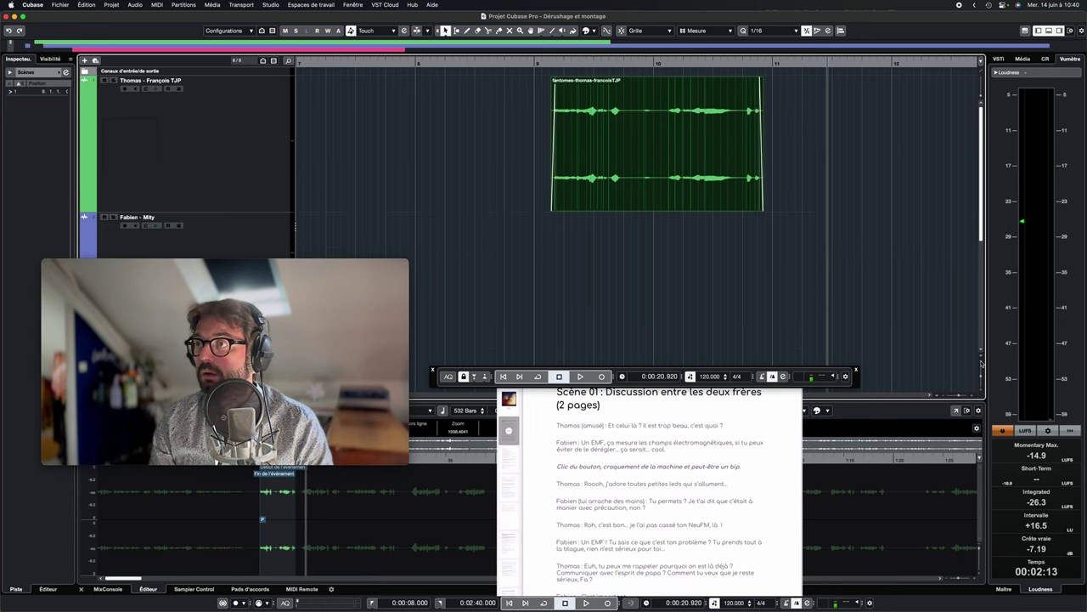
{"action": "left_click", "coordinate": [981, 364]}
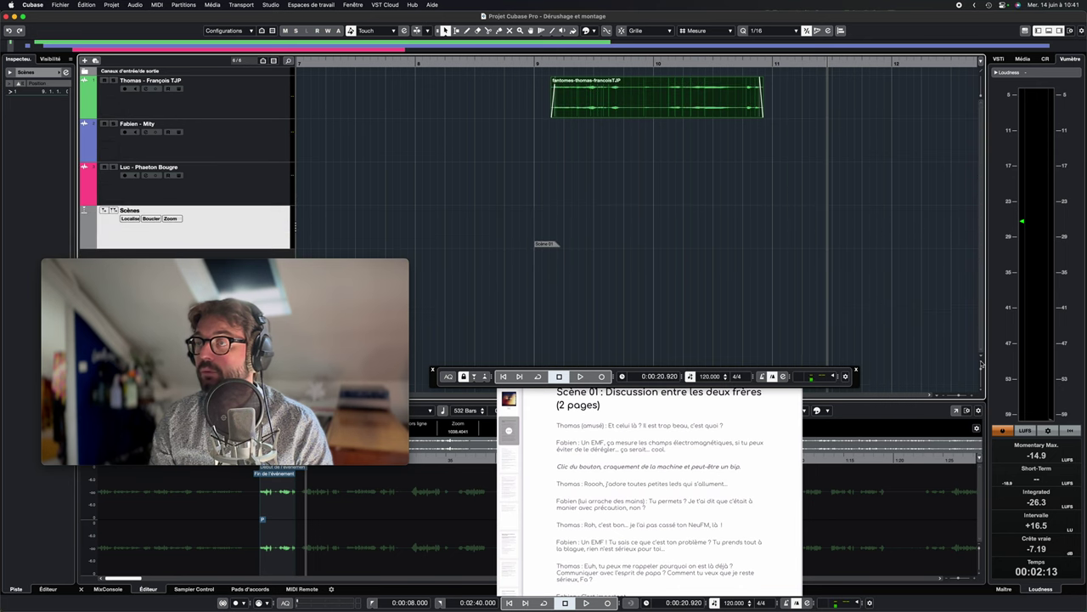
{"action": "left_click", "coordinate": [957, 396]}
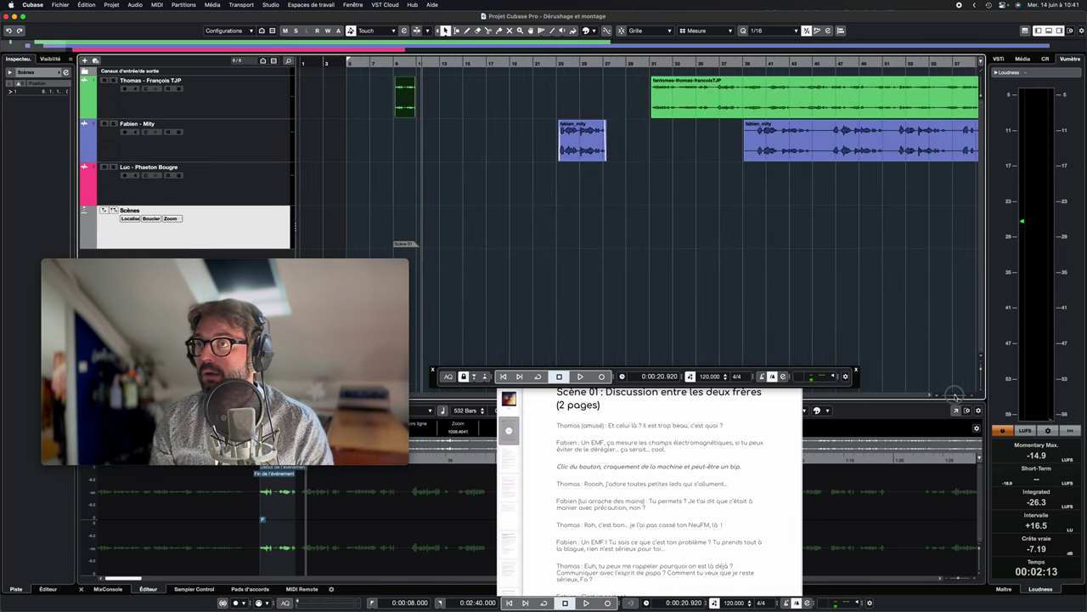
{"action": "left_click", "coordinate": [957, 396]}
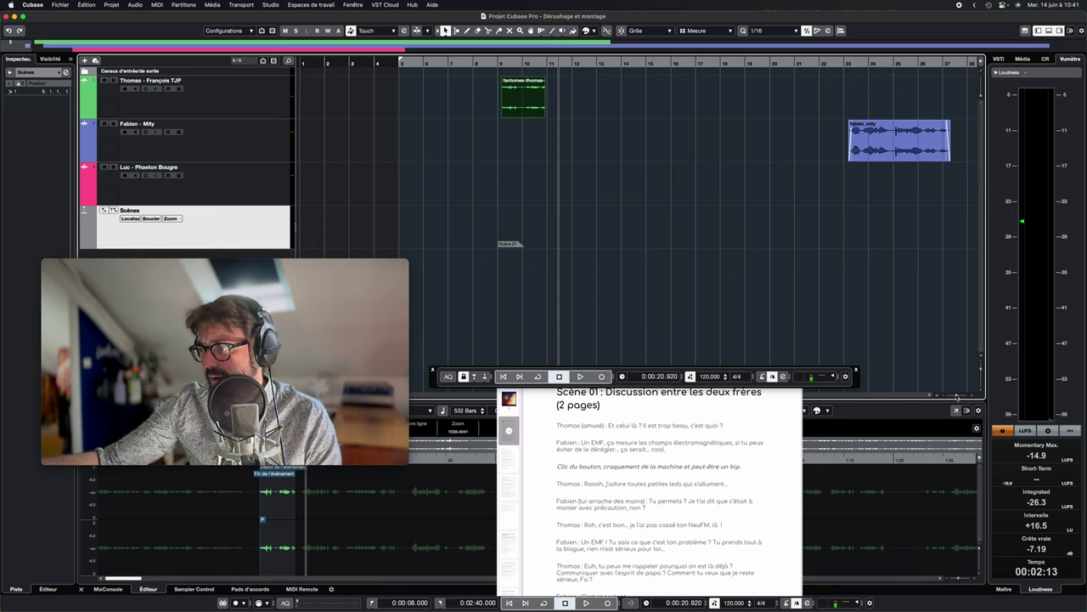
{"action": "key", "text": "Down"}
{"action": "key", "text": "Down"}
{"action": "key", "text": "Down"}
{"action": "key", "text": "Down"}
{"action": "key", "text": "Down"}
{"action": "key", "text": "Down"}
{"action": "key", "text": "Down"}
{"action": "key", "text": "Down"}
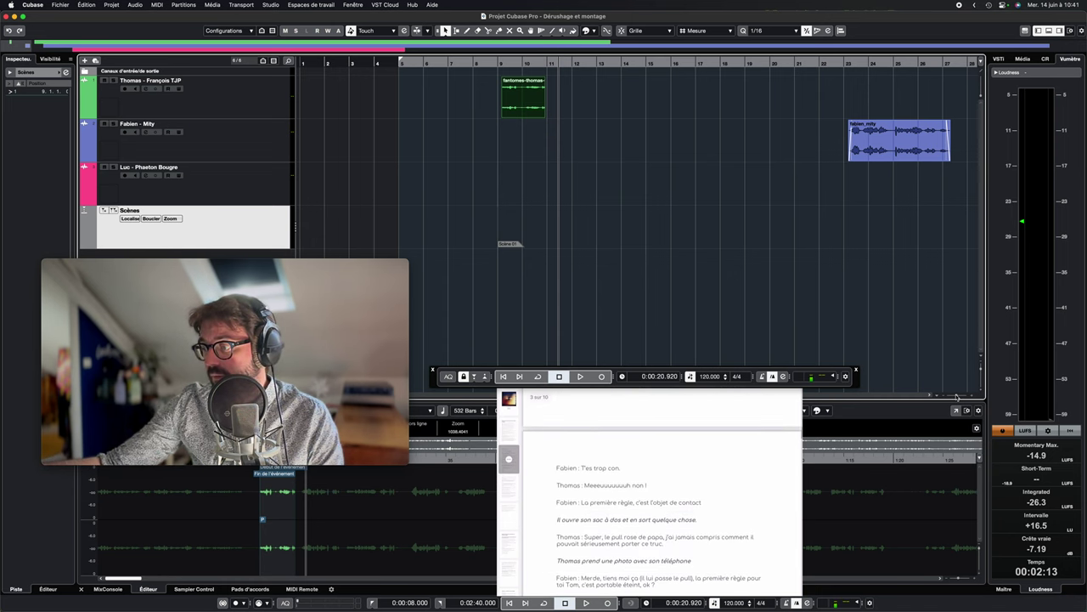
{"action": "key", "text": "Down"}
{"action": "key", "text": "Down"}
{"action": "key", "text": "Down"}
{"action": "key", "text": "Down"}
{"action": "key", "text": "Down"}
{"action": "key", "text": "Down"}
{"action": "key", "text": "Down"}
{"action": "key", "text": "Down"}
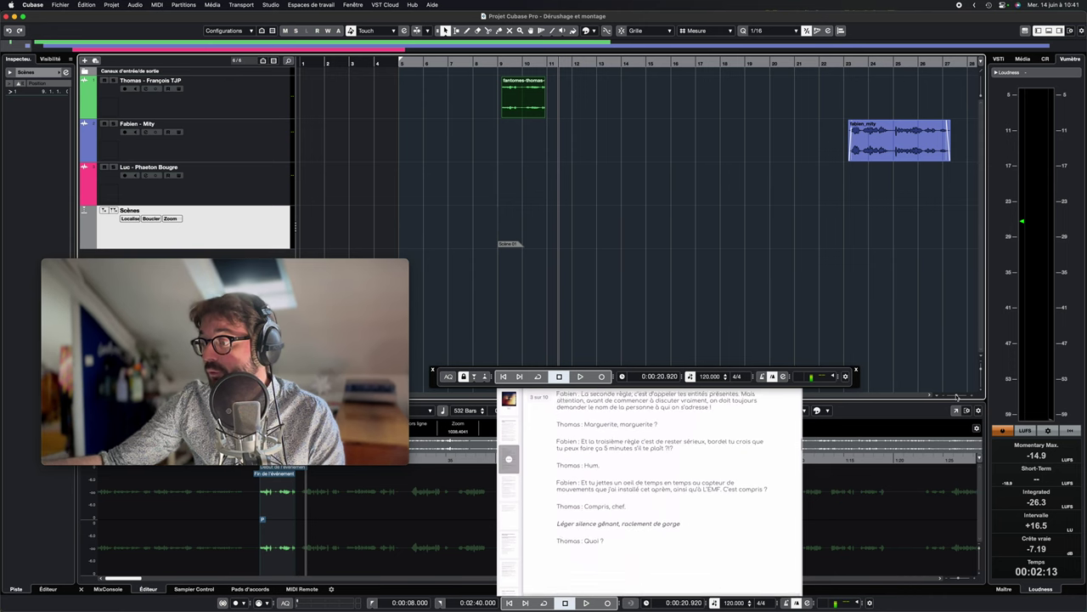
{"action": "key", "text": "Up"}
{"action": "key", "text": "Up"}
{"action": "key", "text": "Up"}
{"action": "key", "text": "Up"}
{"action": "key", "text": "Up"}
{"action": "key", "text": "Up"}
{"action": "key", "text": "Up"}
{"action": "key", "text": "Up"}
{"action": "key", "text": "Up"}
{"action": "key", "text": "Up"}
{"action": "key", "text": "Up"}
{"action": "key", "text": "Up"}
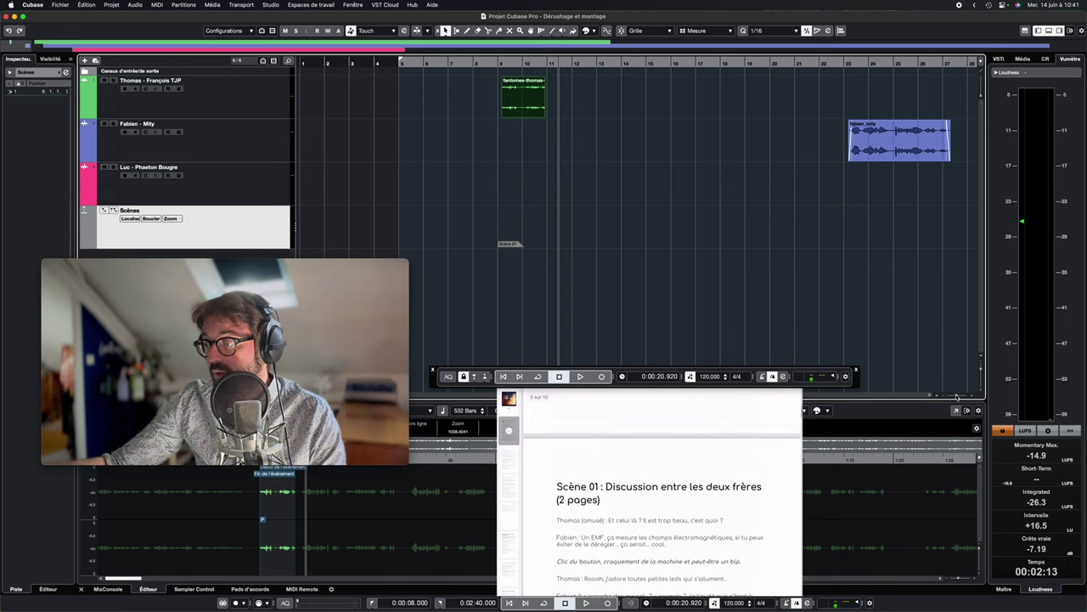
{"action": "key", "text": "Down"}
{"action": "key", "text": "Down"}
{"action": "key", "text": "Down"}
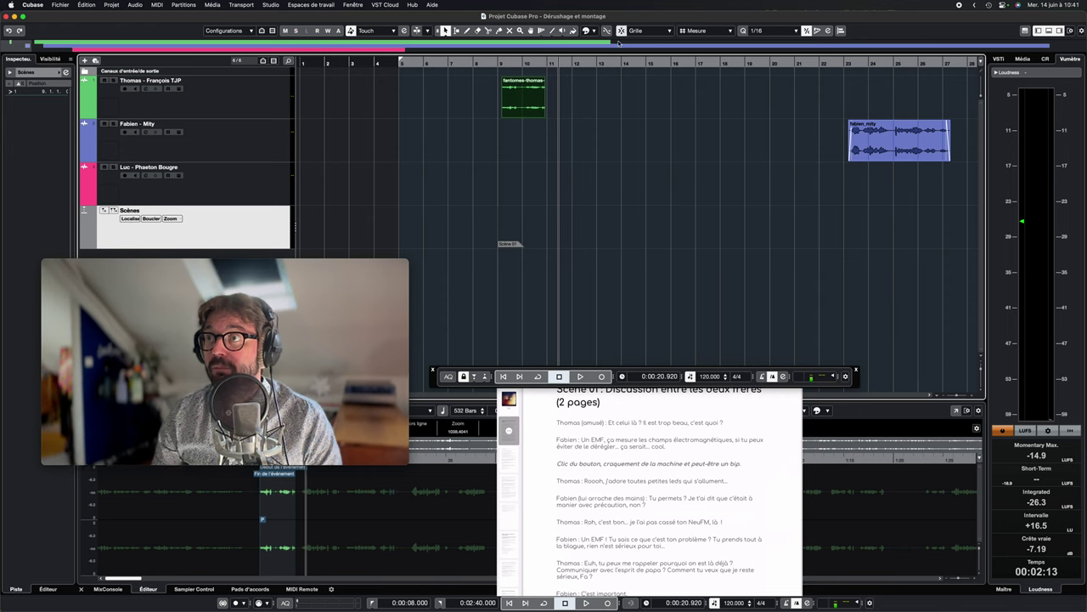
Align the short green clip with the Scène 01 marker at bar 9 and move the short blue clip close to its end.
{"action": "left_click_drag", "start_coordinate": [514, 104], "coordinate": [511, 104]}
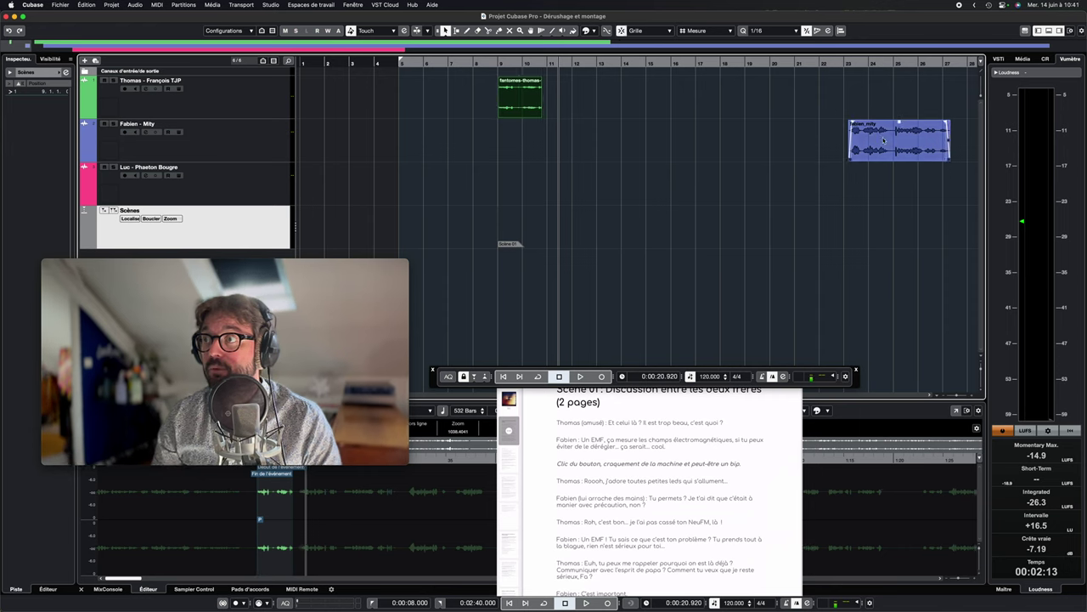
{"action": "left_click_drag", "start_coordinate": [882, 144], "coordinate": [559, 133]}
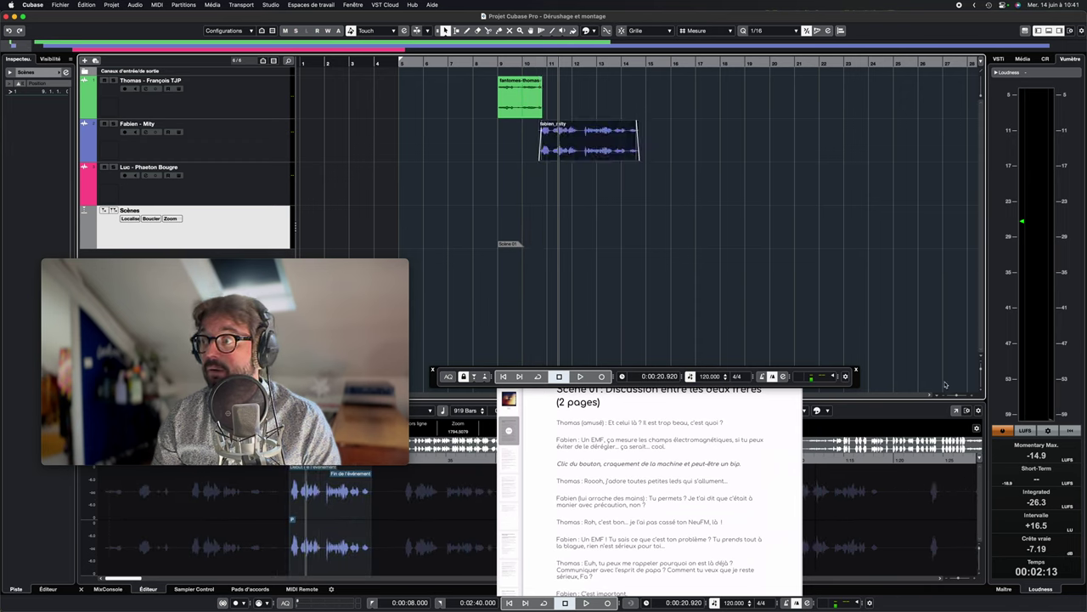
Shorten the fade-in of the short blue clip.
{"action": "left_click_drag", "start_coordinate": [958, 396], "coordinate": [960, 396]}
{"action": "scroll", "coordinate": [633, 227], "scroll_direction": "right", "scroll_amount": 3}
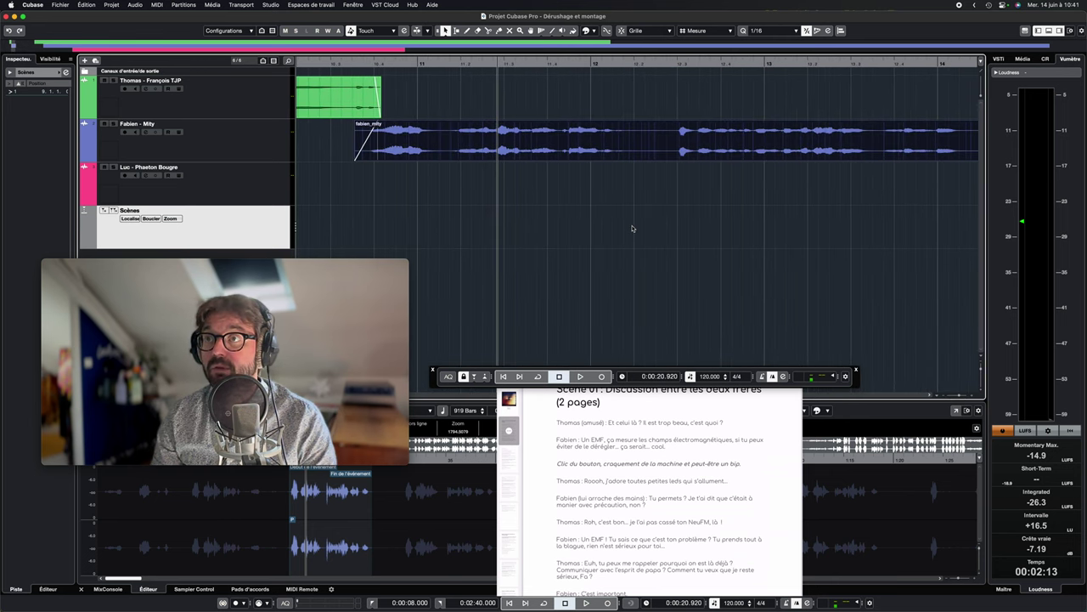
{"action": "left_click_drag", "start_coordinate": [380, 124], "coordinate": [368, 123]}
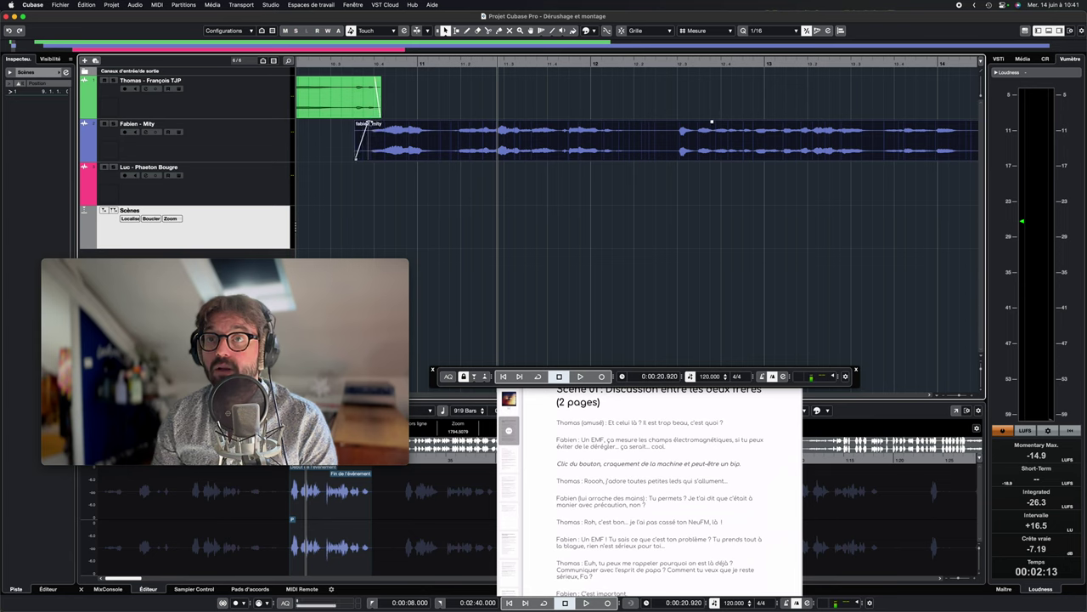
Solo the blue track and play the short blue clip through to its end.
{"action": "left_click", "coordinate": [114, 125]}
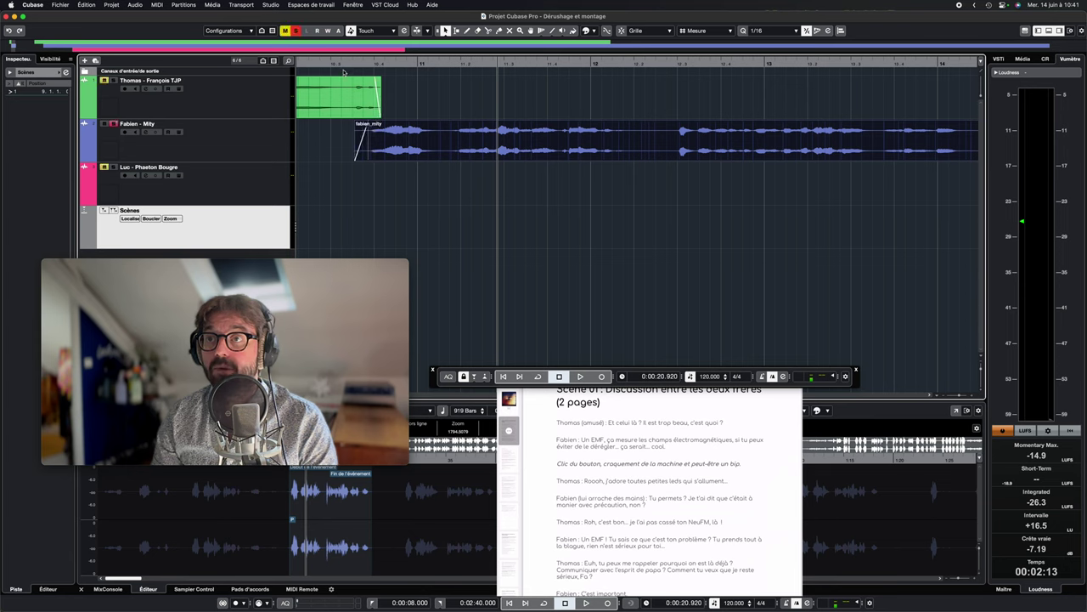
{"action": "left_click", "coordinate": [351, 64]}
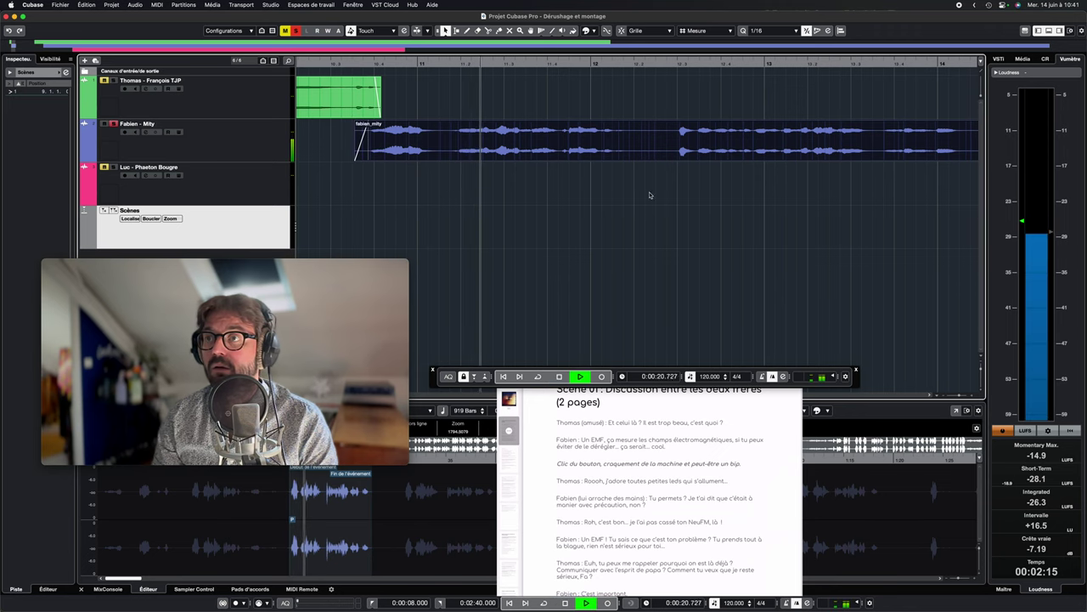
{"action": "scroll", "coordinate": [693, 209], "scroll_direction": "right", "scroll_amount": 3}
{"action": "scroll", "coordinate": [694, 209], "scroll_direction": "right", "scroll_amount": 3}
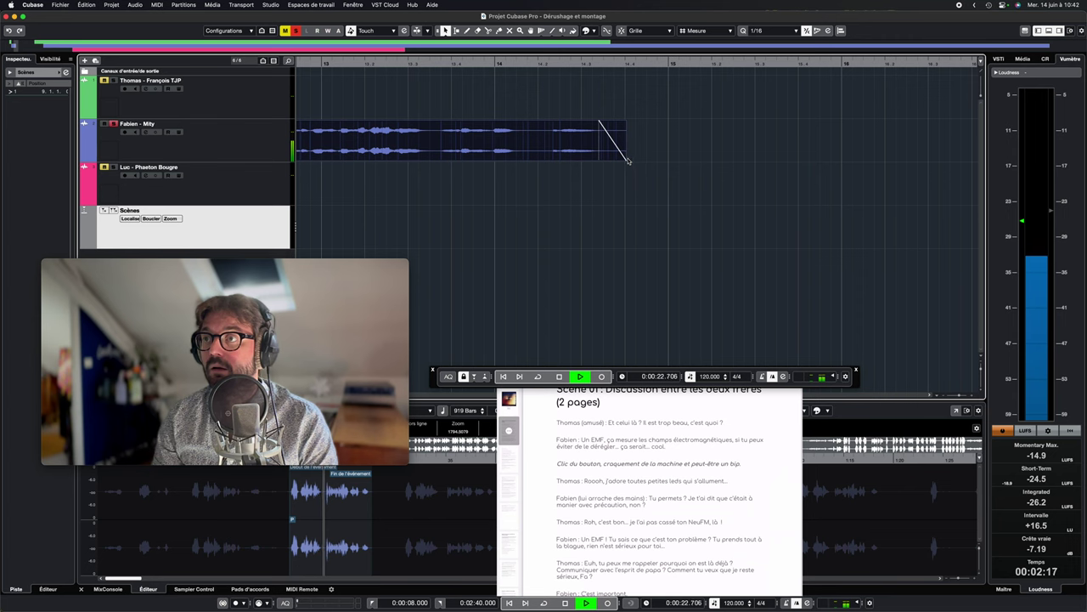
{"action": "left_click", "coordinate": [957, 397]}
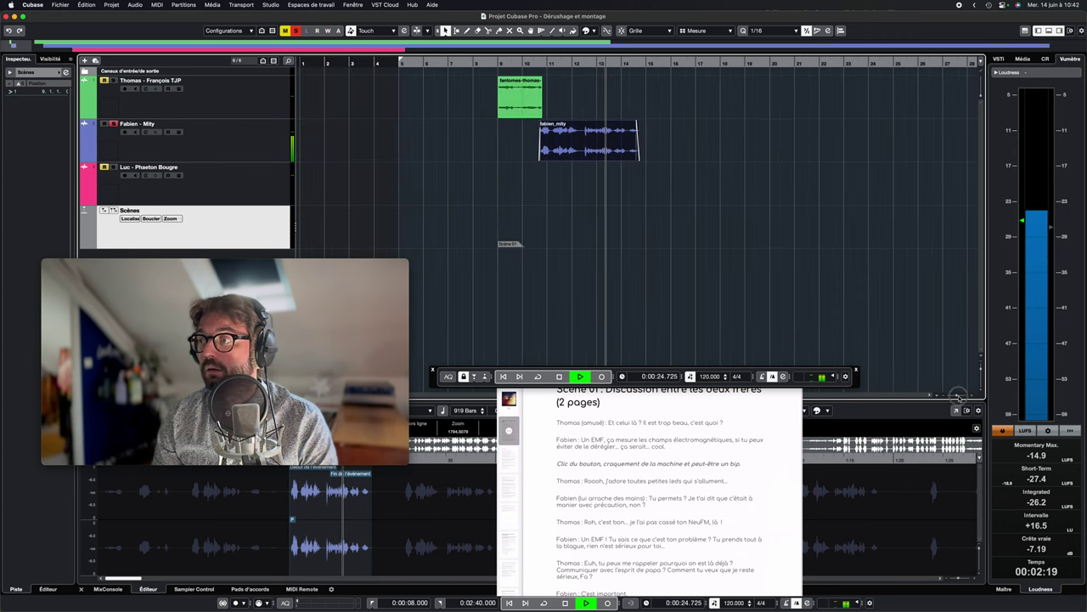
{"action": "left_click", "coordinate": [958, 397]}
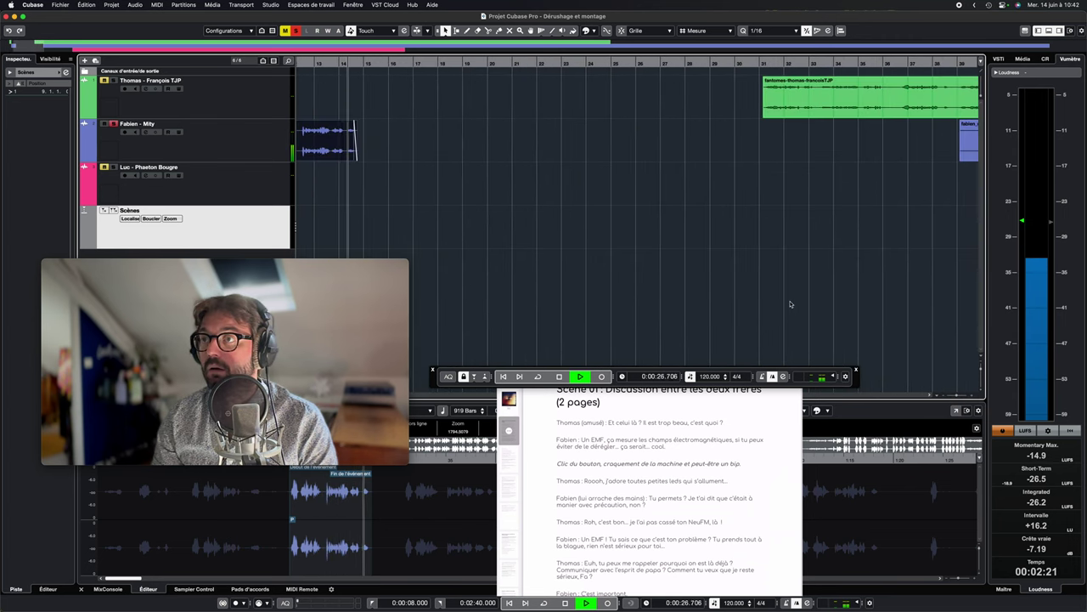
{"action": "key", "text": "space"}
Move the long blue clip to start shortly after the short blue clip, at about bar 15.
{"action": "scroll", "coordinate": [693, 244], "scroll_direction": "right", "scroll_amount": 5}
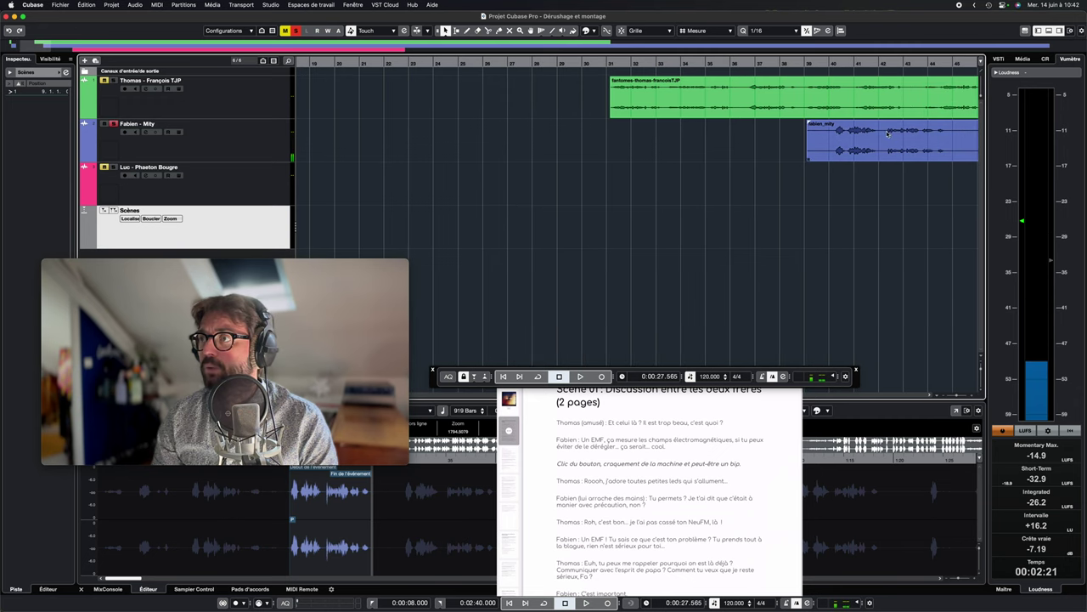
{"action": "left_click_drag", "start_coordinate": [949, 162], "coordinate": [510, 140]}
{"action": "scroll", "coordinate": [570, 146], "scroll_direction": "left", "scroll_amount": 5}
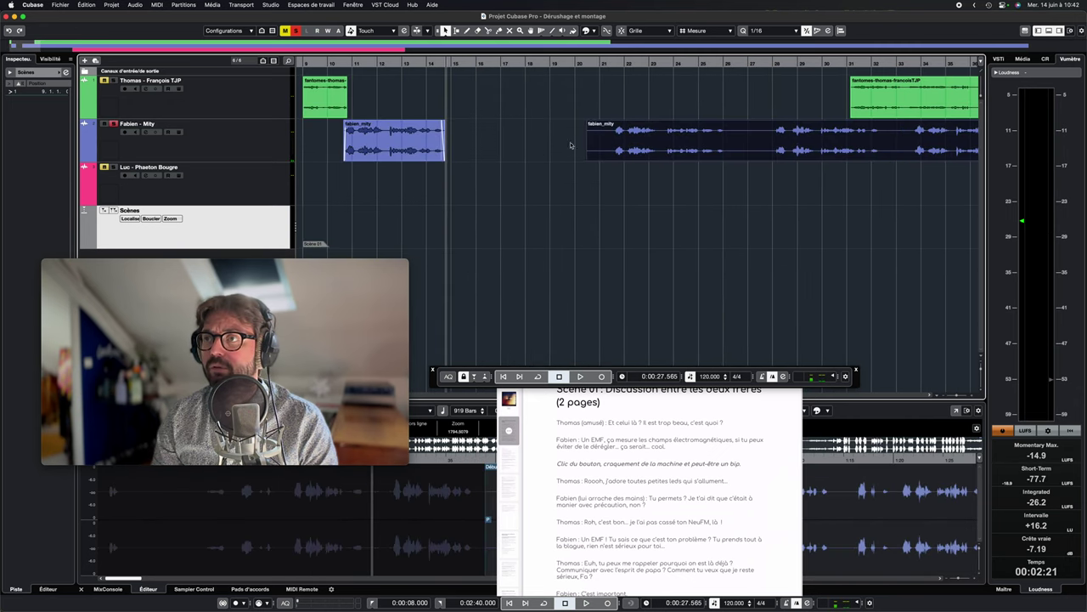
{"action": "left_click_drag", "start_coordinate": [710, 143], "coordinate": [588, 142]}
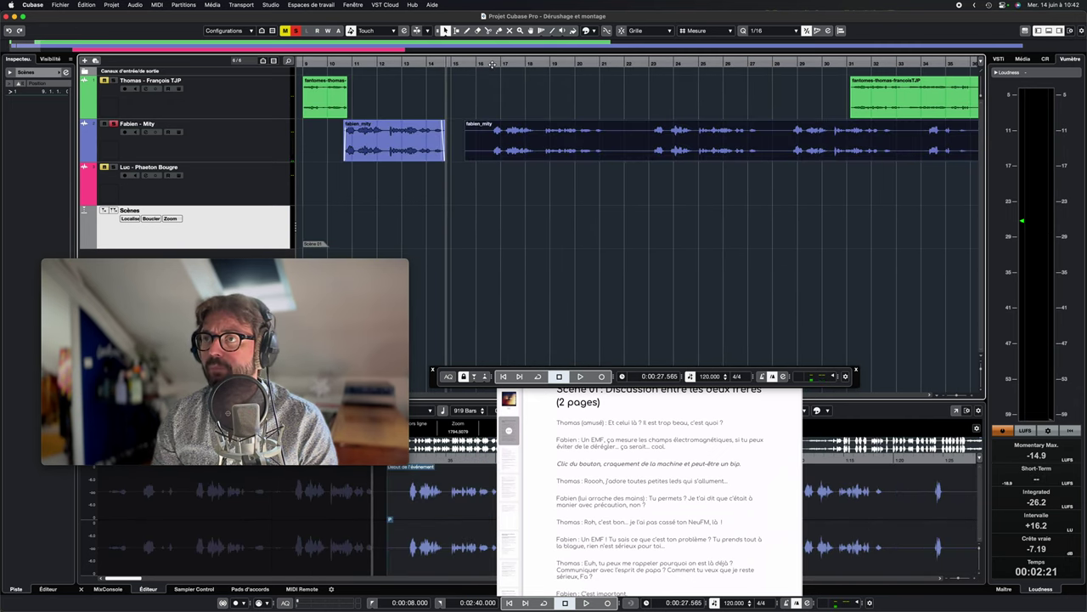
Play the first take in the long blue clip, splitting the clip after it at about bar 21 and mid-take at about bar 18.
{"action": "left_click", "coordinate": [493, 65]}
{"action": "key", "text": "space"}
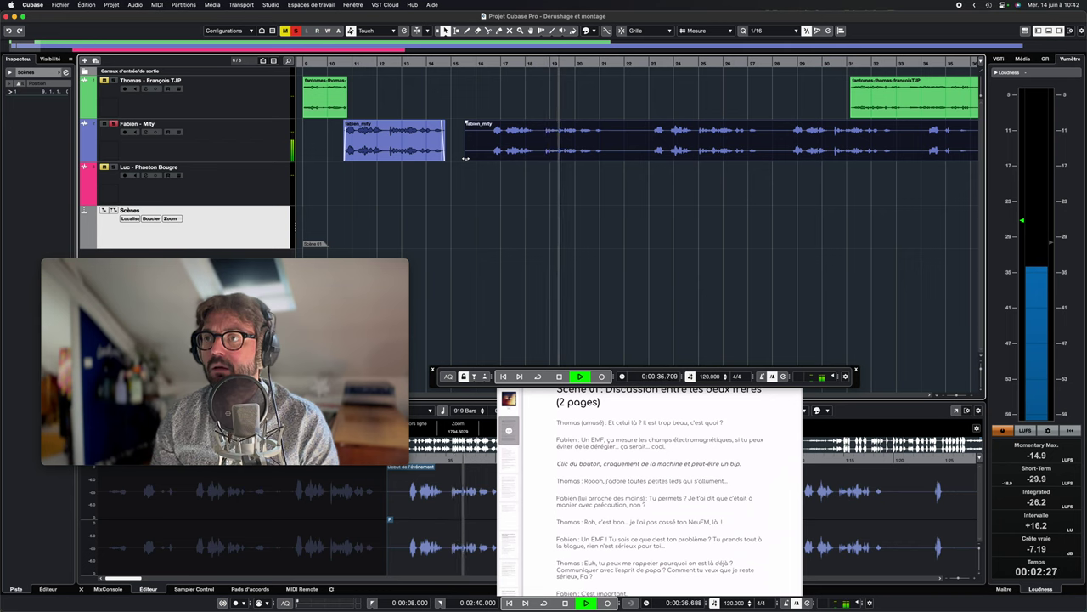
{"action": "left_click", "coordinate": [488, 31]}
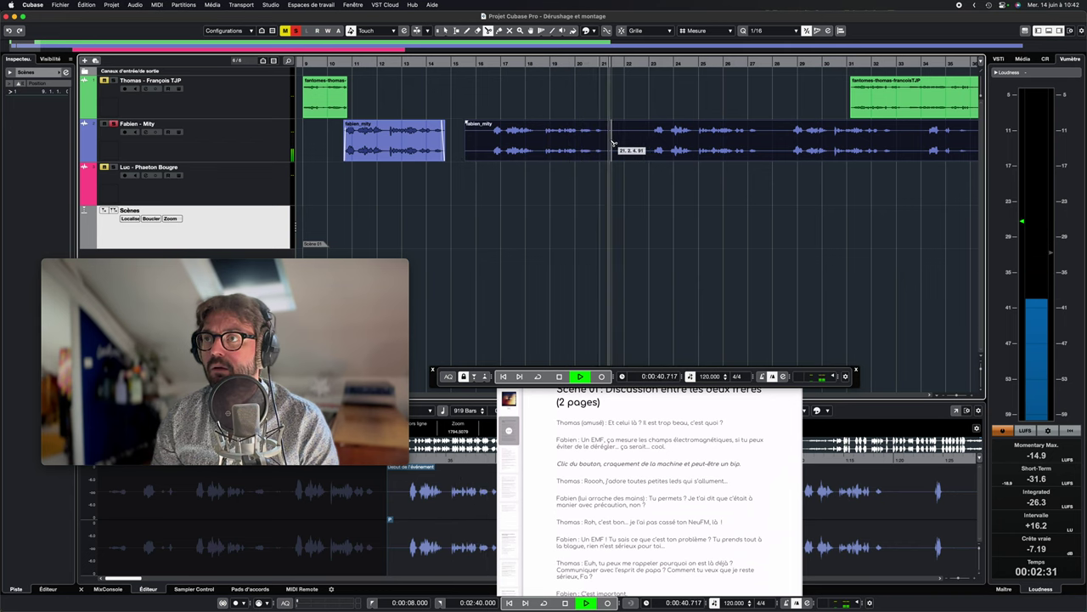
{"action": "left_click", "coordinate": [609, 143]}
{"action": "left_click", "coordinate": [537, 142]}
{"action": "key", "text": "space"}
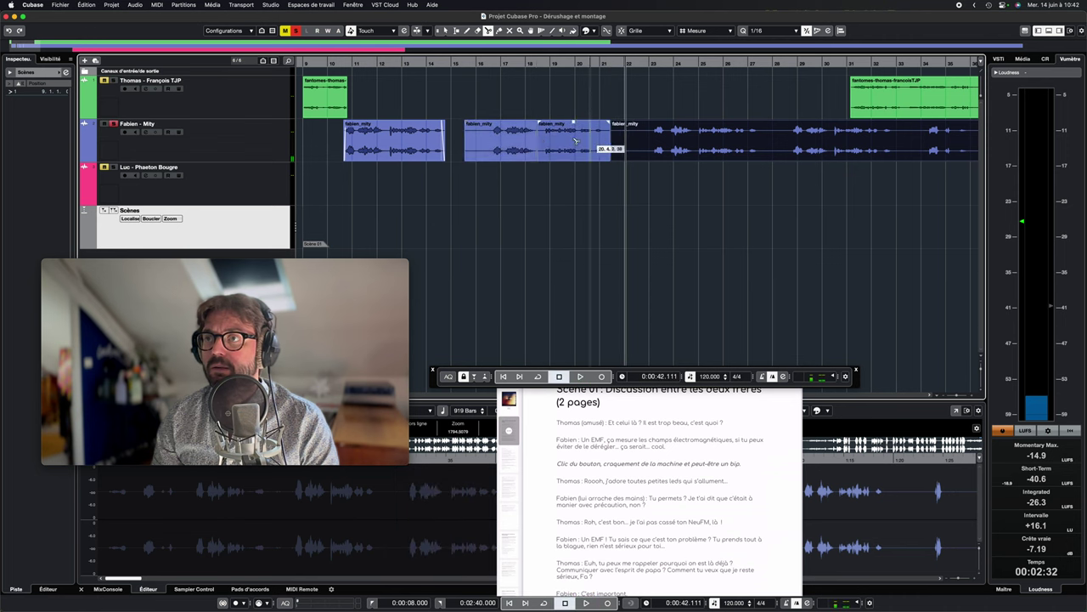
Split the short blue clip at about bar 12 and delete its second half.
{"action": "left_click", "coordinate": [387, 143]}
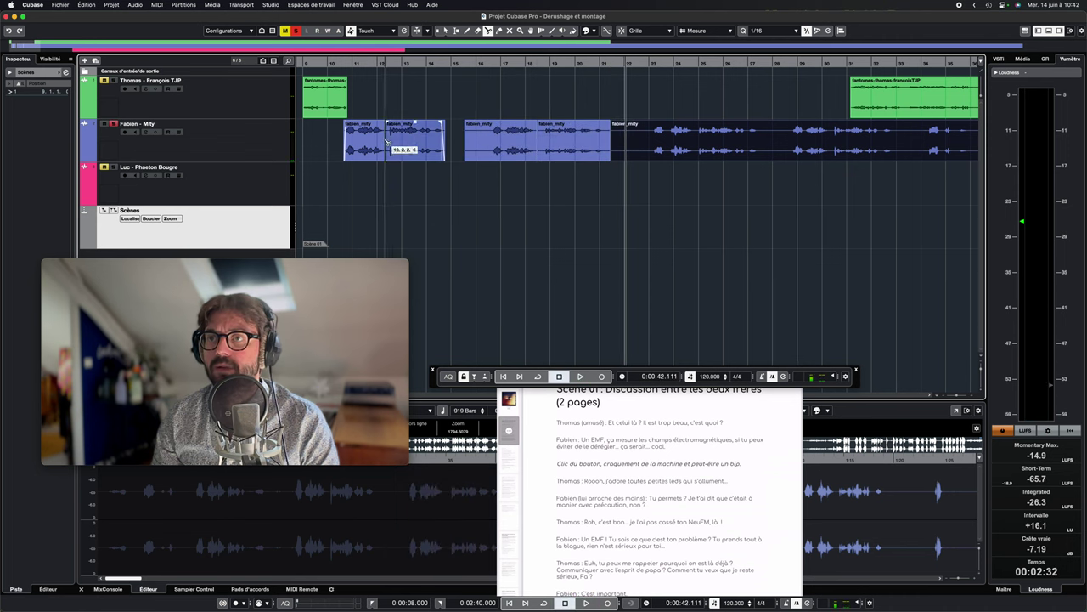
{"action": "left_click", "coordinate": [446, 31]}
{"action": "left_click", "coordinate": [415, 143]}
{"action": "key", "text": "Delete"}
Delete the first half of the split take, butt its second half against the short blue clip and play the joined line.
{"action": "left_click", "coordinate": [510, 151]}
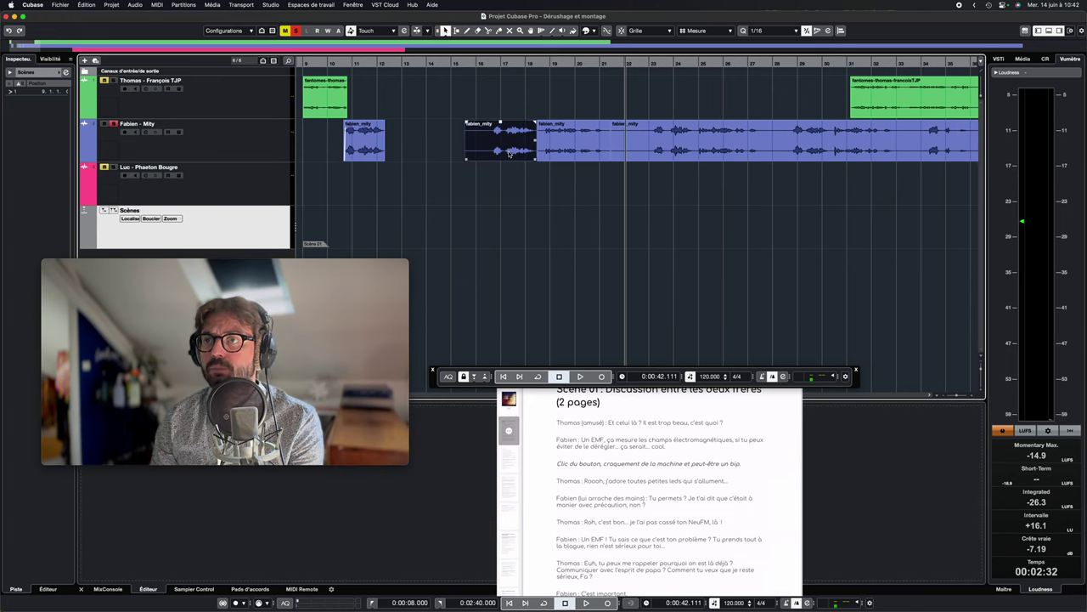
{"action": "left_click_drag", "start_coordinate": [493, 144], "coordinate": [411, 151]}
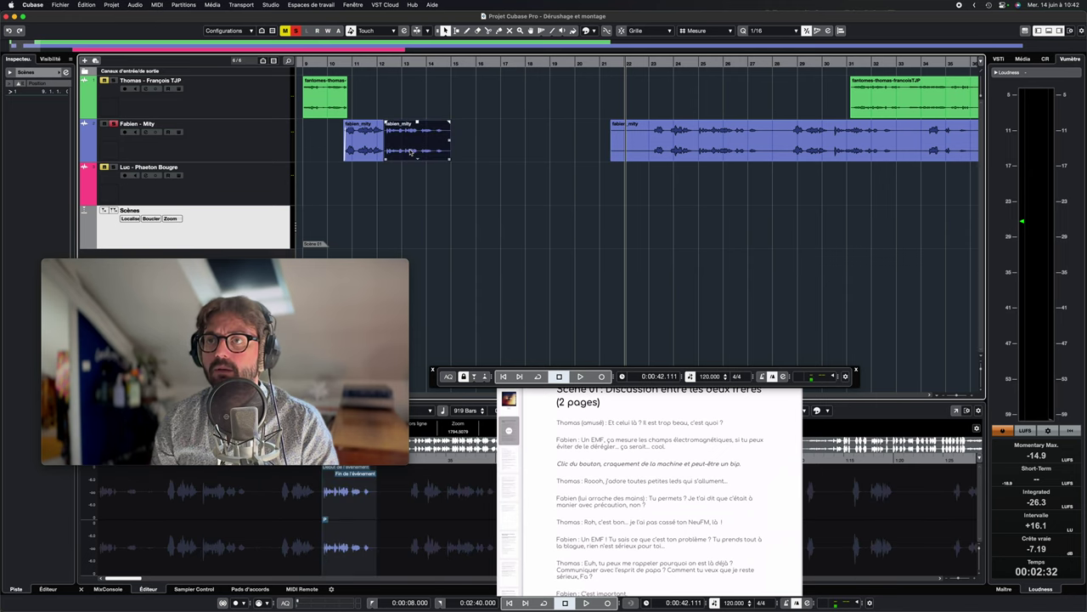
{"action": "double_click", "coordinate": [344, 62]}
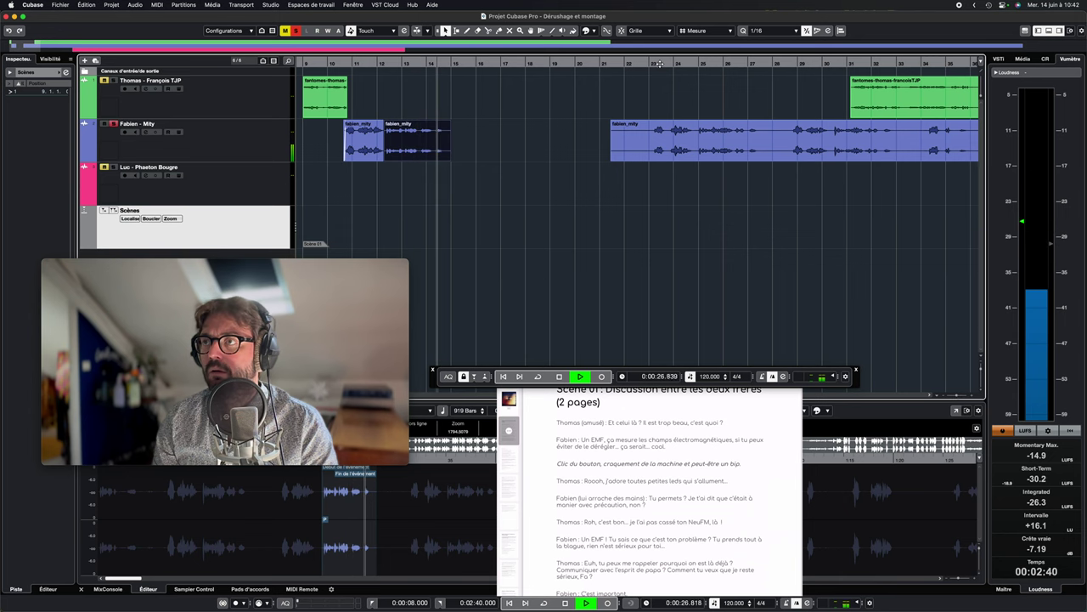
{"action": "key", "text": "space"}
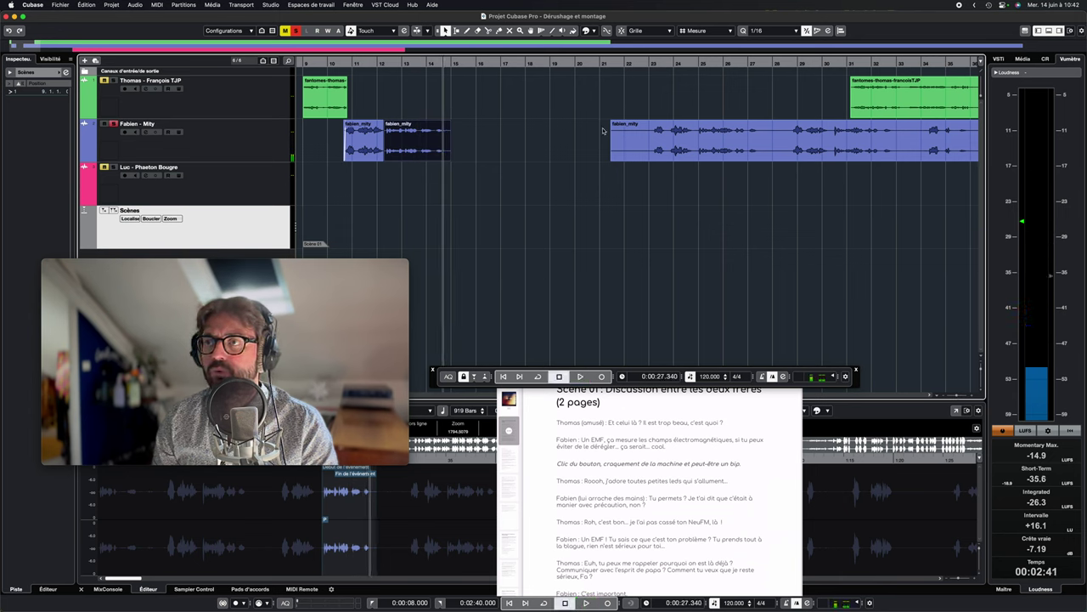
Trim the silence before speech in the remaining long blue clip to about bar 23 and play its first take.
{"action": "left_click", "coordinate": [651, 63]}
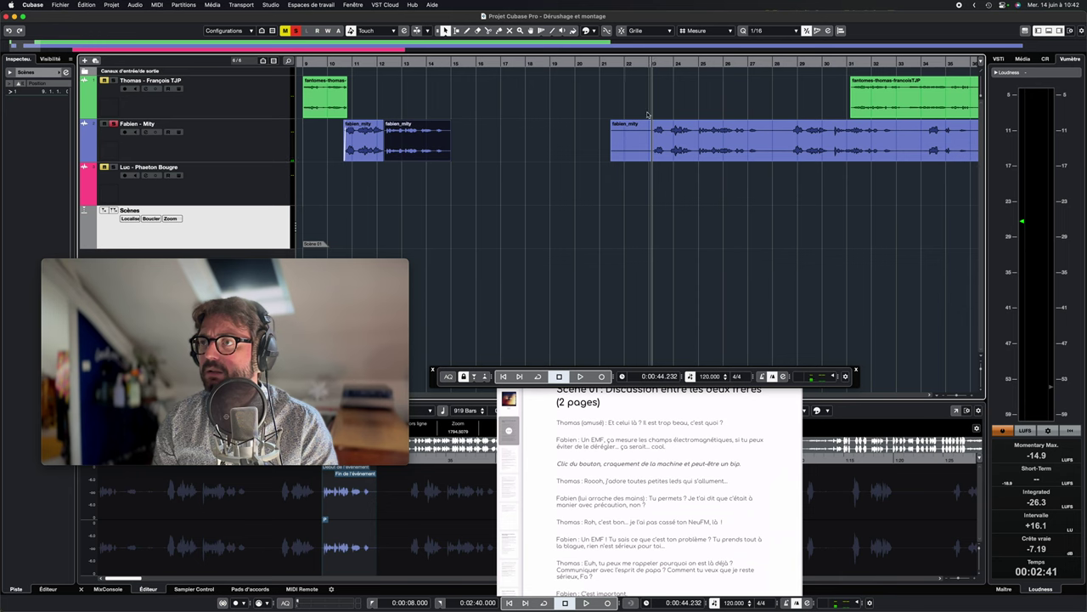
{"action": "left_click", "coordinate": [627, 151]}
{"action": "left_click_drag", "start_coordinate": [612, 157], "coordinate": [650, 164]}
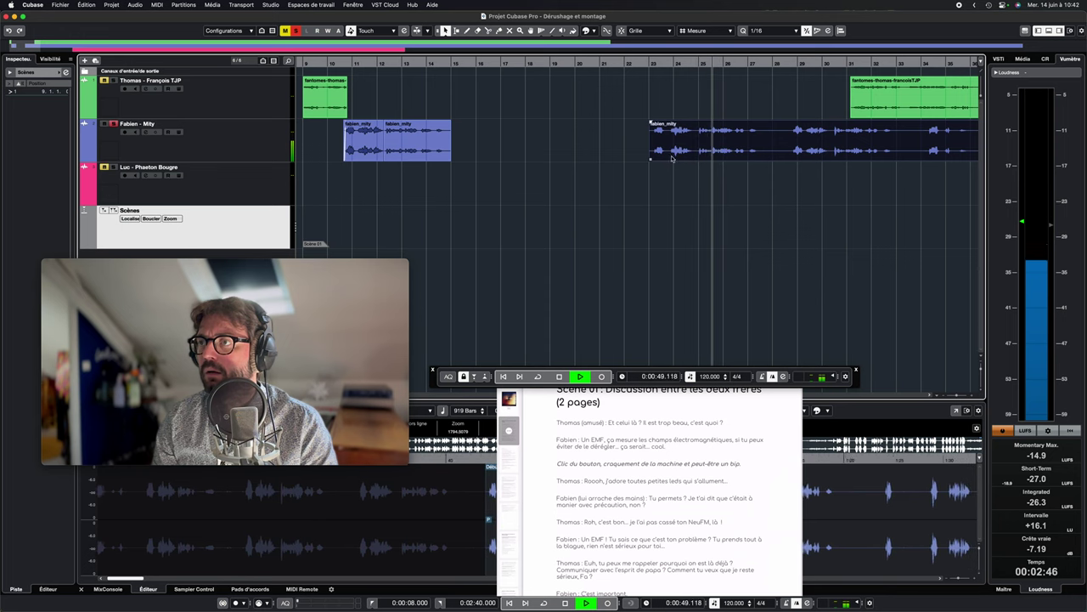
Reposition the long blue clip to start at about bar 22 and play it from about bar 23.
{"action": "left_click_drag", "start_coordinate": [649, 159], "coordinate": [675, 146]}
{"action": "key", "text": "space"}
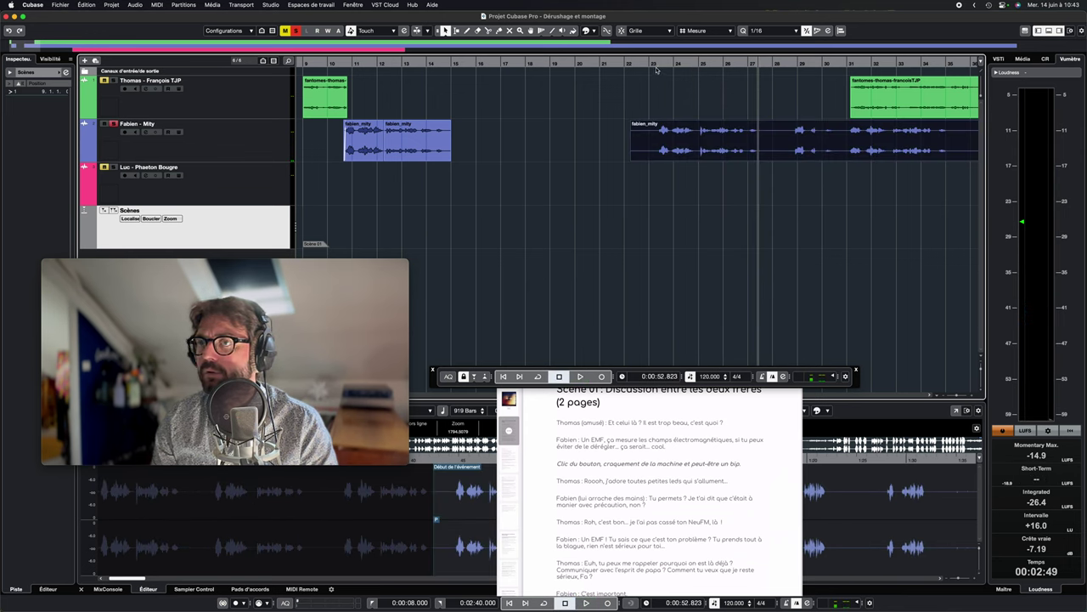
{"action": "left_click", "coordinate": [660, 64]}
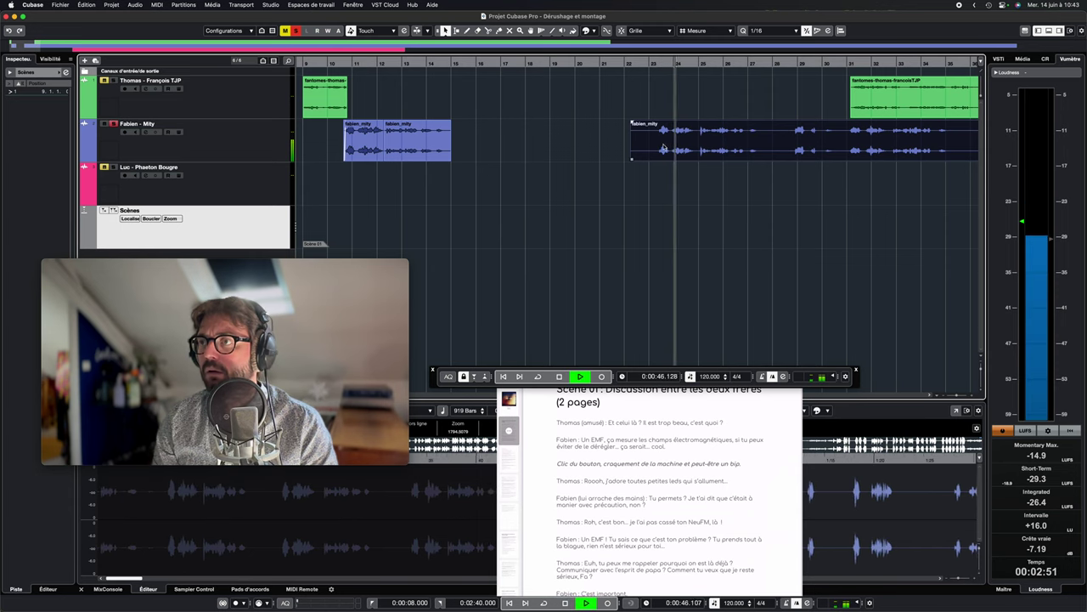
Trim the long blue clip's start to about bar 23 and split it at about bars 25 and 27.
{"action": "left_click_drag", "start_coordinate": [653, 158], "coordinate": [657, 158]}
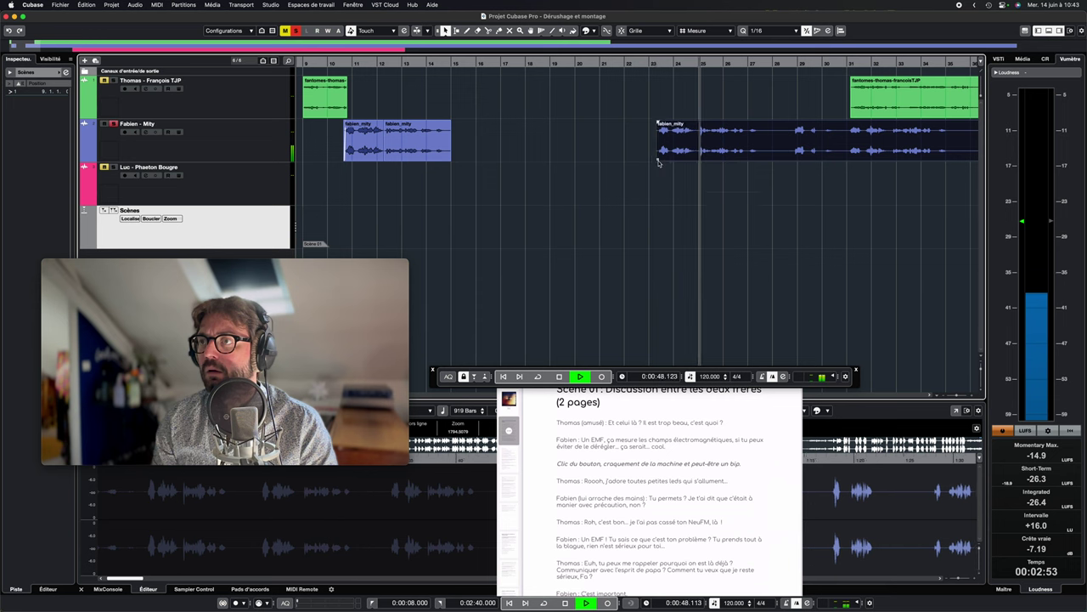
{"action": "left_click", "coordinate": [489, 30]}
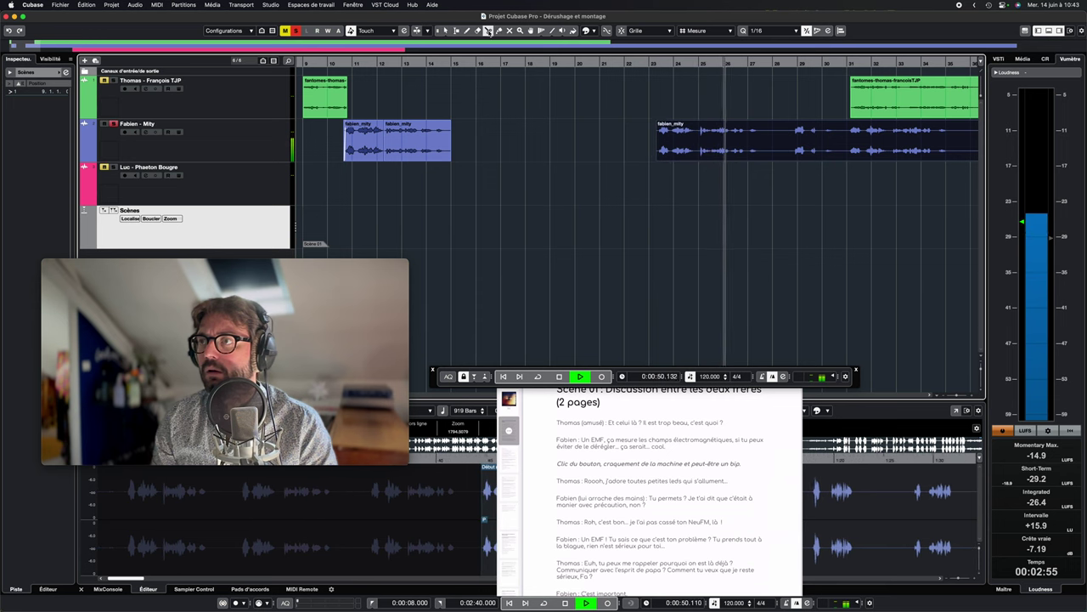
{"action": "key", "text": "space"}
{"action": "left_click", "coordinate": [765, 155]}
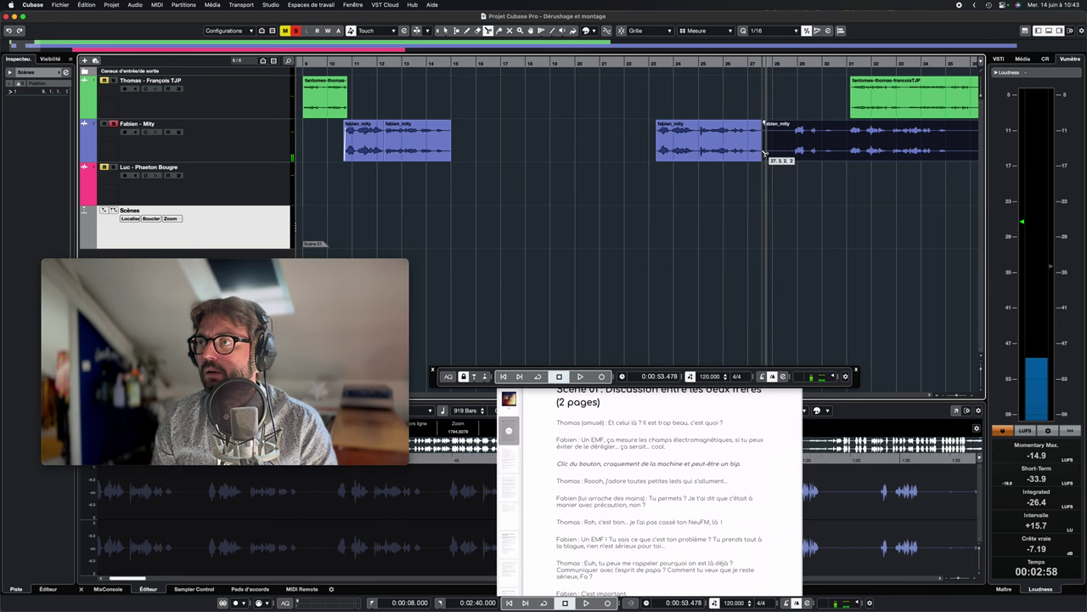
{"action": "left_click", "coordinate": [699, 150]}
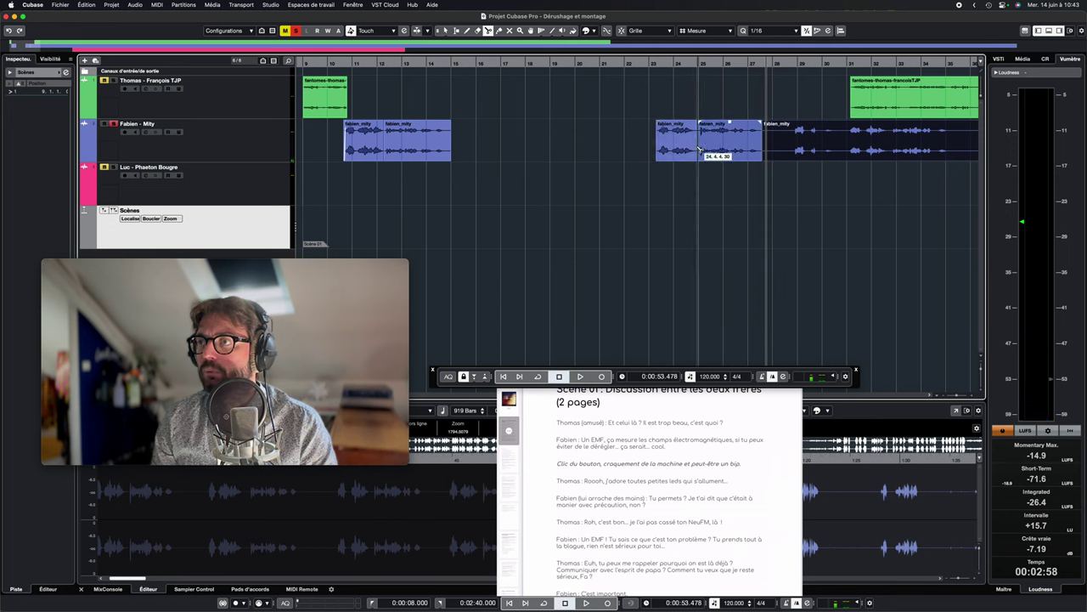
Move the blue piece at bar 23 over the first half of the joined line near bar 11 and delete the leftover piece at bars 25 to 27.
{"action": "left_click", "coordinate": [444, 32]}
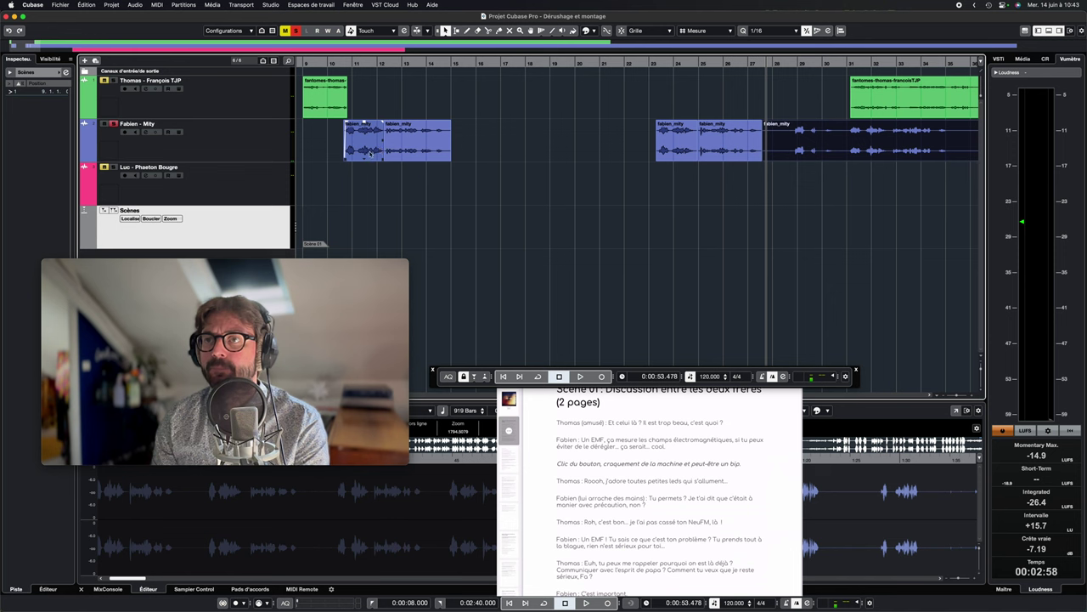
{"action": "left_click", "coordinate": [676, 152], "text": "ctrl"}
{"action": "left_click_drag", "start_coordinate": [676, 151], "coordinate": [362, 145]}
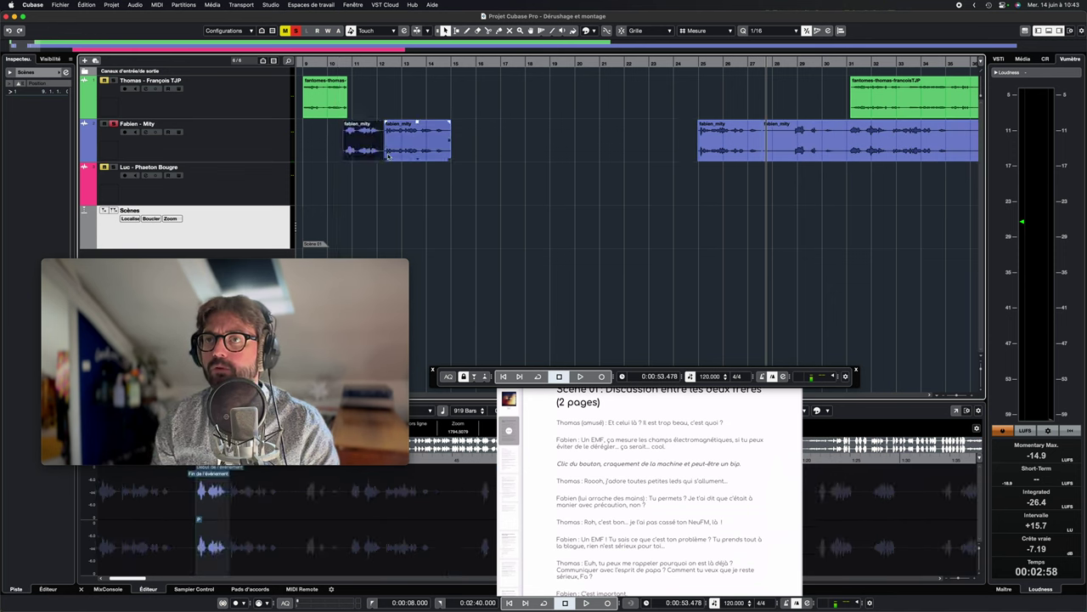
{"action": "left_click", "coordinate": [752, 144]}
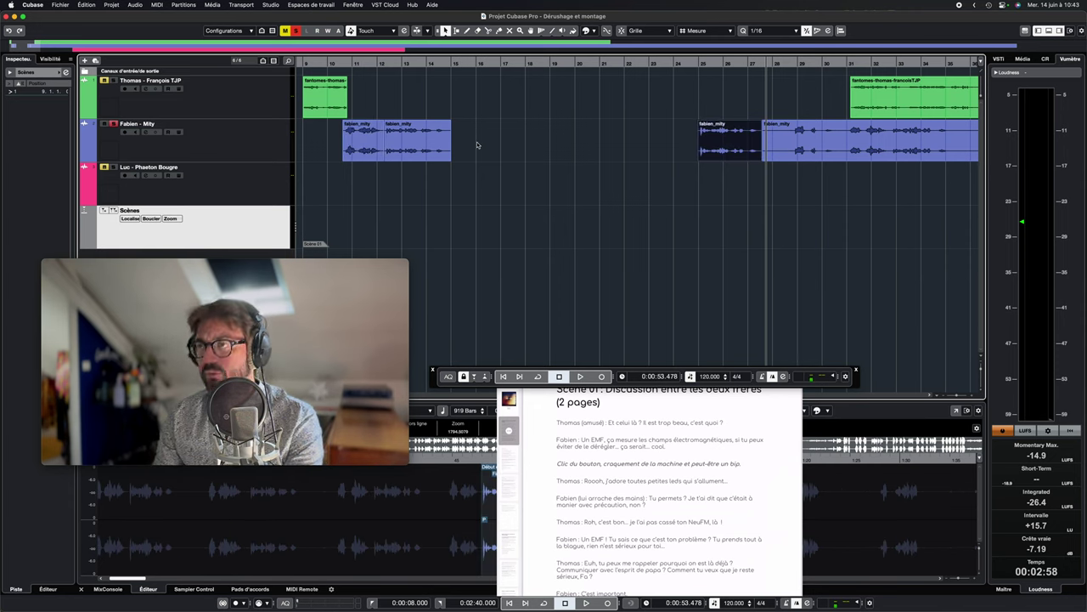
{"action": "key", "text": "Delete"}
Play the recombined blue line from just before bar 11 to its end.
{"action": "left_click", "coordinate": [346, 64]}
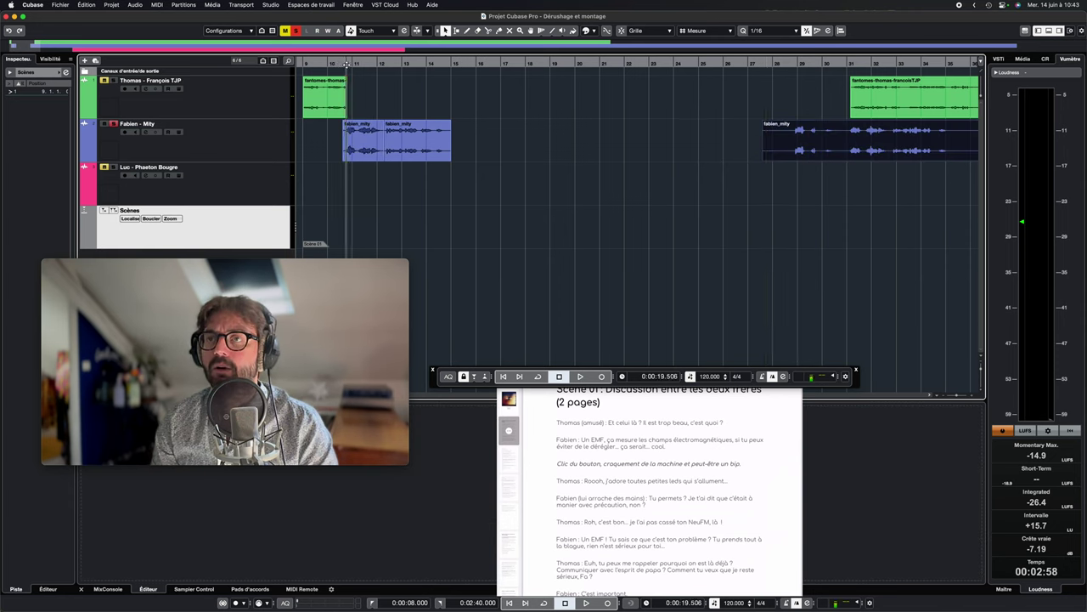
{"action": "key", "text": "space"}
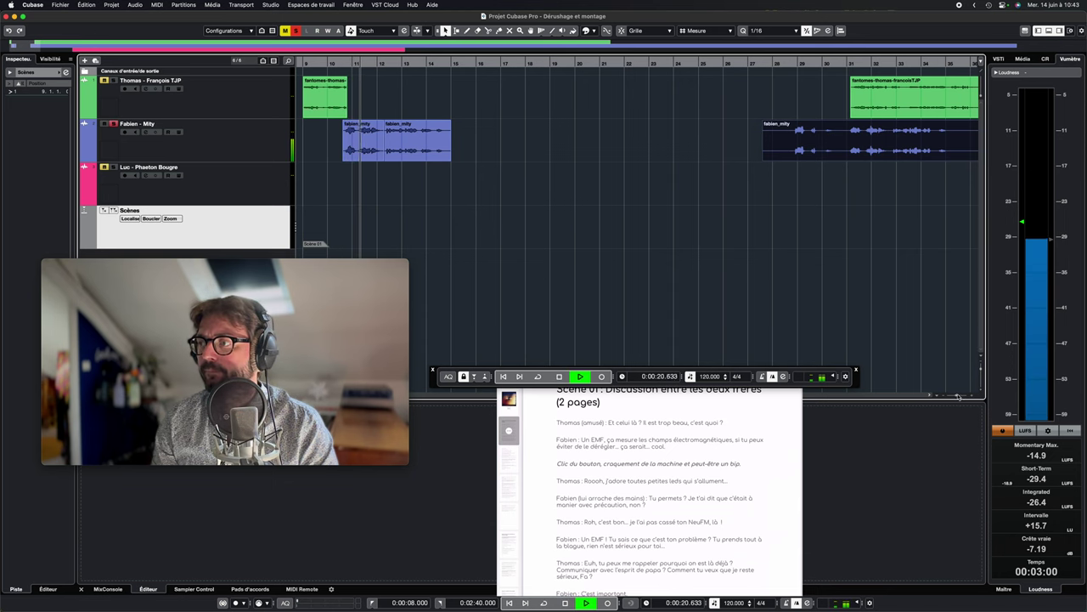
{"action": "left_click_drag", "start_coordinate": [957, 397], "coordinate": [969, 397]}
{"action": "scroll", "coordinate": [630, 170], "scroll_direction": "right", "scroll_amount": 2}
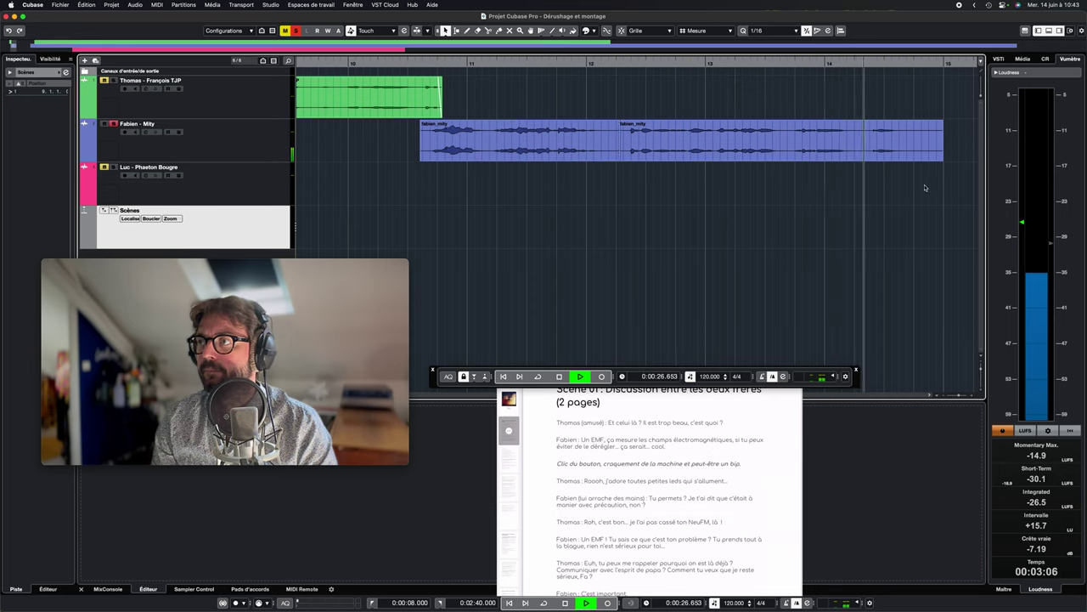
{"action": "key", "text": "space"}
Trim the end of the second short blue clip to about bar 14.7 and add a short fade-out.
{"action": "left_click", "coordinate": [941, 158]}
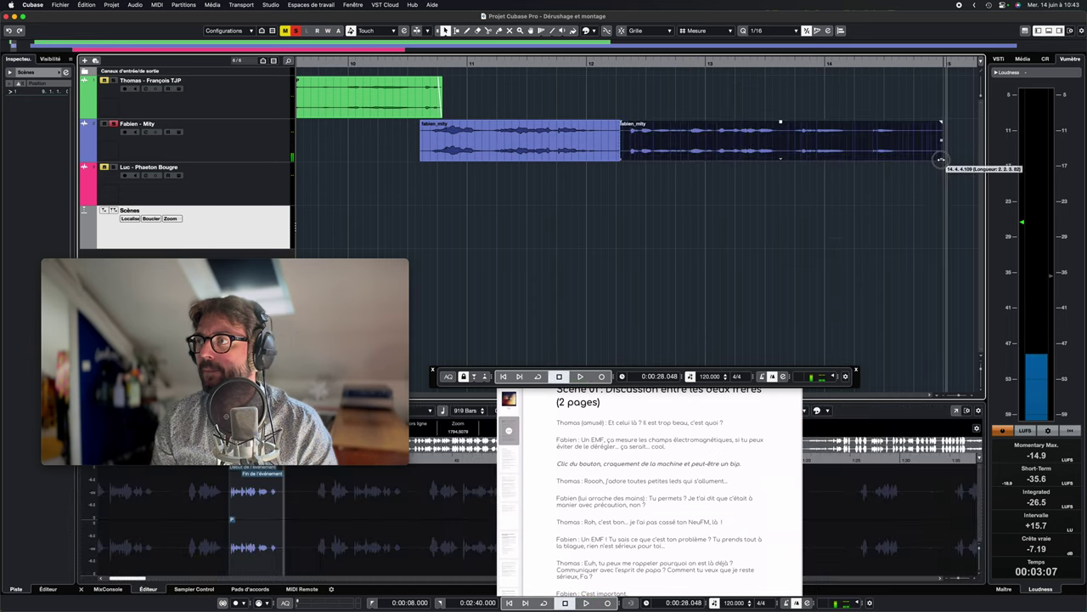
{"action": "left_click_drag", "start_coordinate": [941, 159], "coordinate": [913, 159]}
{"action": "left_click_drag", "start_coordinate": [911, 122], "coordinate": [899, 119]}
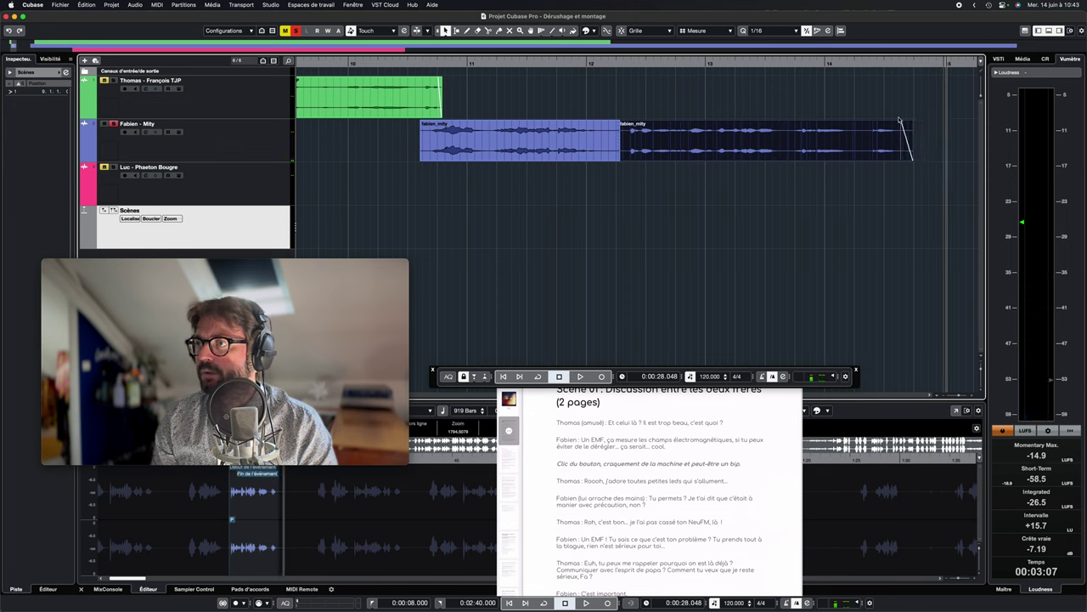
{"action": "left_click", "coordinate": [675, 106]}
Play the joint between the two short blue clips from about bar 12.
{"action": "left_click", "coordinate": [577, 63]}
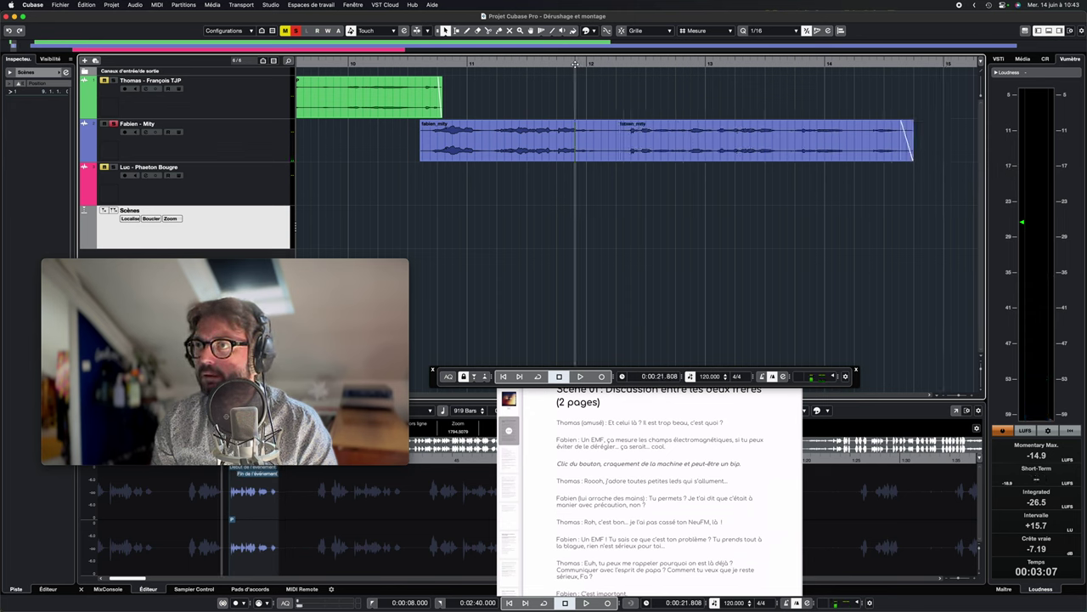
{"action": "left_click", "coordinate": [641, 136]}
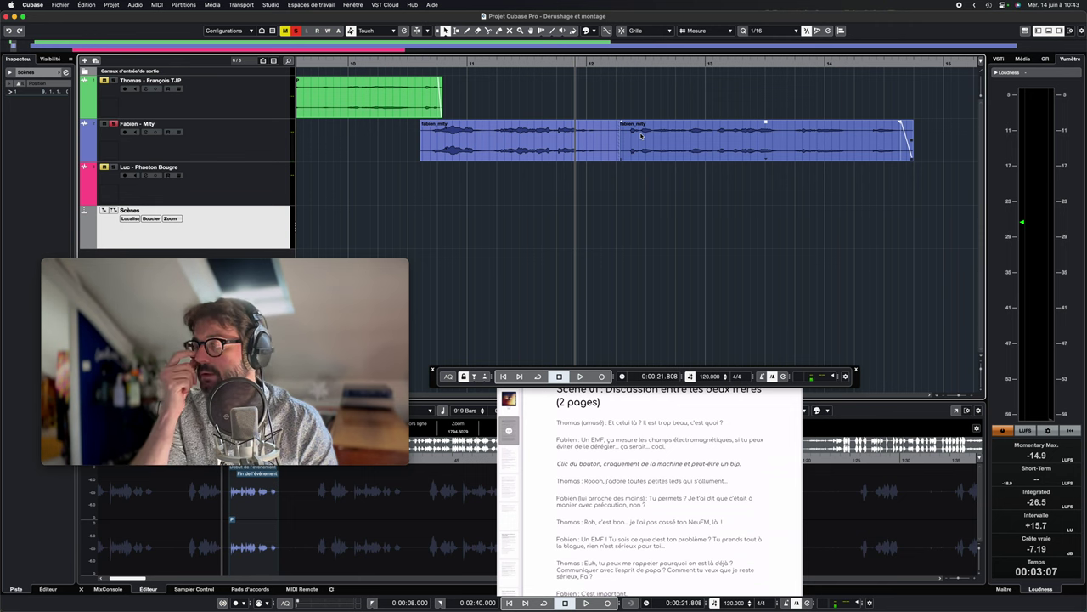
{"action": "key", "text": "space"}
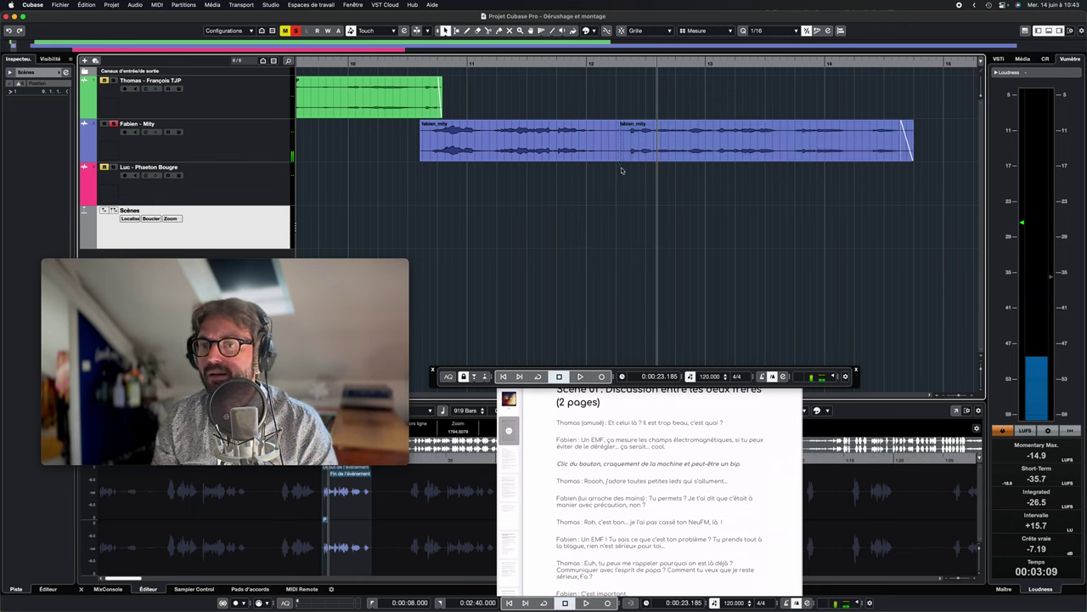
Create a short crossfade at the joint between the two short blue clips, just after bar 12.
{"action": "left_click", "coordinate": [617, 158]}
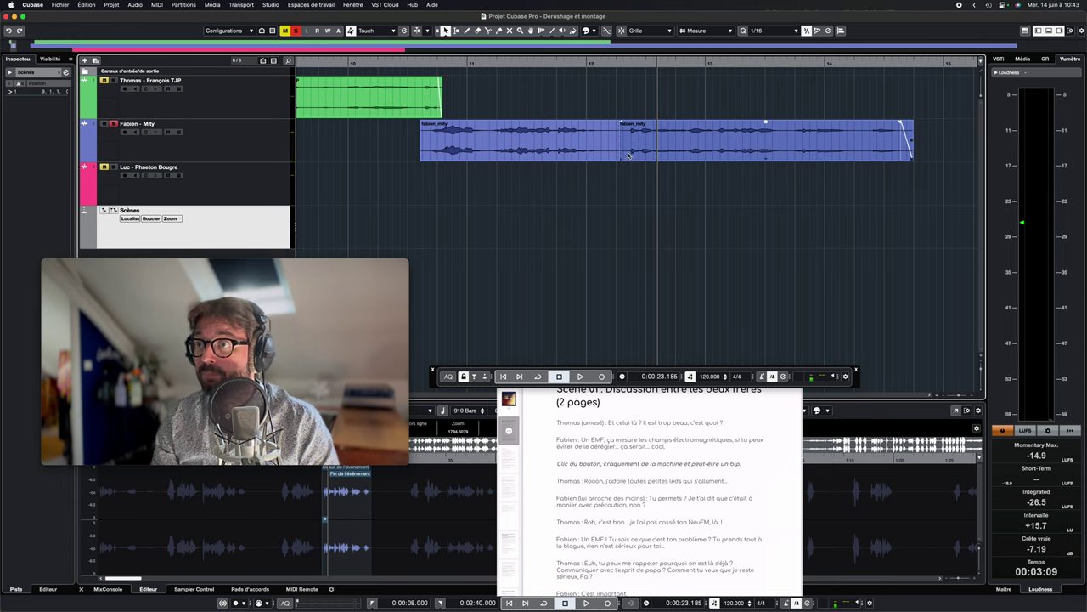
{"action": "left_click", "coordinate": [645, 153]}
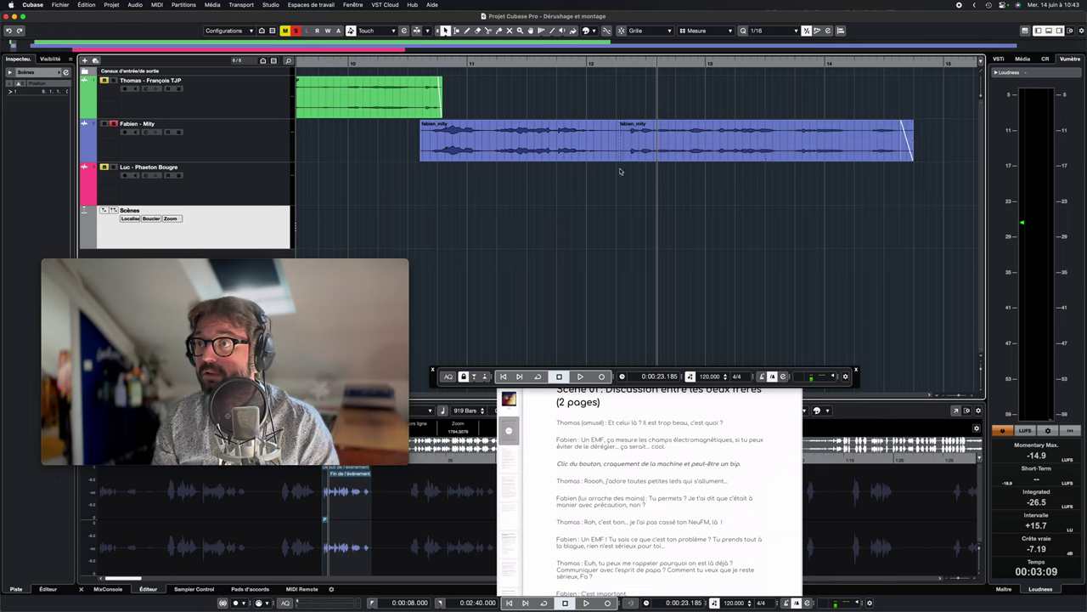
{"action": "left_click", "coordinate": [611, 153]}
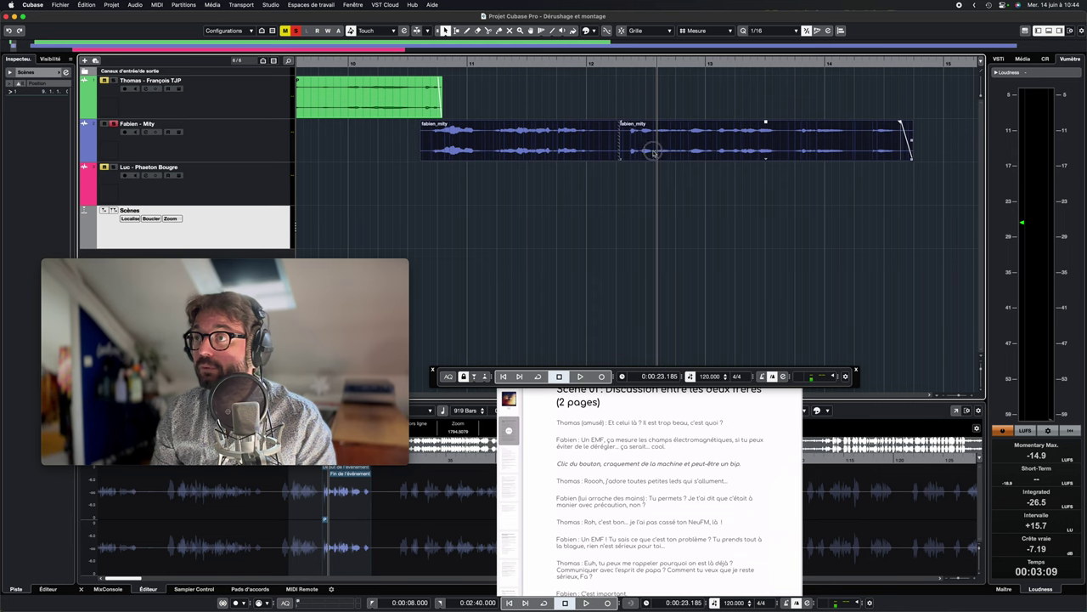
{"action": "left_click", "coordinate": [655, 153]}
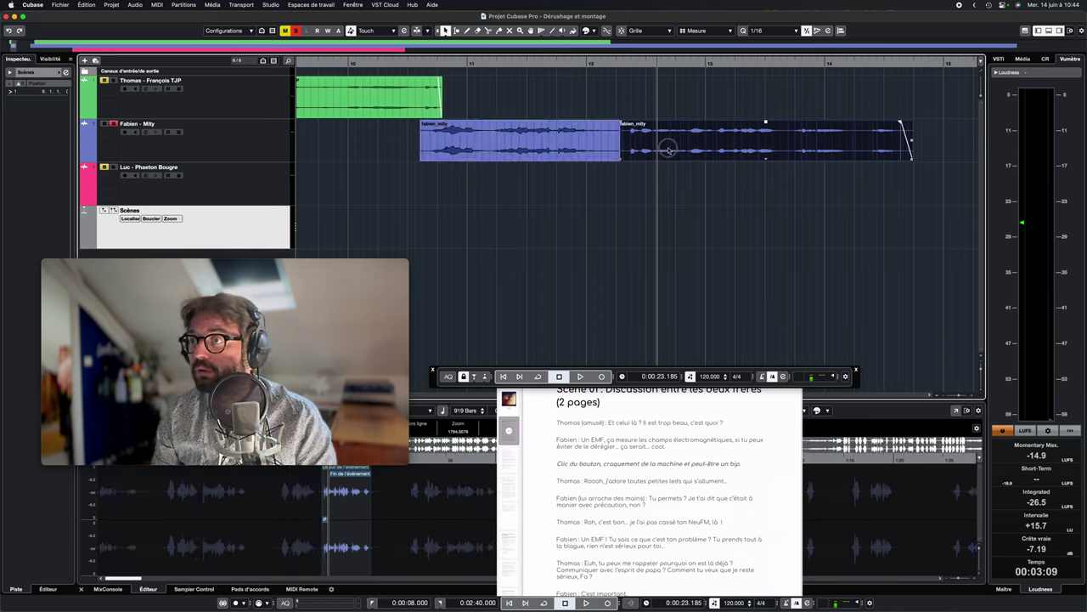
{"action": "left_click", "coordinate": [630, 173]}
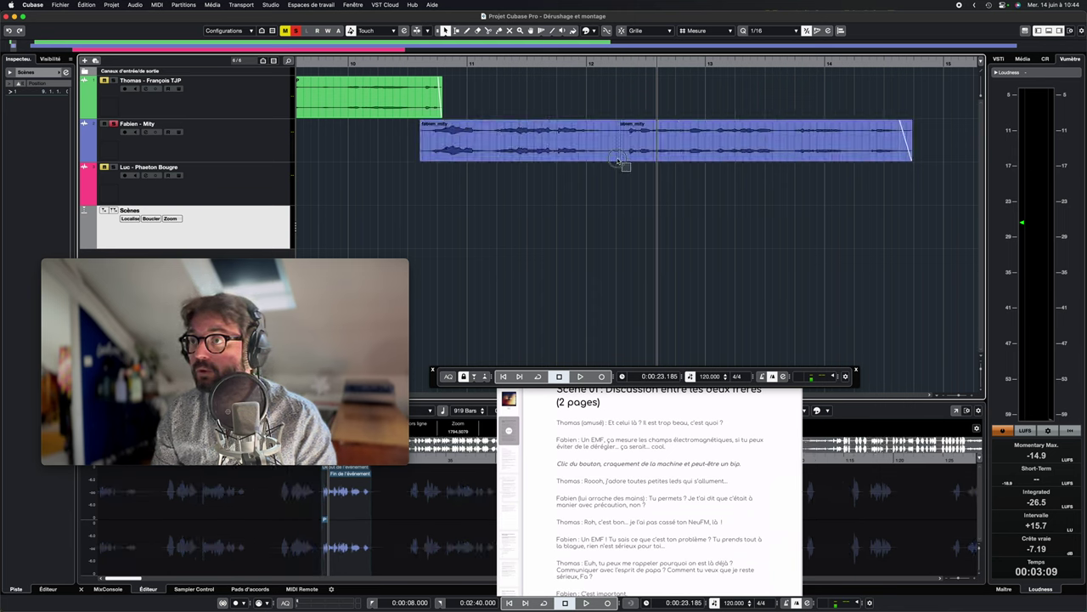
{"action": "left_click_drag", "start_coordinate": [622, 163], "coordinate": [616, 157]}
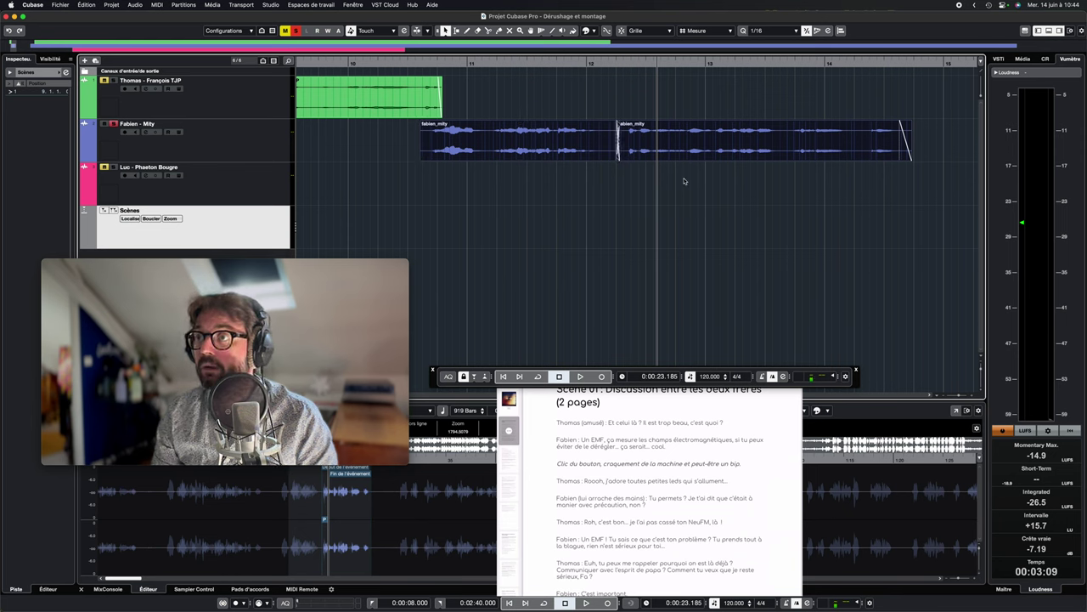
Trim the first short blue clip's start slightly, add a short fade-in and play the whole blue line.
{"action": "left_click", "coordinate": [561, 101]}
{"action": "left_click_drag", "start_coordinate": [421, 159], "coordinate": [430, 124]}
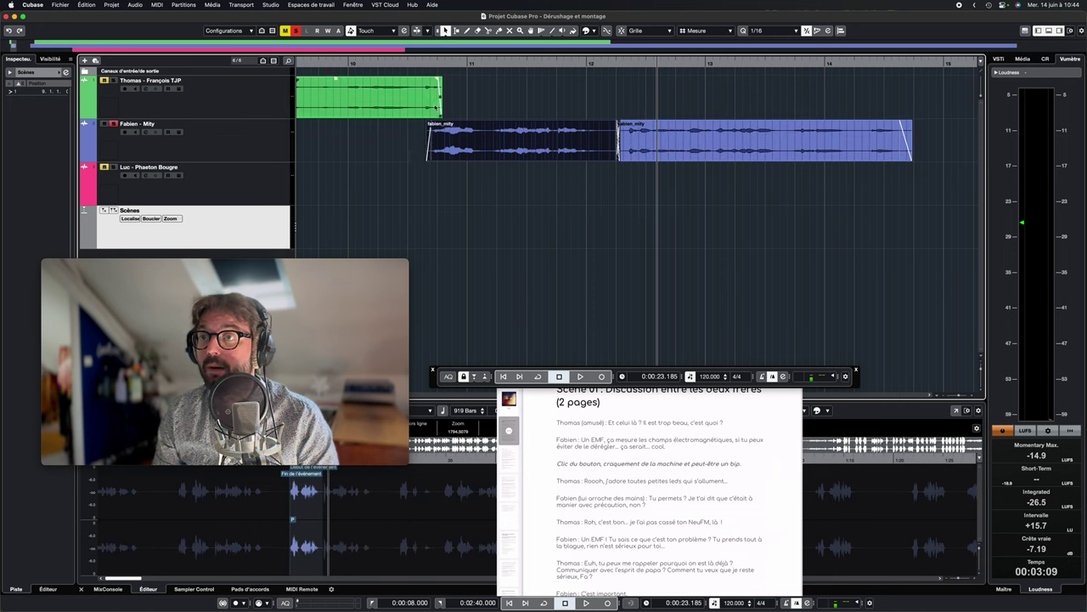
{"action": "double_click", "coordinate": [427, 64]}
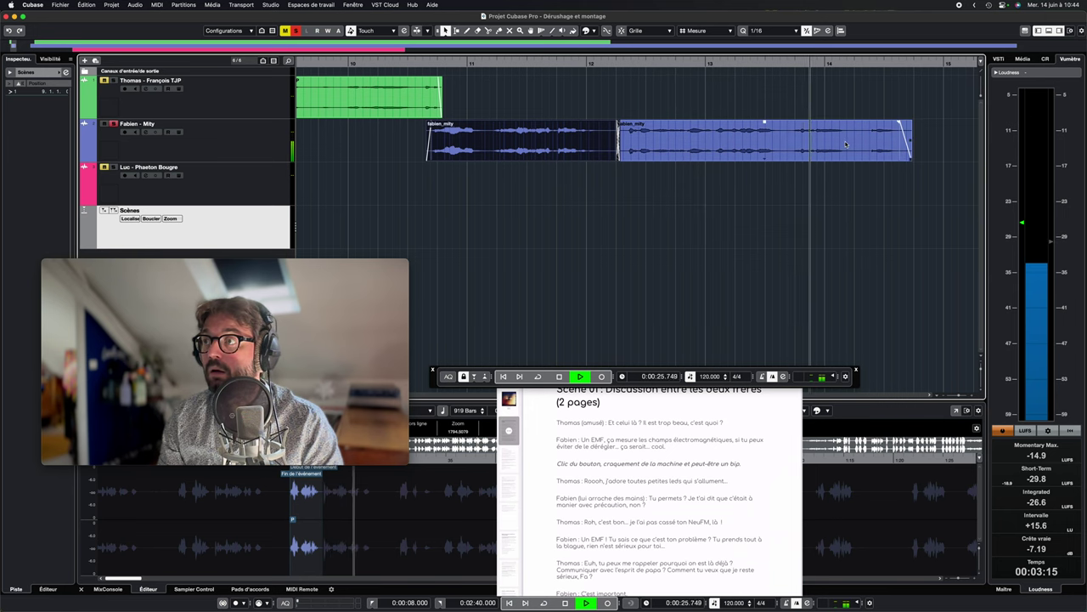
{"action": "key", "text": "space"}
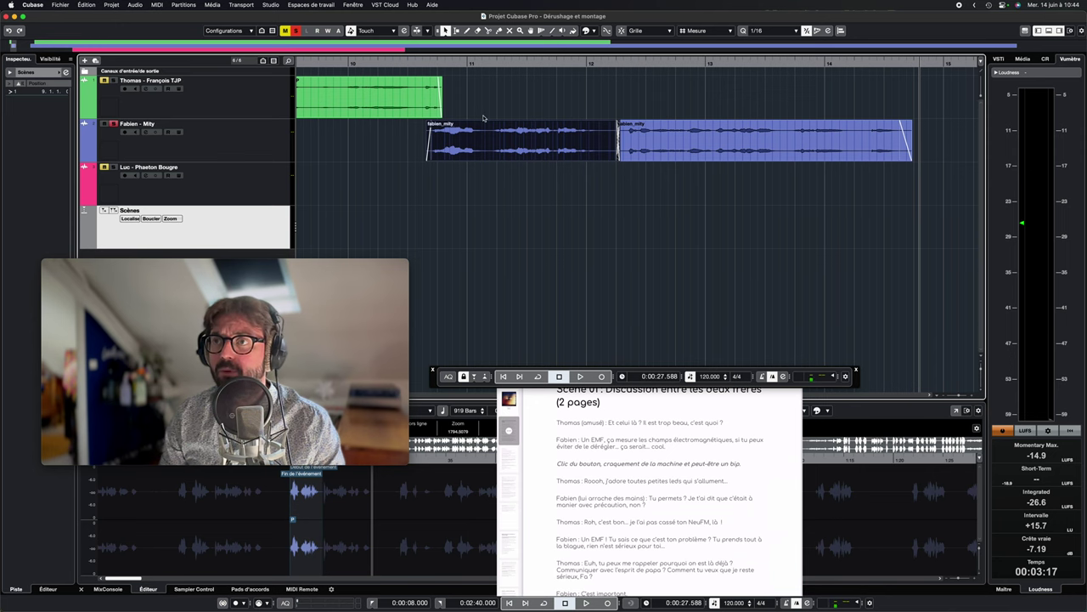
Play the assembled dialogue from bar 9 through the green clip and the complete blue line.
{"action": "scroll", "coordinate": [714, 164], "scroll_direction": "left", "scroll_amount": 5}
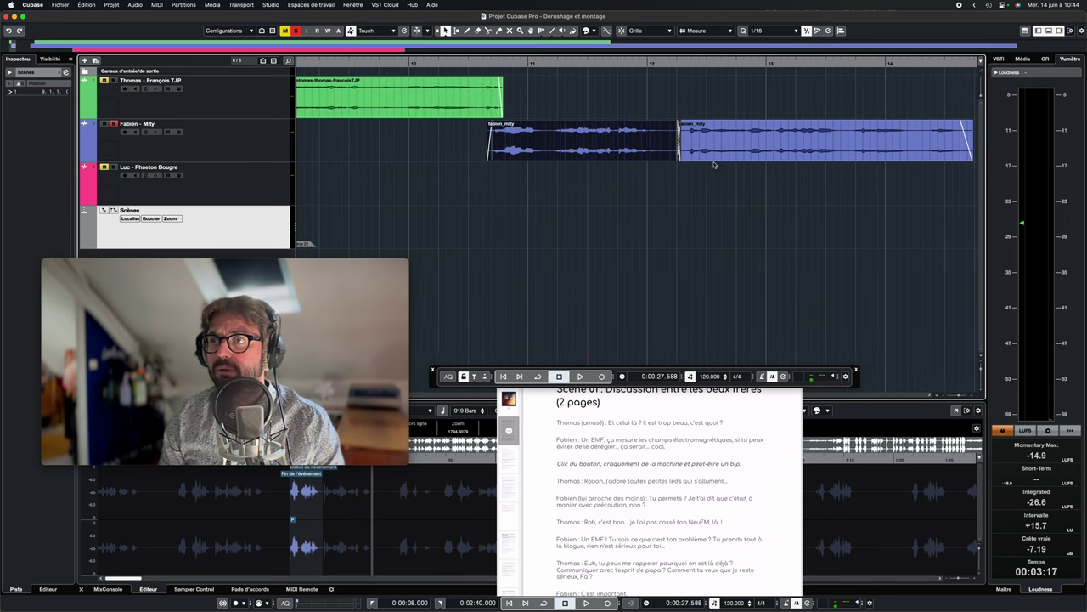
{"action": "scroll", "coordinate": [713, 164], "scroll_direction": "left", "scroll_amount": 2}
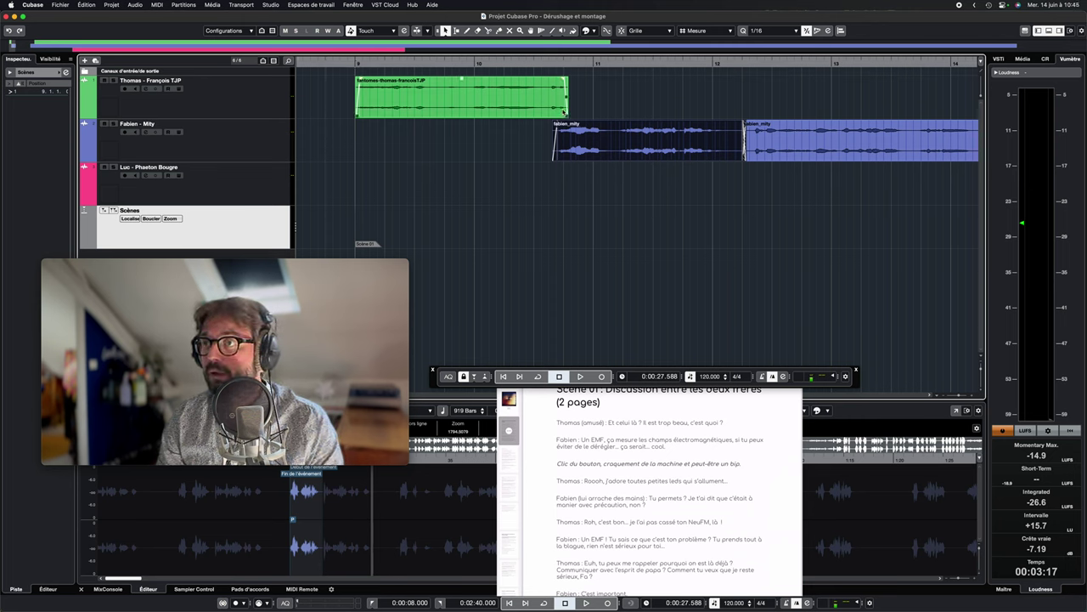
{"action": "left_click", "coordinate": [357, 62]}
{"action": "key", "text": "space"}
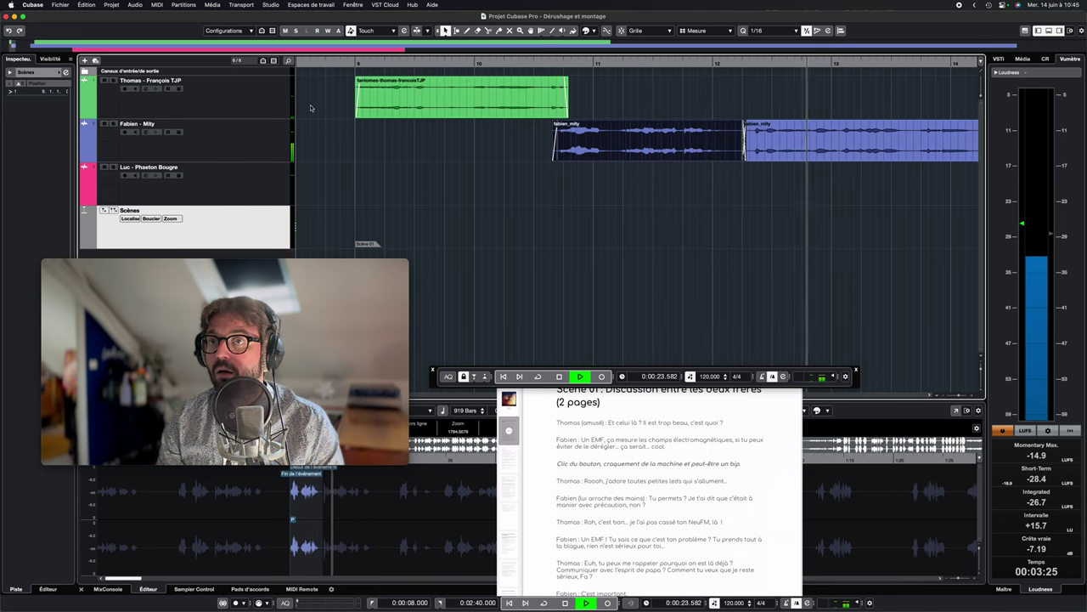
{"action": "scroll", "coordinate": [429, 128], "scroll_direction": "right", "scroll_amount": 4}
{"action": "scroll", "coordinate": [431, 136], "scroll_direction": "right", "scroll_amount": 4}
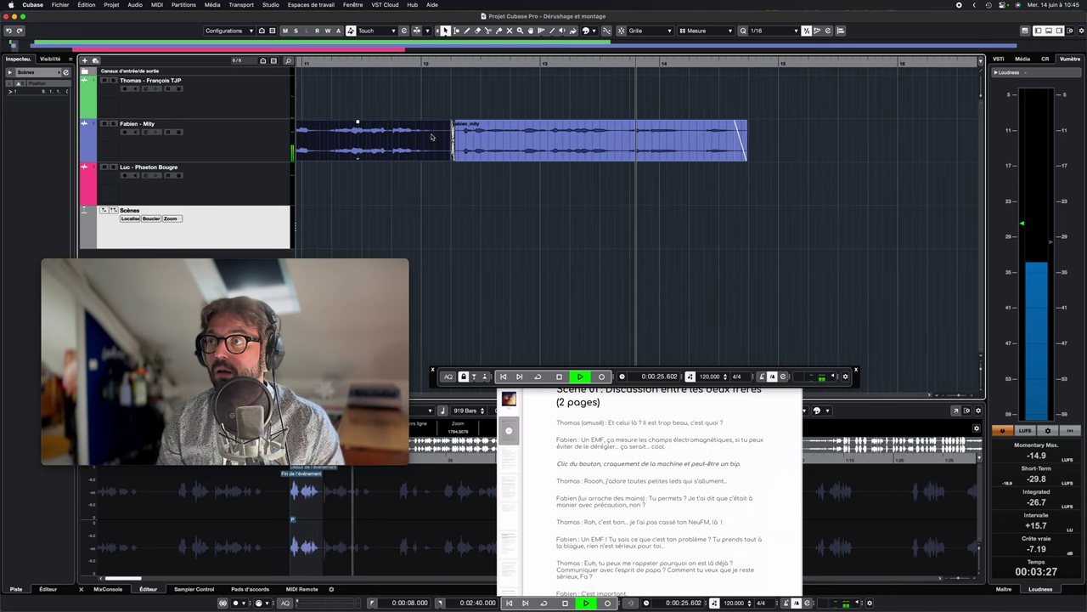
{"action": "scroll", "coordinate": [468, 133], "scroll_direction": "left", "scroll_amount": 9}
{"action": "scroll", "coordinate": [468, 133], "scroll_direction": "right", "scroll_amount": 4}
{"action": "scroll", "coordinate": [490, 138], "scroll_direction": "right", "scroll_amount": 1}
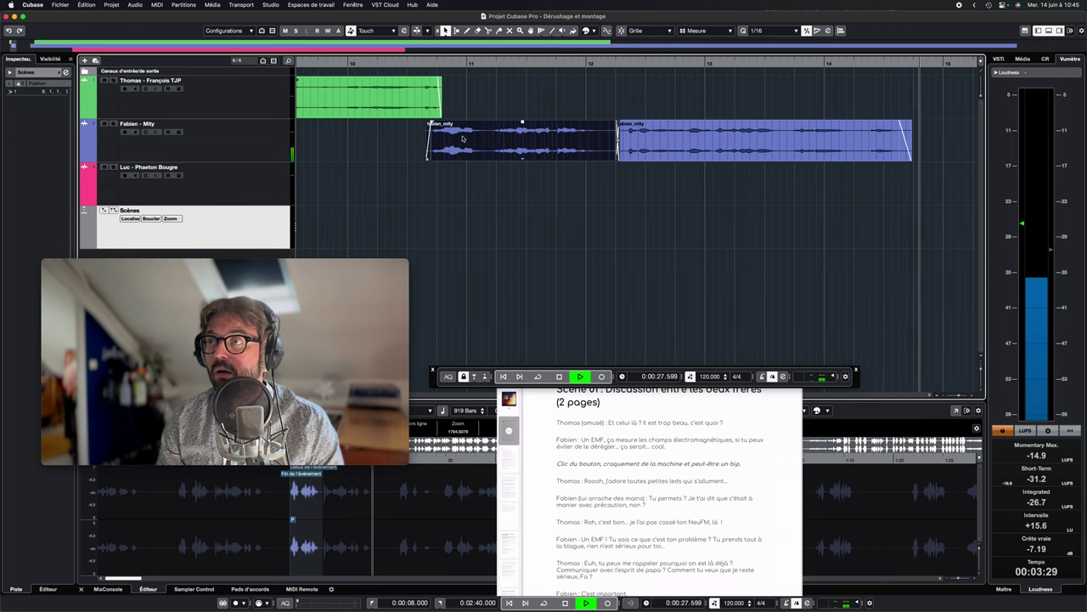
{"action": "key", "text": "space"}
Select the green actor's track and play the dialogue from about bar 10 to the end of the blue line.
{"action": "scroll", "coordinate": [492, 123], "scroll_direction": "left", "scroll_amount": 4}
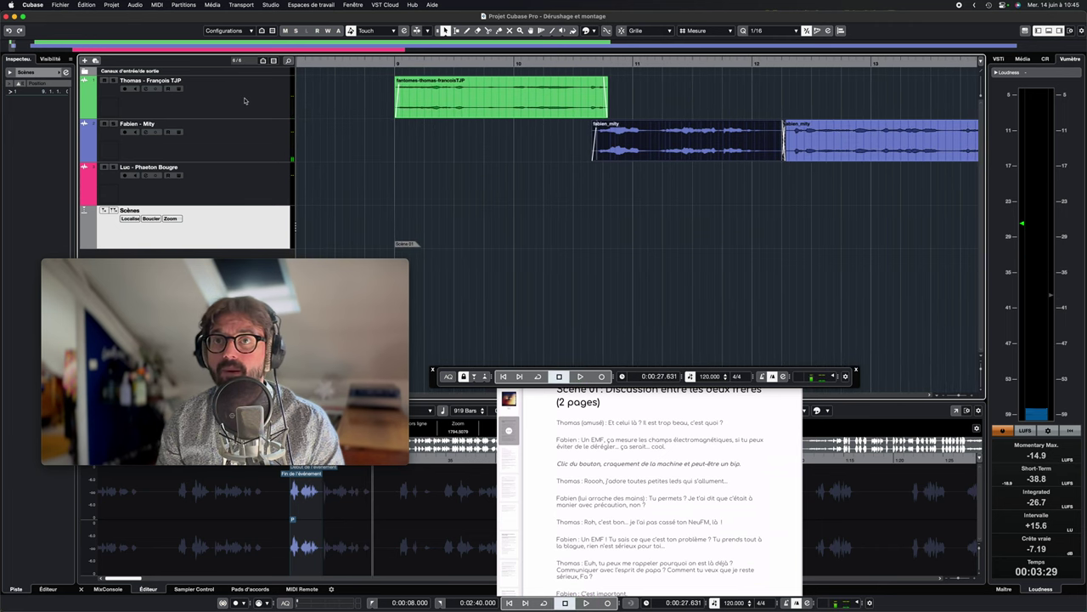
{"action": "left_click", "coordinate": [213, 102]}
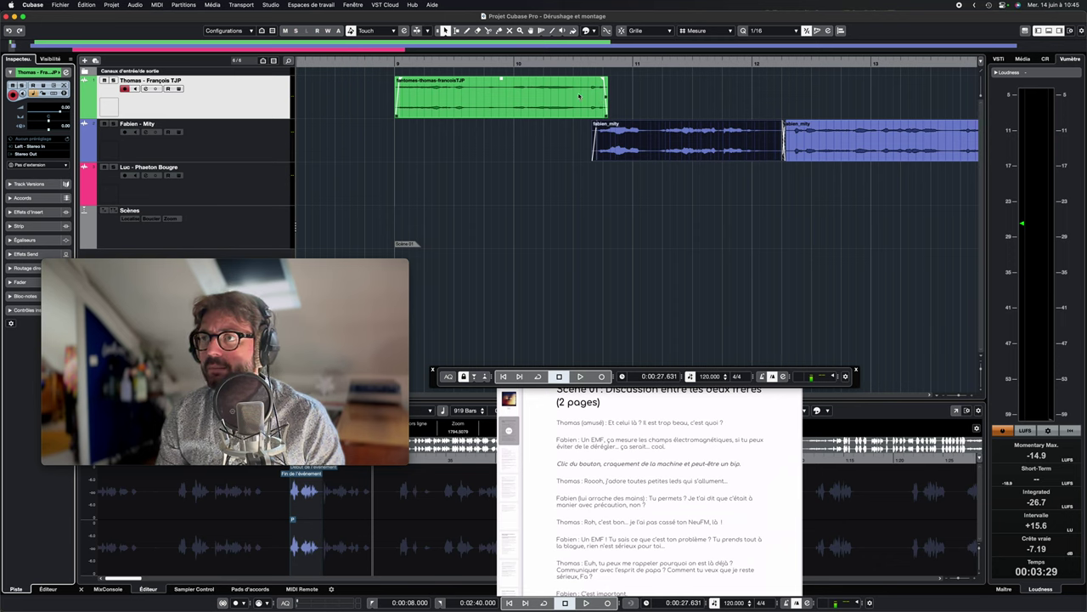
{"action": "left_click", "coordinate": [514, 62]}
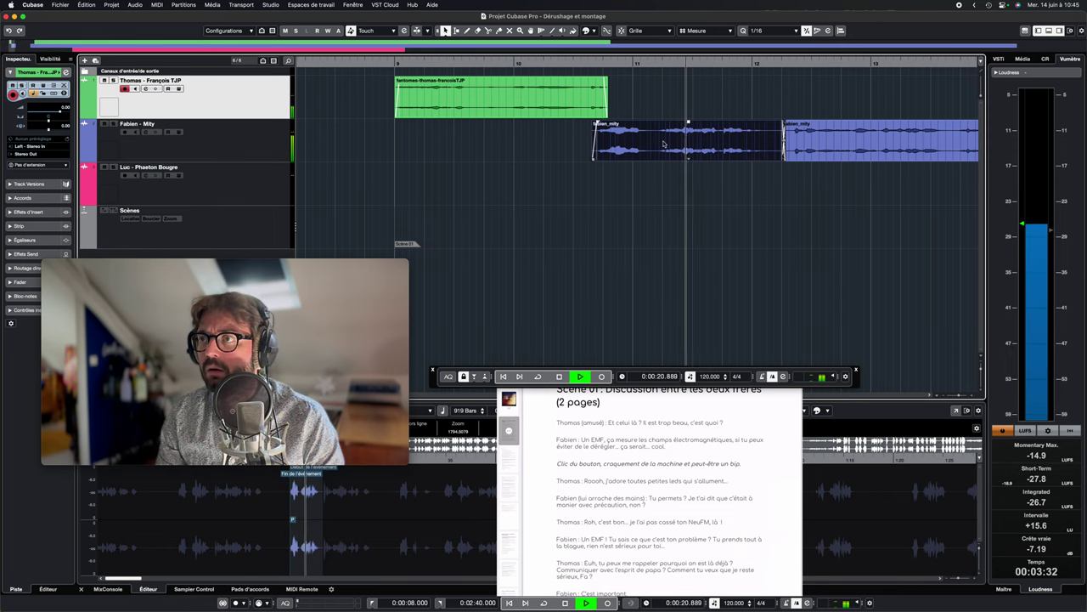
{"action": "scroll", "coordinate": [527, 182], "scroll_direction": "right", "scroll_amount": 3}
{"action": "key", "text": "space"}
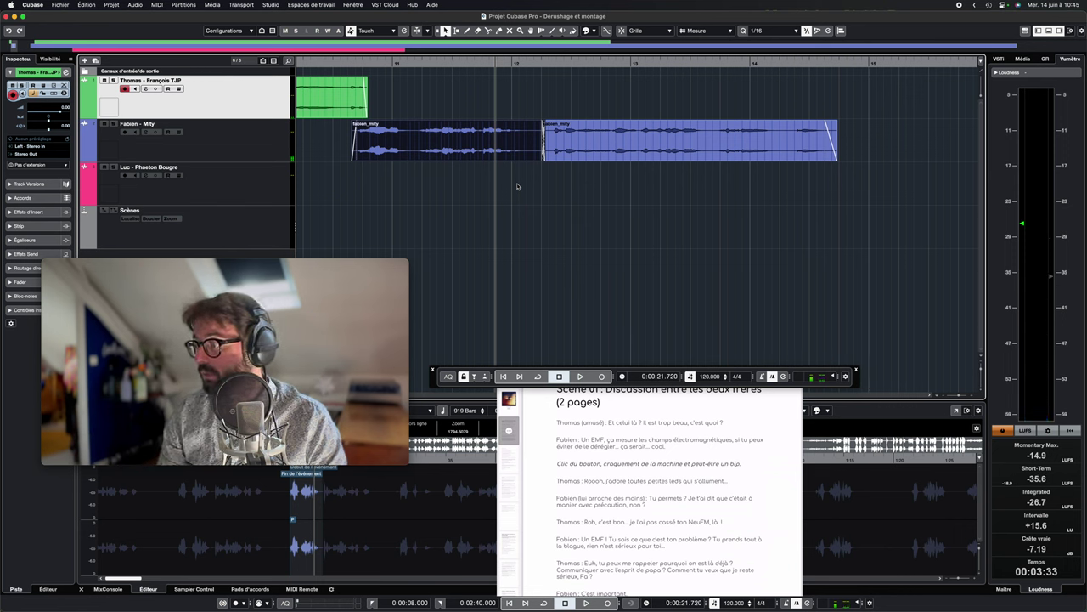
{"action": "key", "text": "space"}
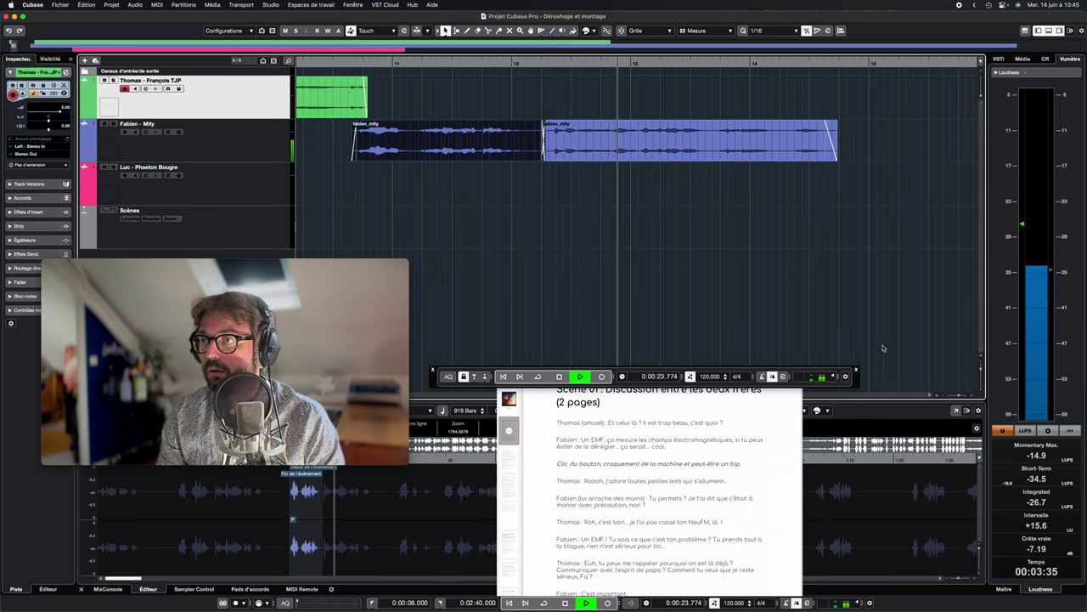
{"action": "left_click_drag", "start_coordinate": [961, 394], "coordinate": [889, 376]}
{"action": "key", "text": "space"}
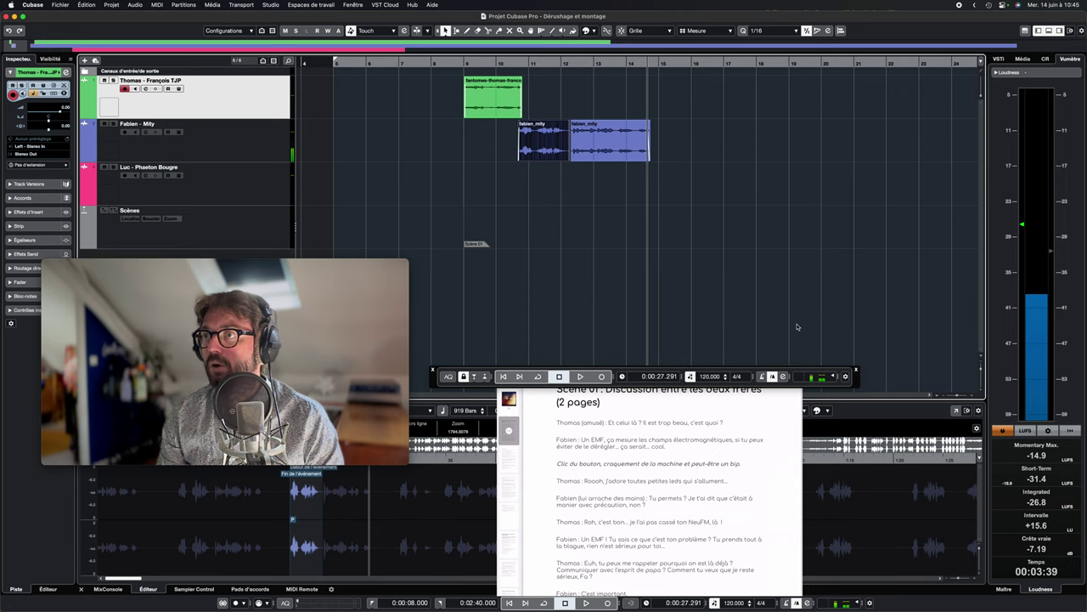
Save the project with the blue line assembled up to about bar 14.
{"action": "scroll", "coordinate": [745, 295], "scroll_direction": "right", "scroll_amount": 2}
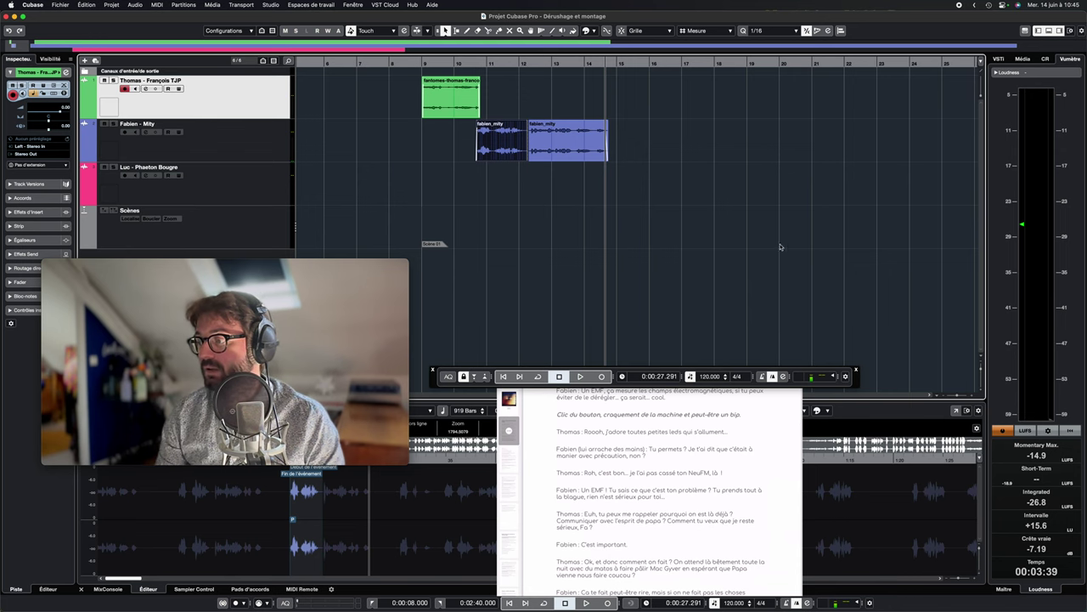
{"action": "scroll", "coordinate": [579, 135], "scroll_direction": "right", "scroll_amount": 2}
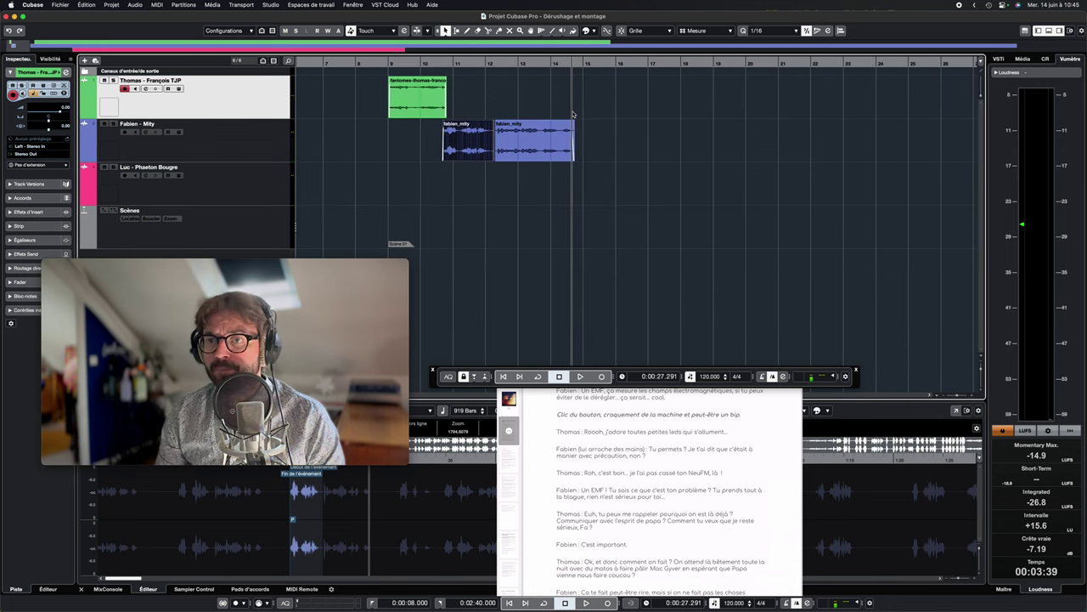
{"action": "left_click", "coordinate": [61, 4]}
{"action": "left_click", "coordinate": [82, 69]}
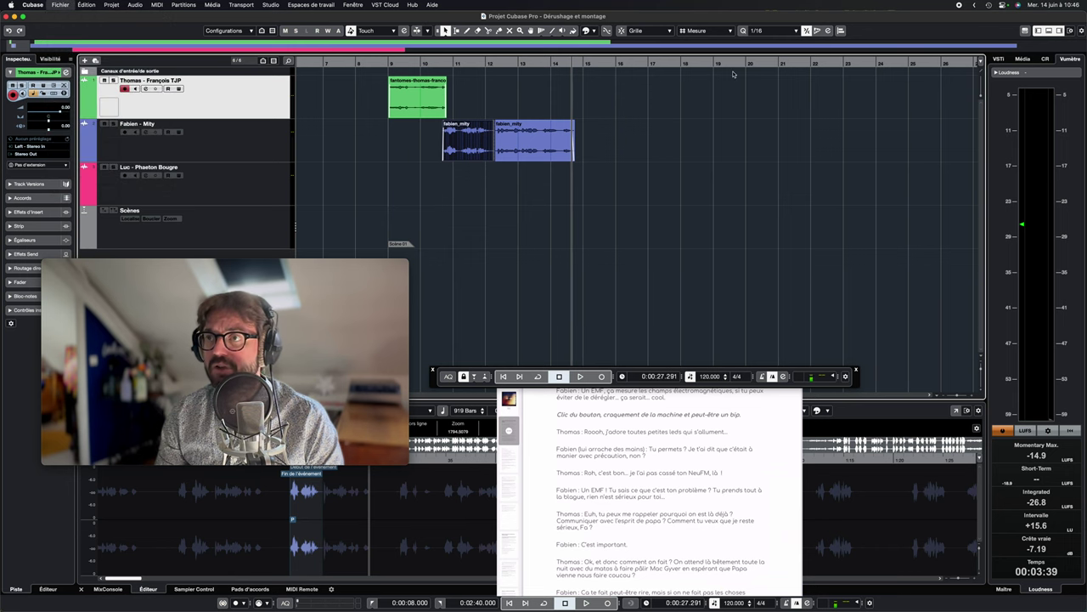
Move the long green recording earlier so it starts at about bar 15, shortly after the blue line.
{"action": "scroll", "coordinate": [632, 190], "scroll_direction": "right", "scroll_amount": 20}
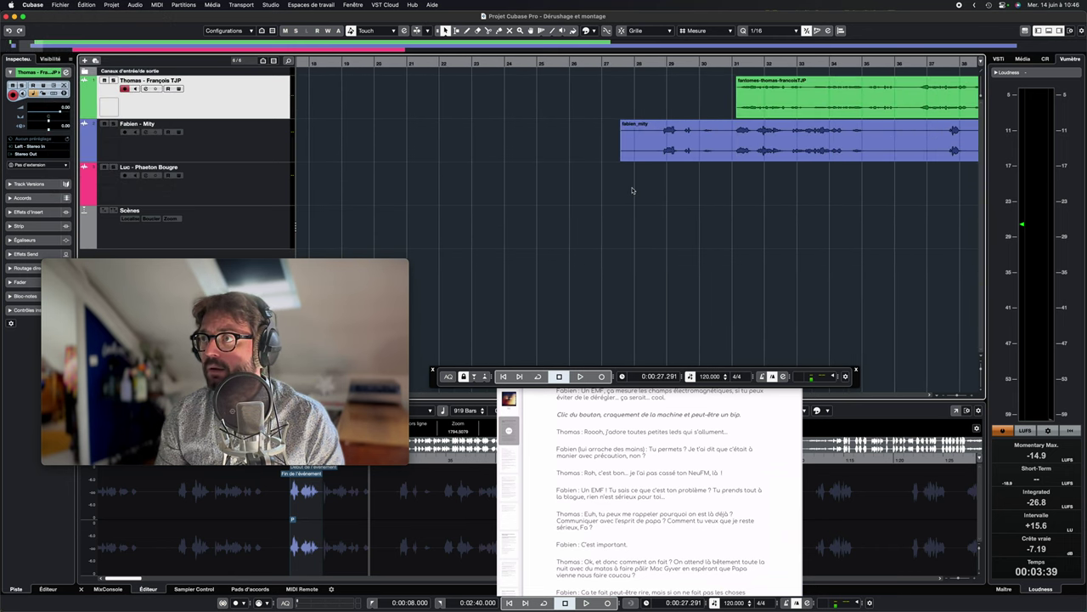
{"action": "left_click_drag", "start_coordinate": [769, 113], "coordinate": [529, 113]}
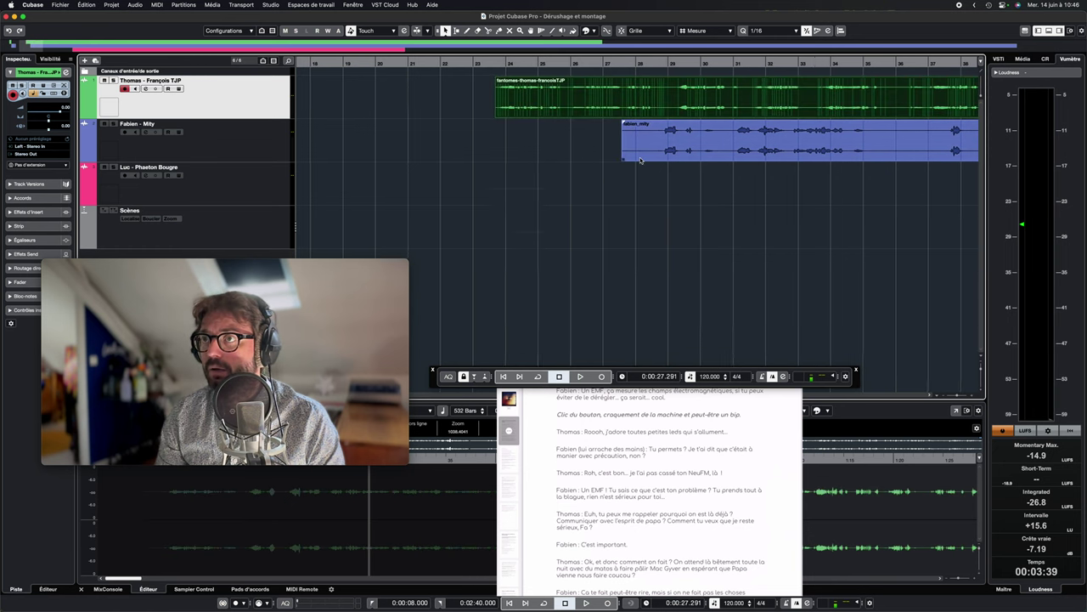
{"action": "scroll", "coordinate": [719, 108], "scroll_direction": "left", "scroll_amount": 9}
{"action": "left_click_drag", "start_coordinate": [686, 103], "coordinate": [420, 111]}
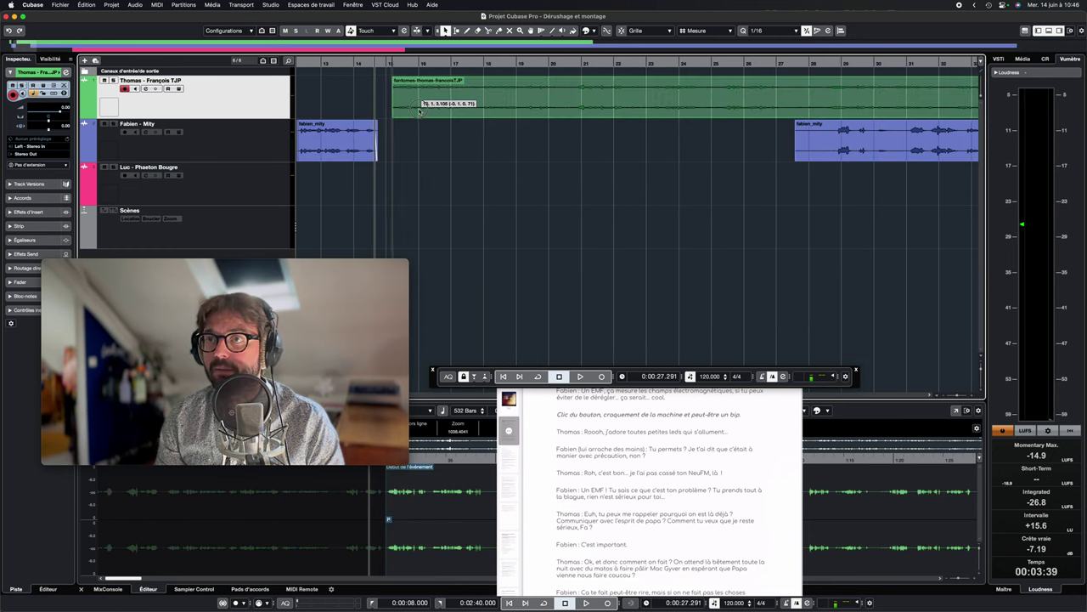
Play the transition from the blue line and shift the long green recording slightly earlier, to start at about bar 14.3.
{"action": "left_click", "coordinate": [358, 61]}
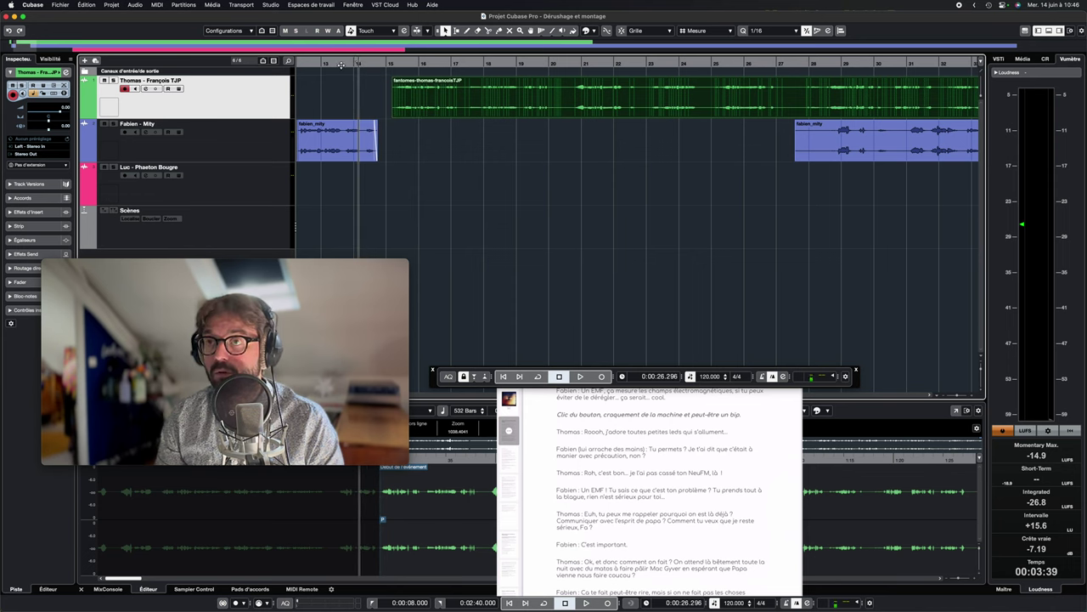
{"action": "left_click", "coordinate": [340, 65]}
{"action": "key", "text": "space"}
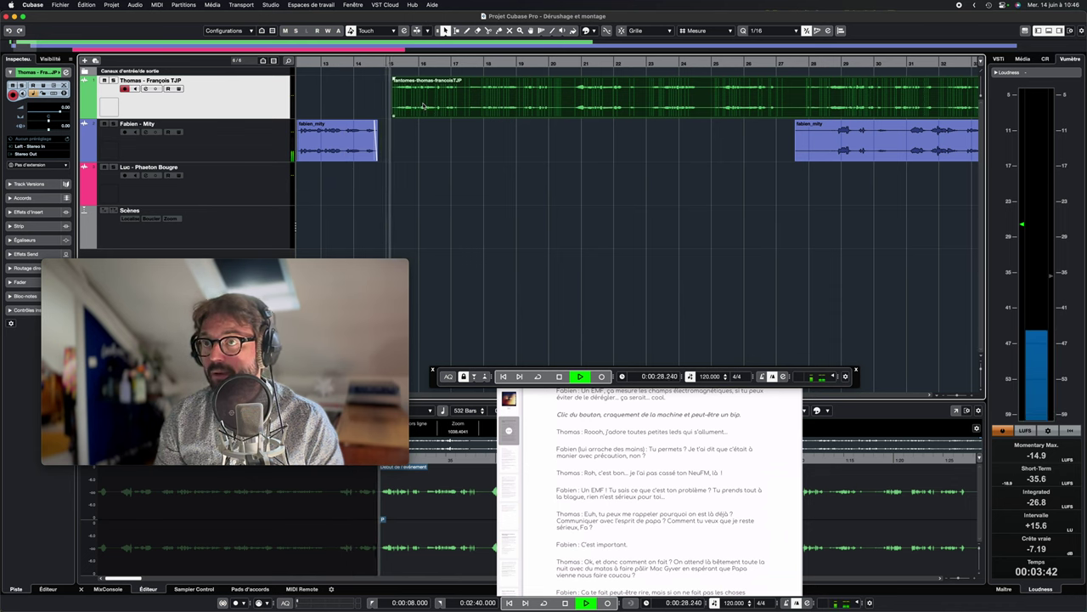
{"action": "key", "text": "space"}
{"action": "left_click", "coordinate": [324, 62]}
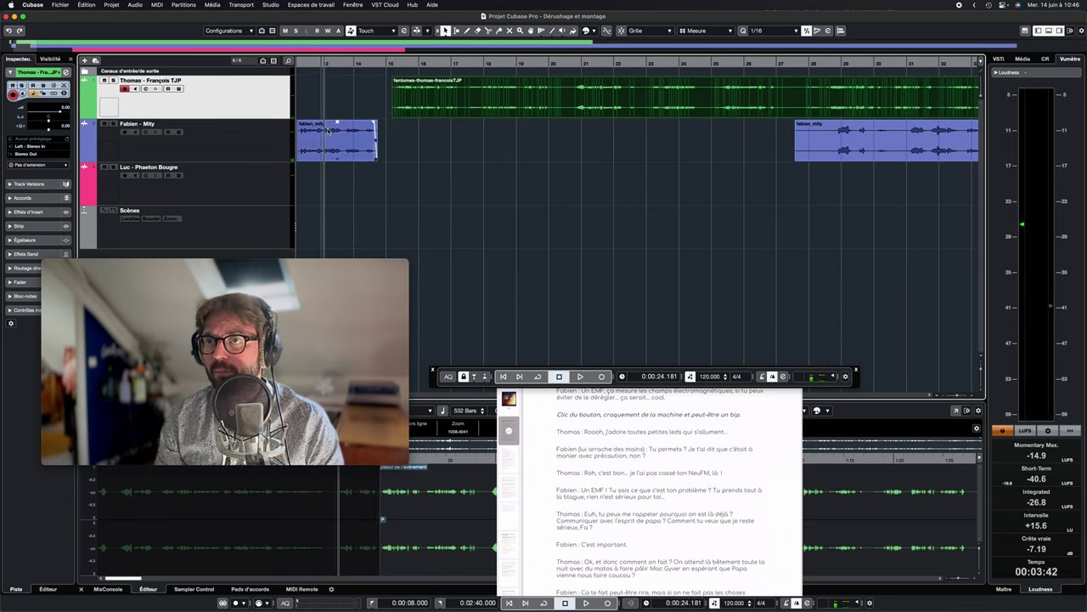
{"action": "key", "text": "space"}
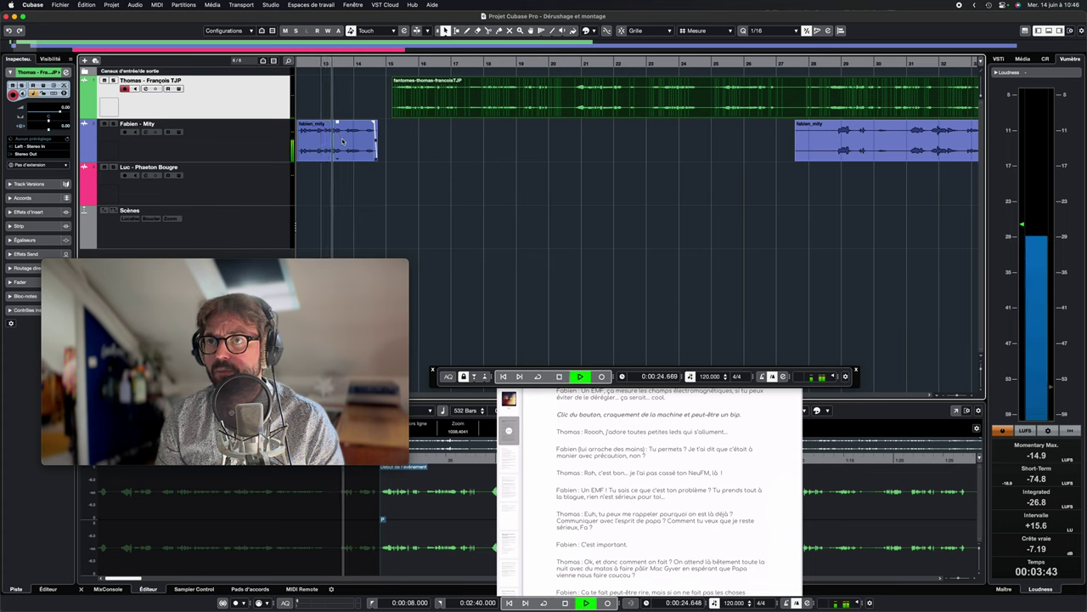
{"action": "left_click", "coordinate": [299, 62]}
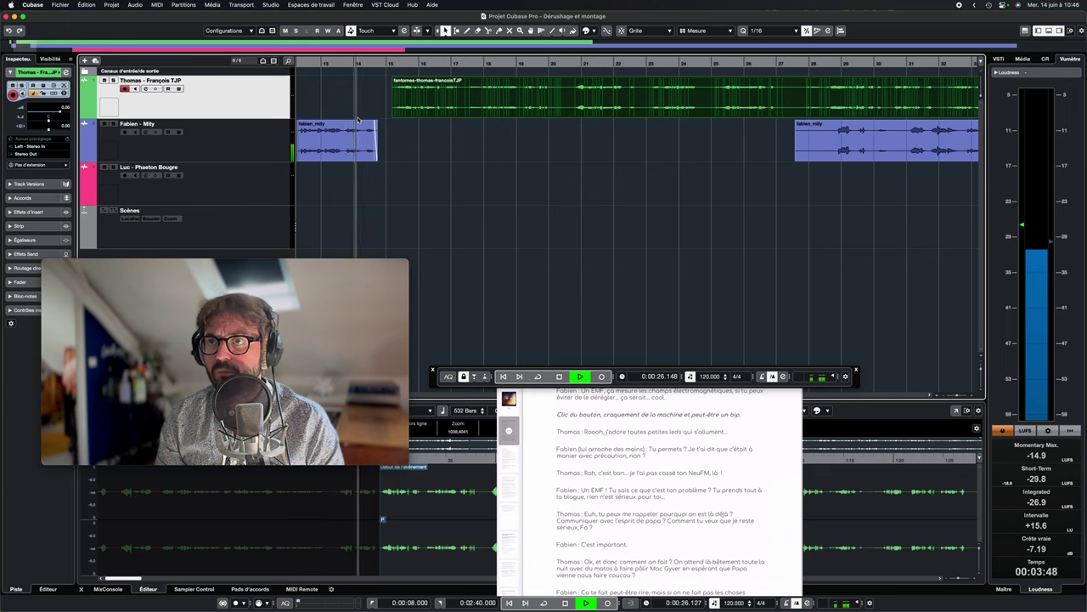
{"action": "left_click_drag", "start_coordinate": [399, 111], "coordinate": [390, 109]}
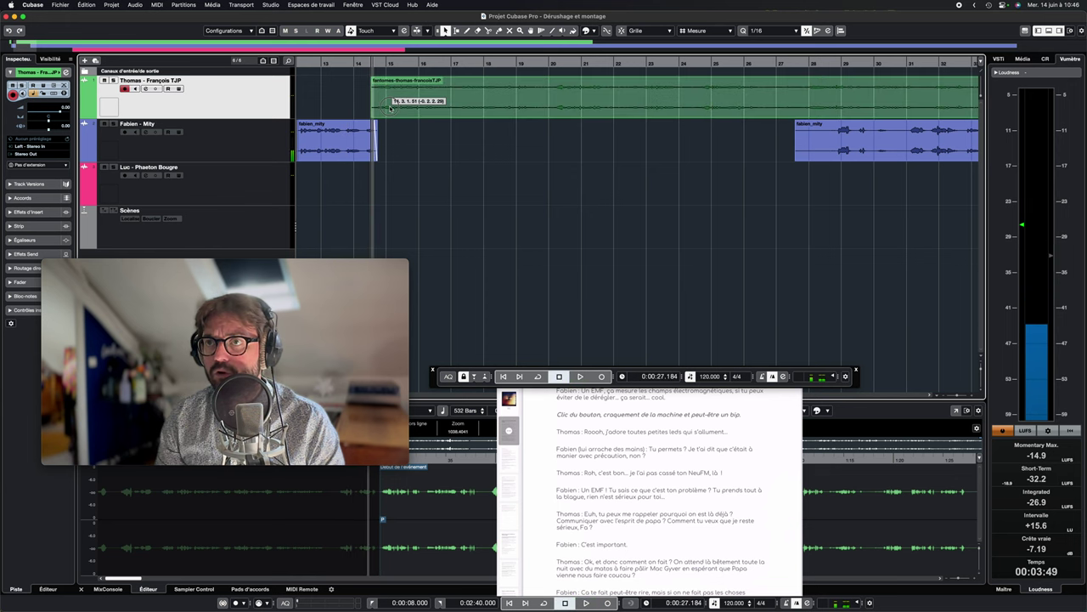
{"action": "key", "text": "space"}
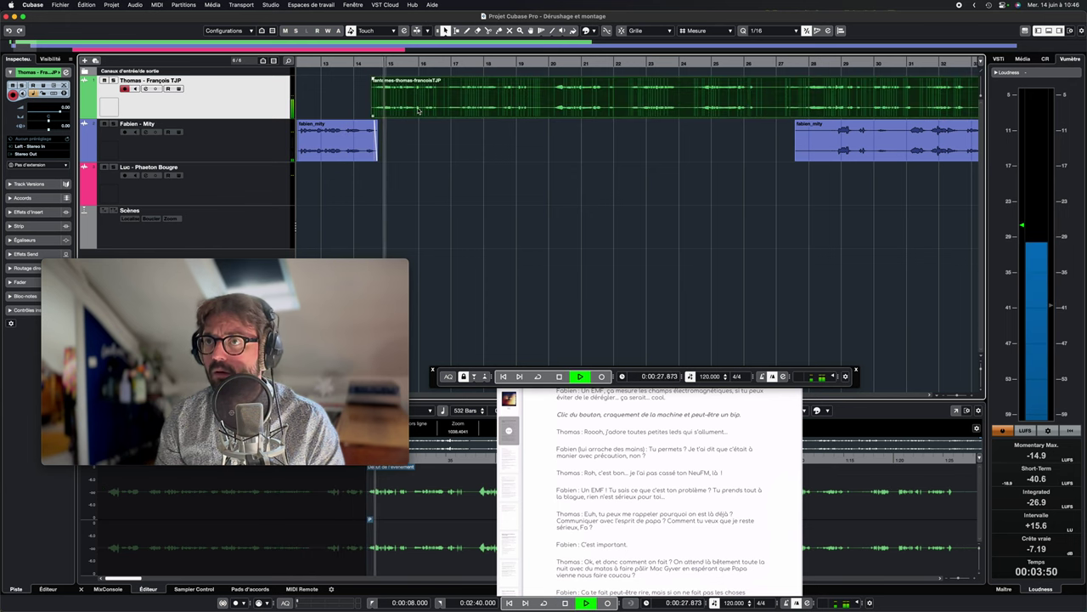
Split the green recording just before bars 17 and 20 during playback and delete the section between the two cuts.
{"action": "left_click", "coordinate": [489, 31]}
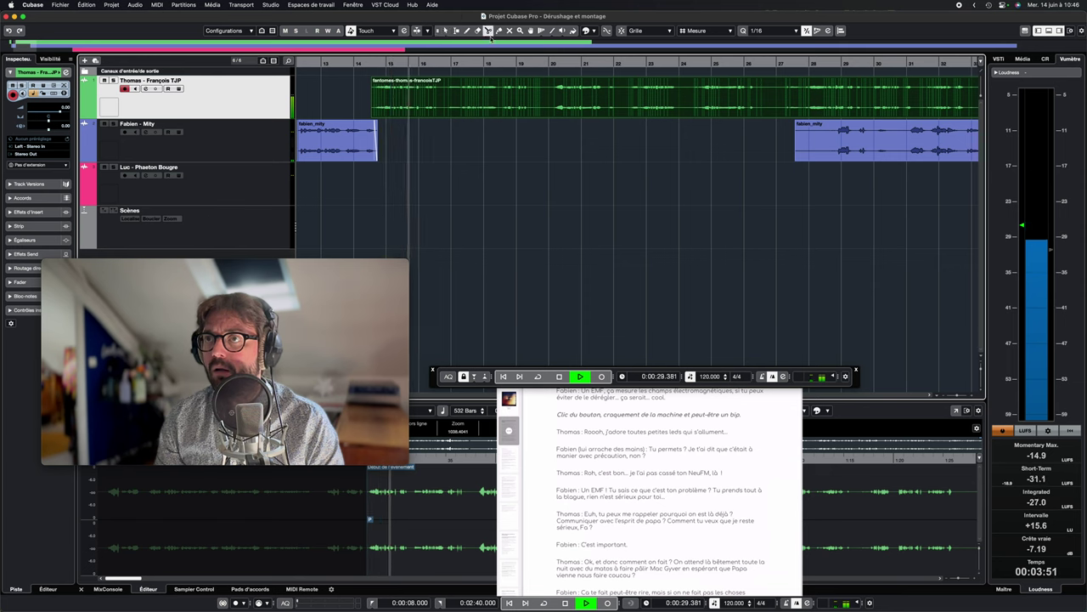
{"action": "left_click", "coordinate": [444, 101]}
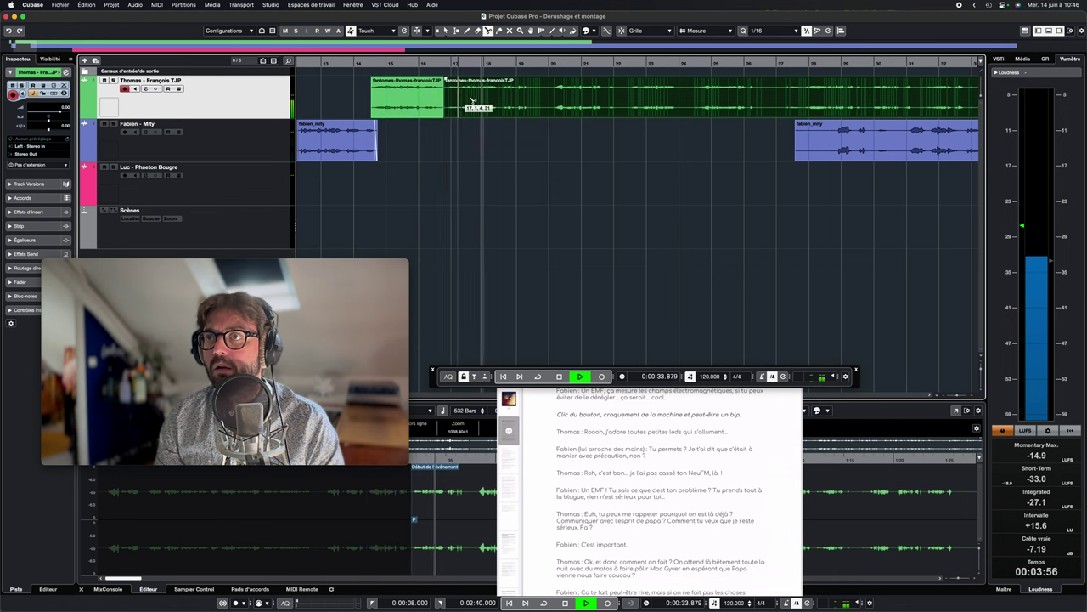
{"action": "left_click", "coordinate": [543, 104]}
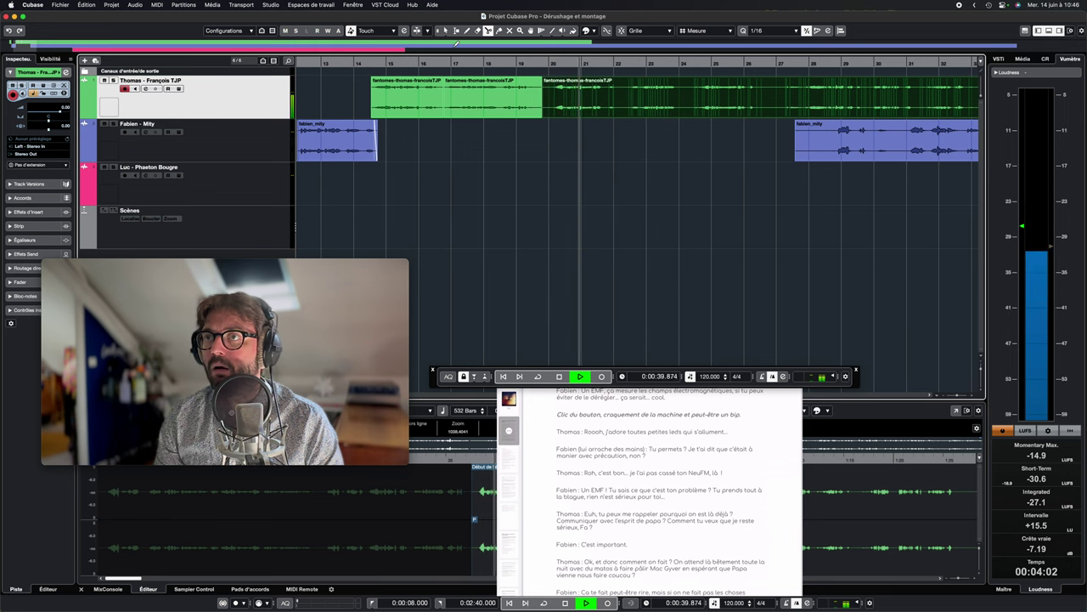
{"action": "key", "text": "space"}
{"action": "left_click", "coordinate": [474, 90]}
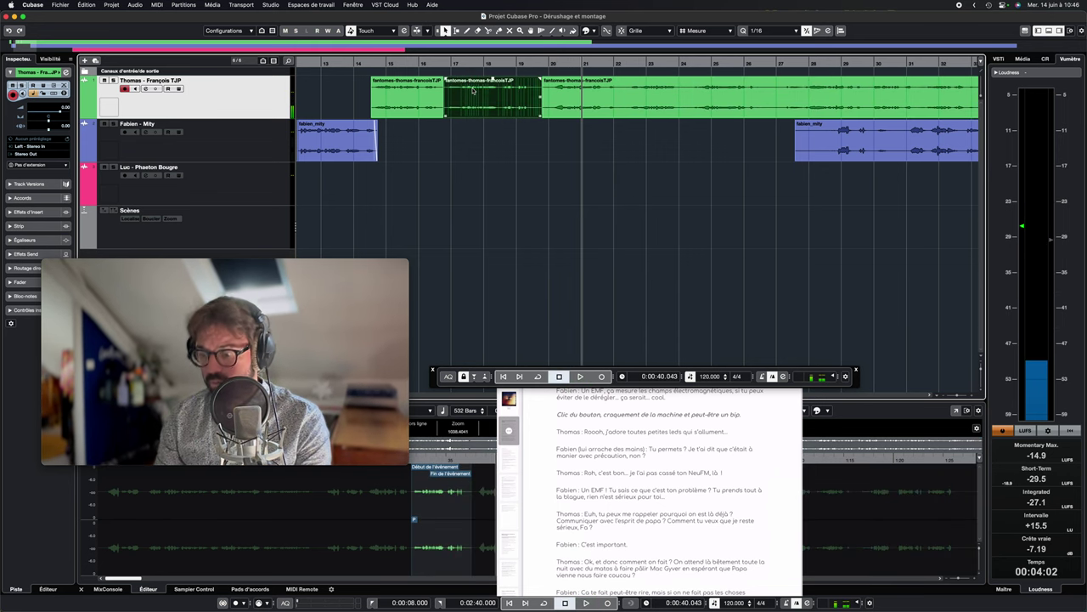
{"action": "key", "text": "Delete"}
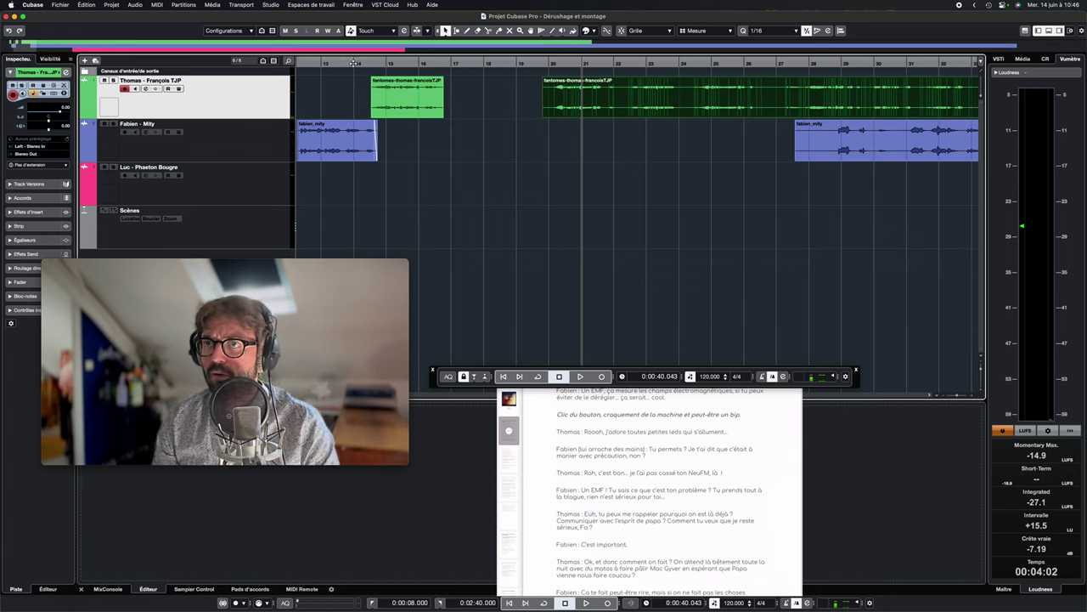
Move the short green clip slightly earlier over the blue line's end and play the transition through the clip.
{"action": "double_click", "coordinate": [319, 62]}
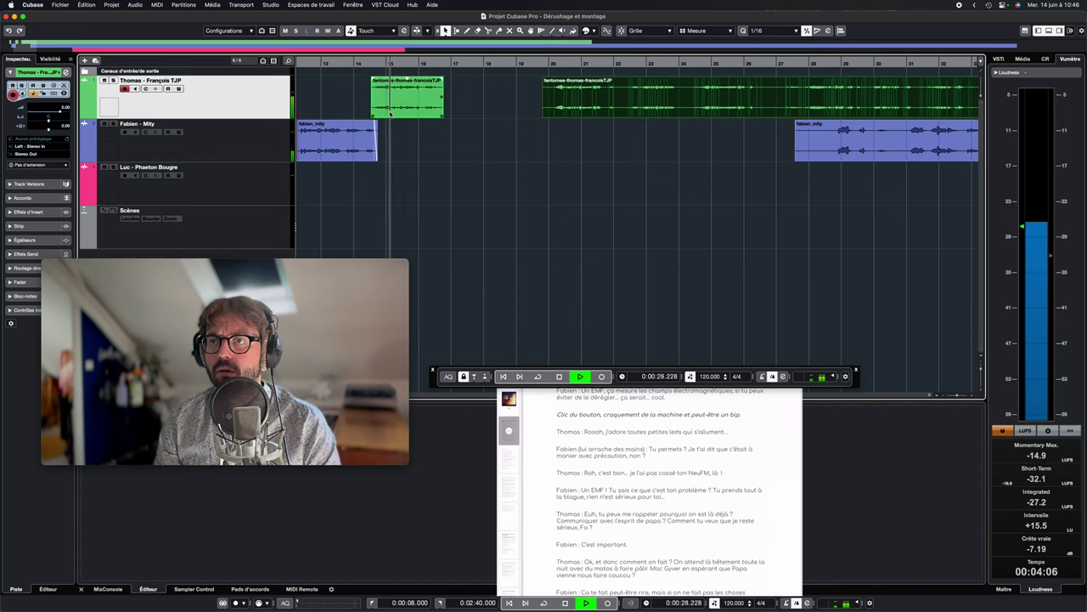
{"action": "key", "text": "space"}
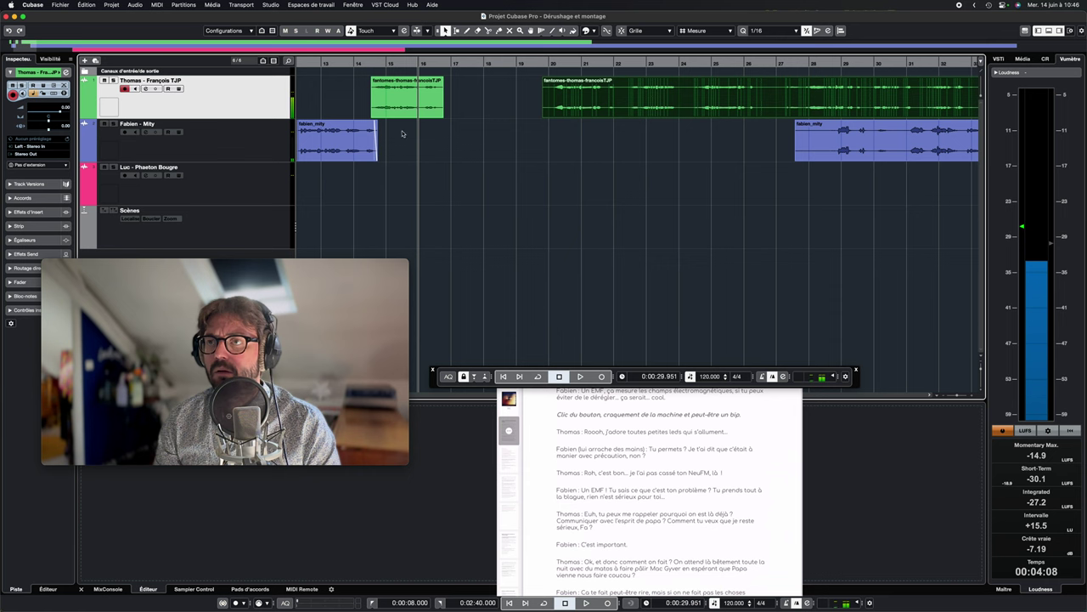
{"action": "double_click", "coordinate": [405, 109]}
{"action": "left_click_drag", "start_coordinate": [405, 109], "coordinate": [399, 111]}
{"action": "left_click", "coordinate": [337, 64]}
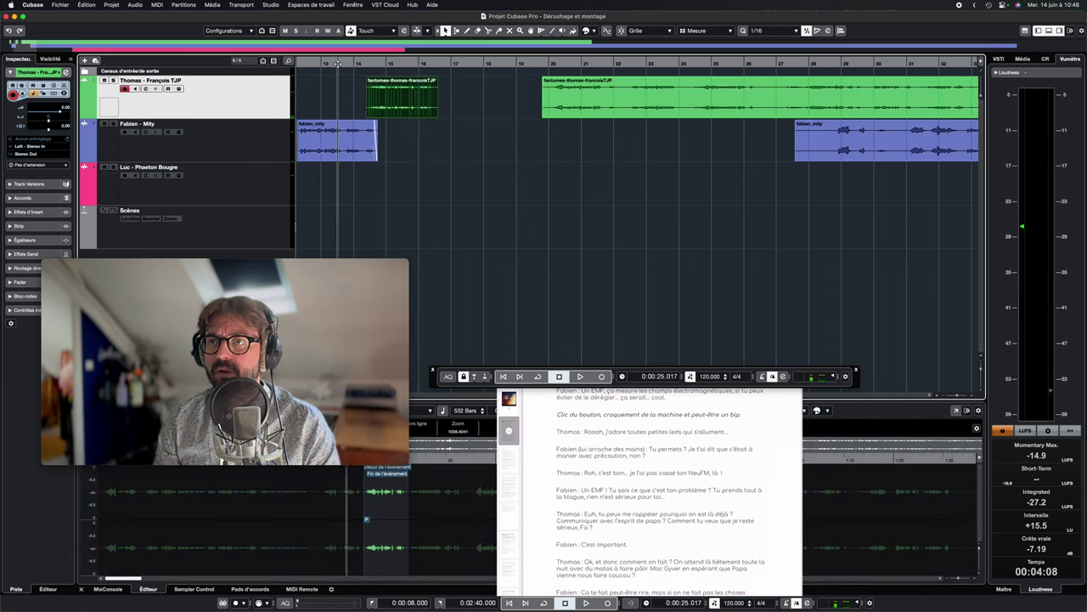
{"action": "key", "text": "space"}
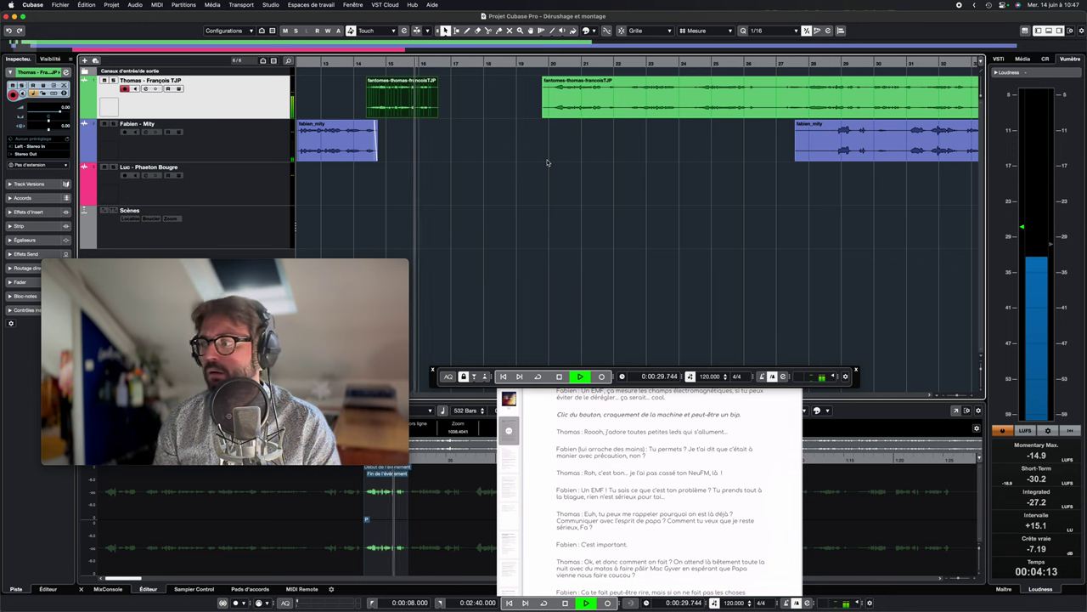
{"action": "key", "text": "space"}
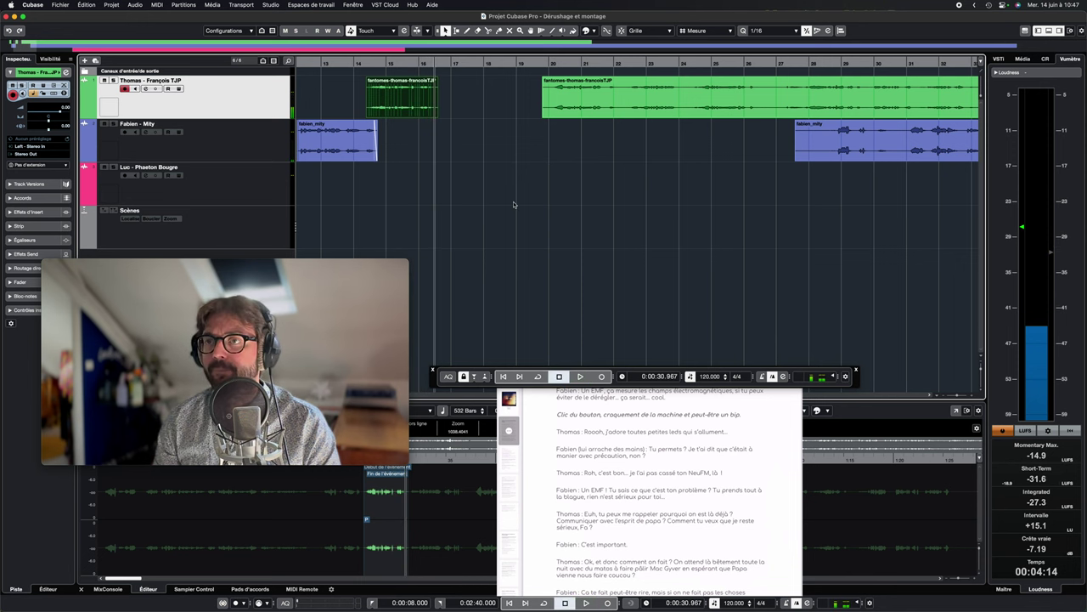
Trim the short green clip's end slightly and add short fades at its start and end.
{"action": "scroll", "coordinate": [513, 204], "scroll_direction": "left", "scroll_amount": 2}
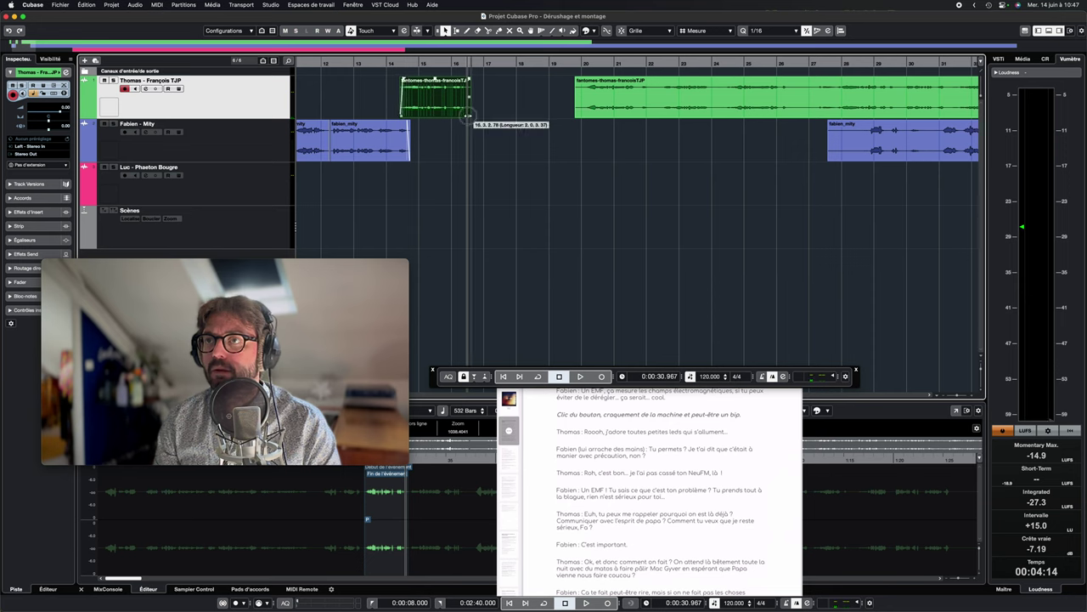
{"action": "left_click_drag", "start_coordinate": [467, 115], "coordinate": [465, 116]}
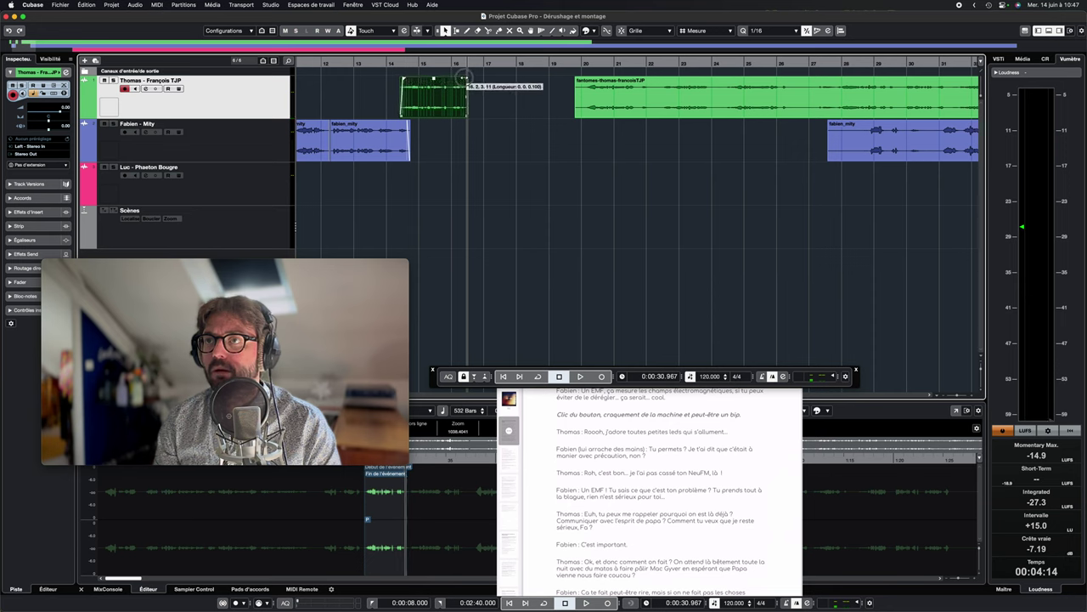
Save the project with the trimmed and faded second green line.
{"action": "scroll", "coordinate": [551, 109], "scroll_direction": "left", "scroll_amount": 10}
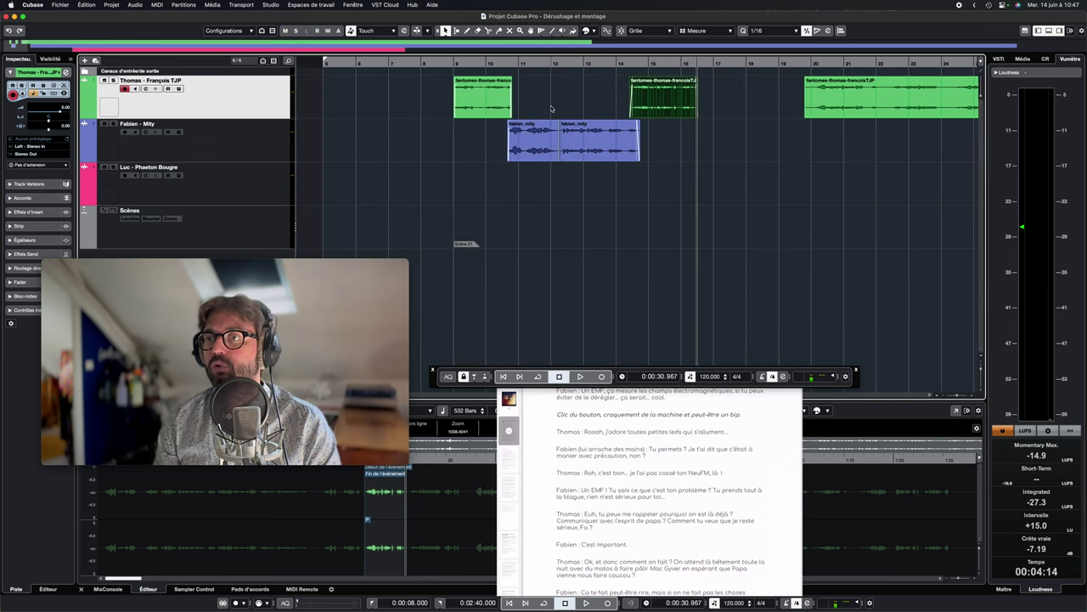
{"action": "left_click", "coordinate": [59, 5]}
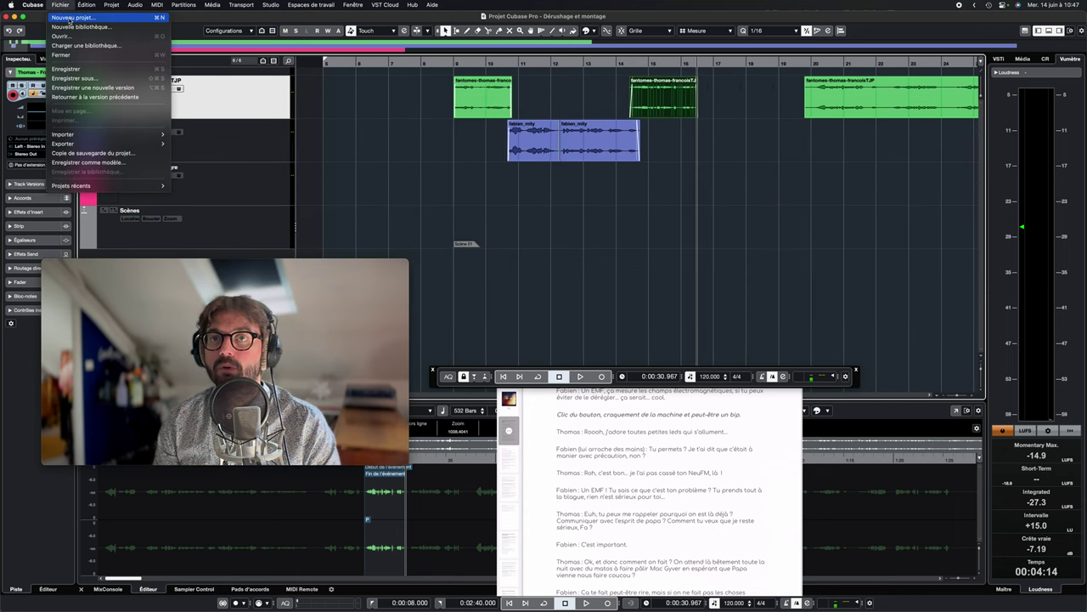
{"action": "left_click", "coordinate": [76, 68]}
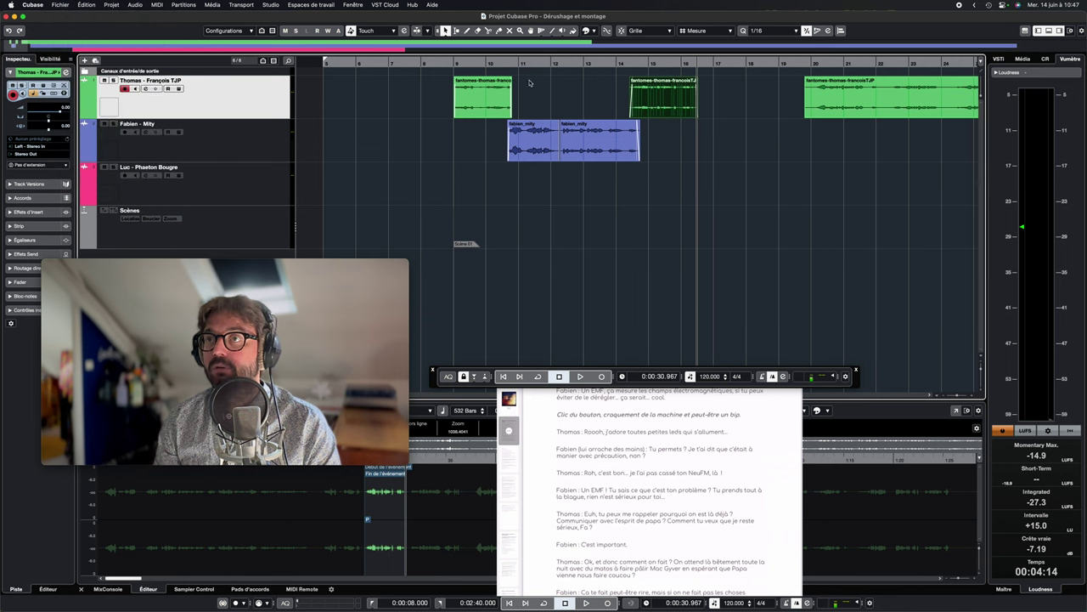
Play the assembled dialogue from bar 9 through the end of the second green clip.
{"action": "left_click", "coordinate": [454, 64]}
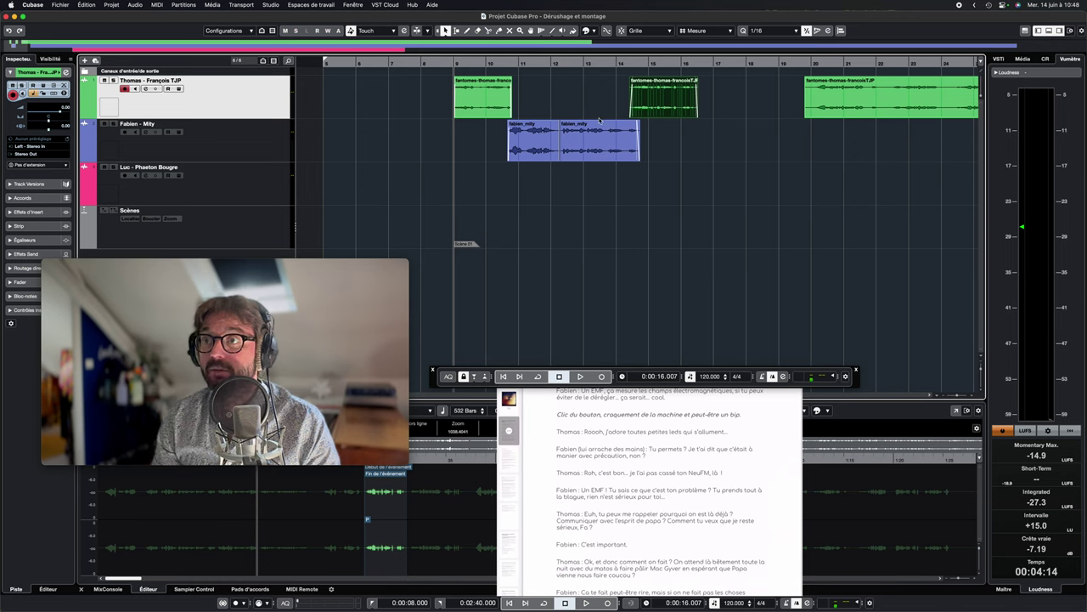
{"action": "key", "text": "space"}
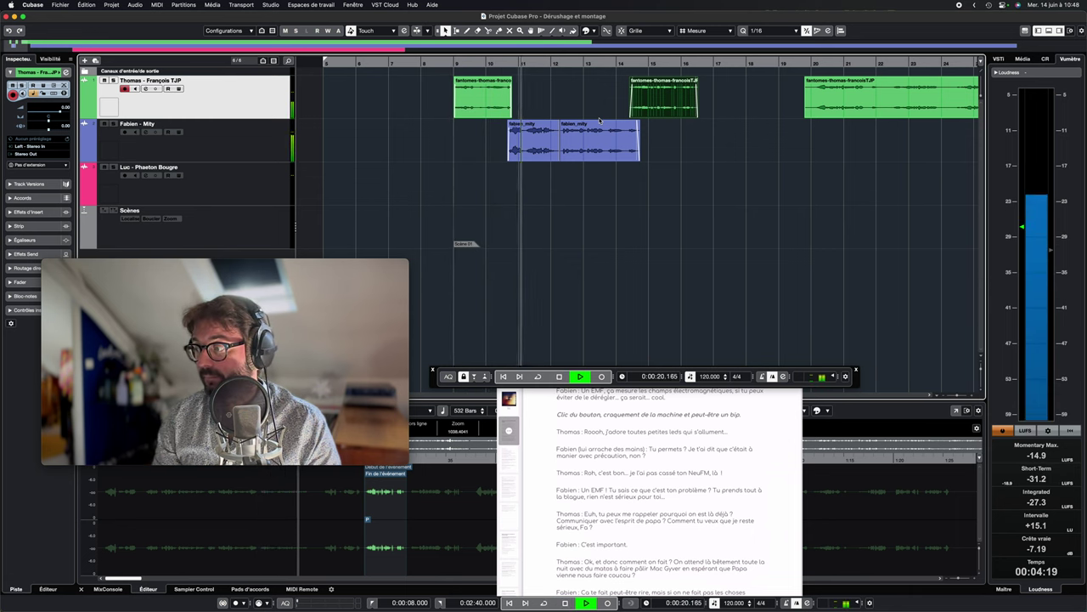
{"action": "scroll", "coordinate": [667, 136], "scroll_direction": "right", "scroll_amount": 5}
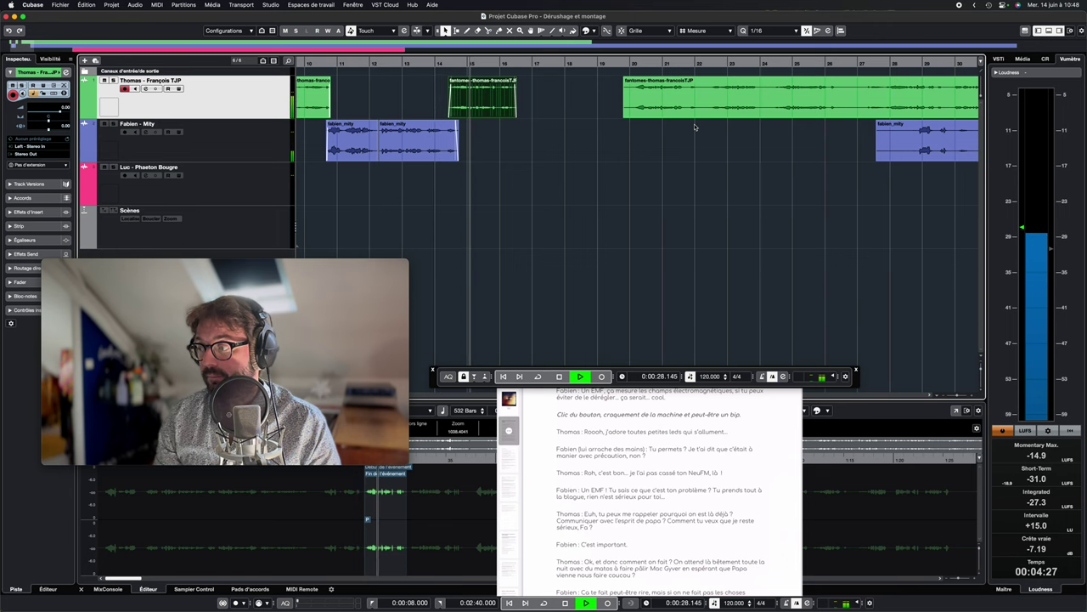
{"action": "left_click", "coordinate": [657, 99]}
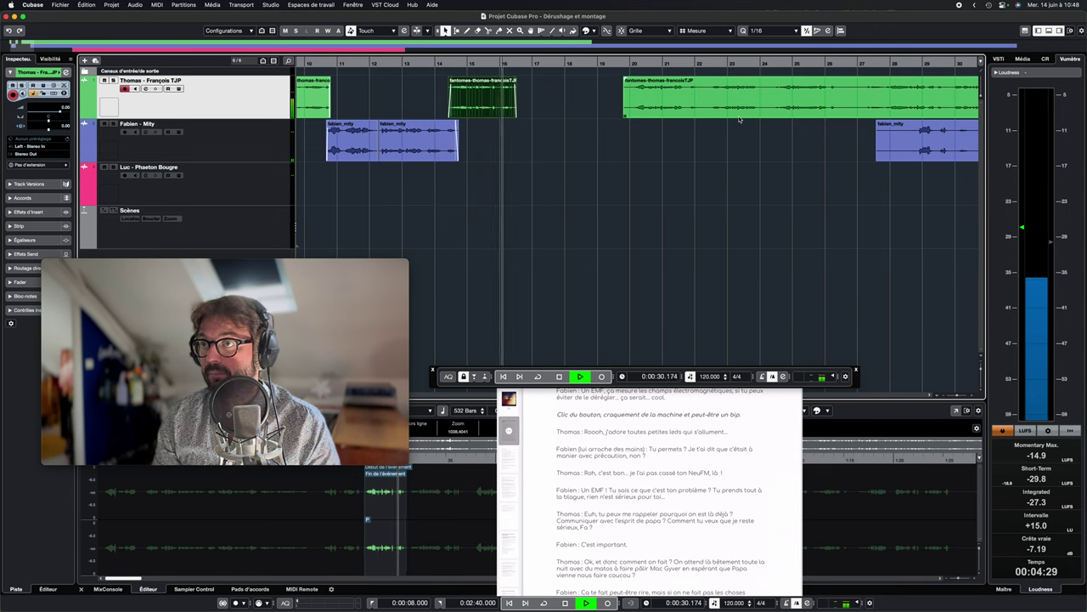
{"action": "key", "text": "space"}
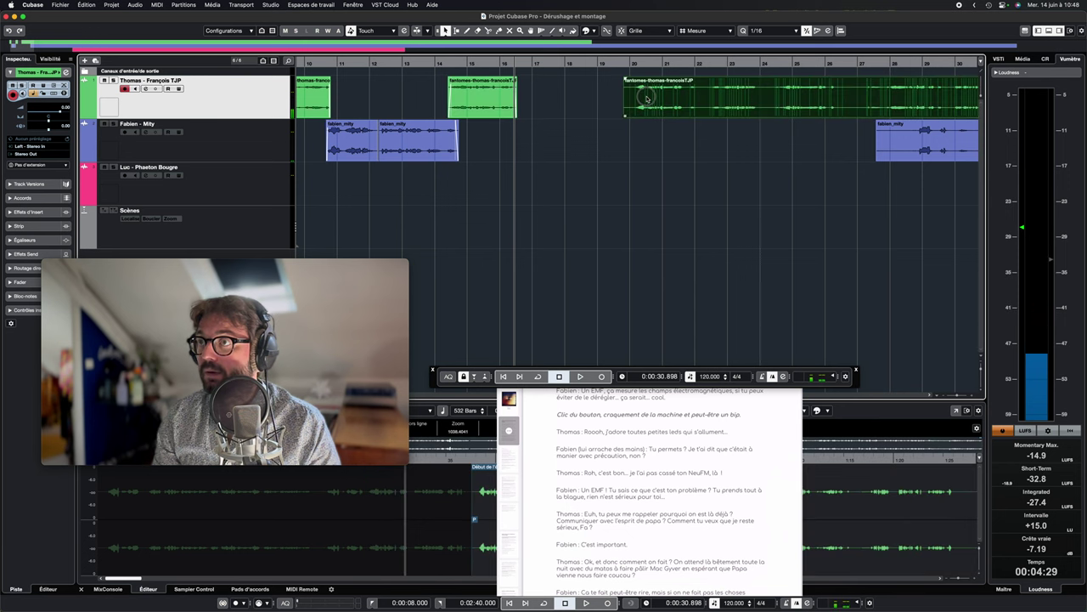
Move the remaining green recording to about bar 23 and the long blue recording to about bar 16, and audition the blue recording.
{"action": "left_click_drag", "start_coordinate": [647, 100], "coordinate": [751, 100]}
{"action": "left_click_drag", "start_coordinate": [889, 150], "coordinate": [545, 139]}
{"action": "key", "text": "space"}
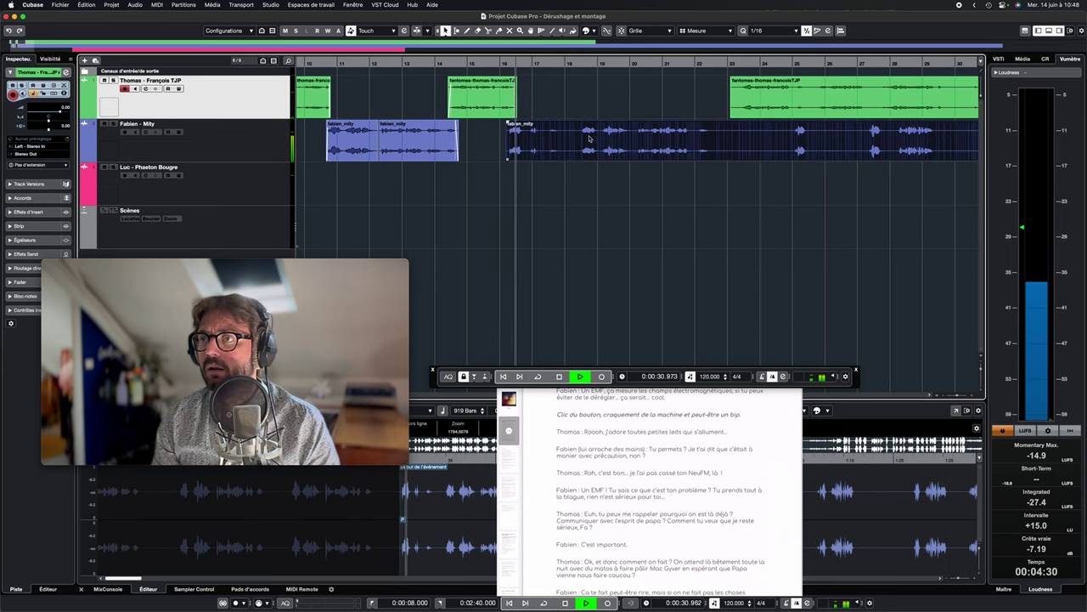
{"action": "left_click", "coordinate": [578, 65]}
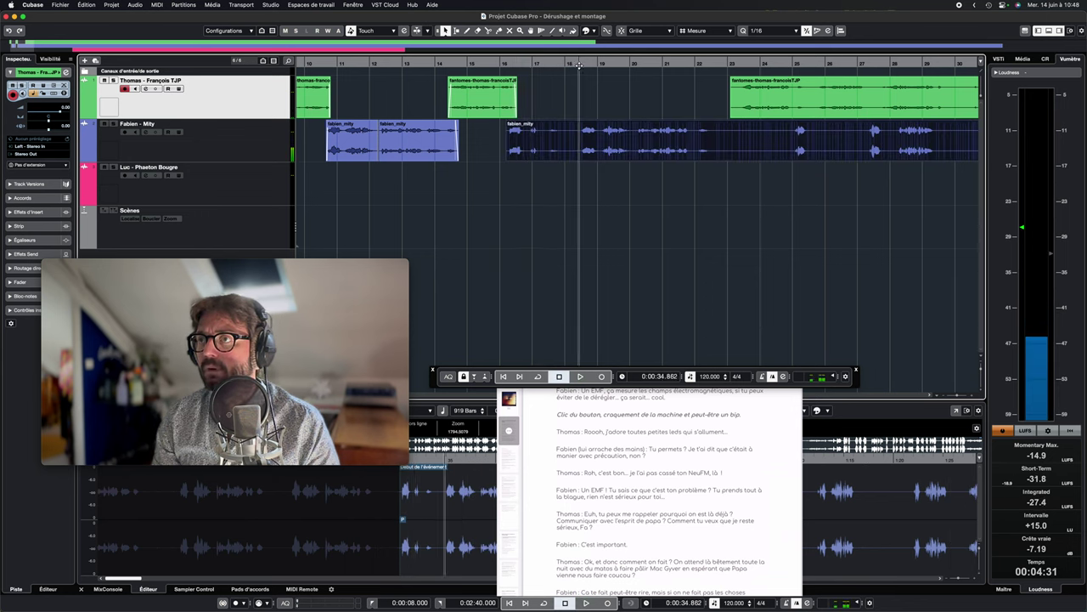
Trim the start of the long blue recording so a new take begins at about bar 16, and audition it.
{"action": "key", "text": "space"}
{"action": "mouse_move", "coordinate": [507, 159]}
{"action": "left_mouse_down"}
{"action": "mouse_move", "coordinate": [619, 170]}
{"action": "mouse_move", "coordinate": [869, 156]}
{"action": "mouse_move", "coordinate": [502, 154]}
{"action": "left_mouse_up"}
{"action": "left_click", "coordinate": [500, 65]}
{"action": "key", "text": "space"}
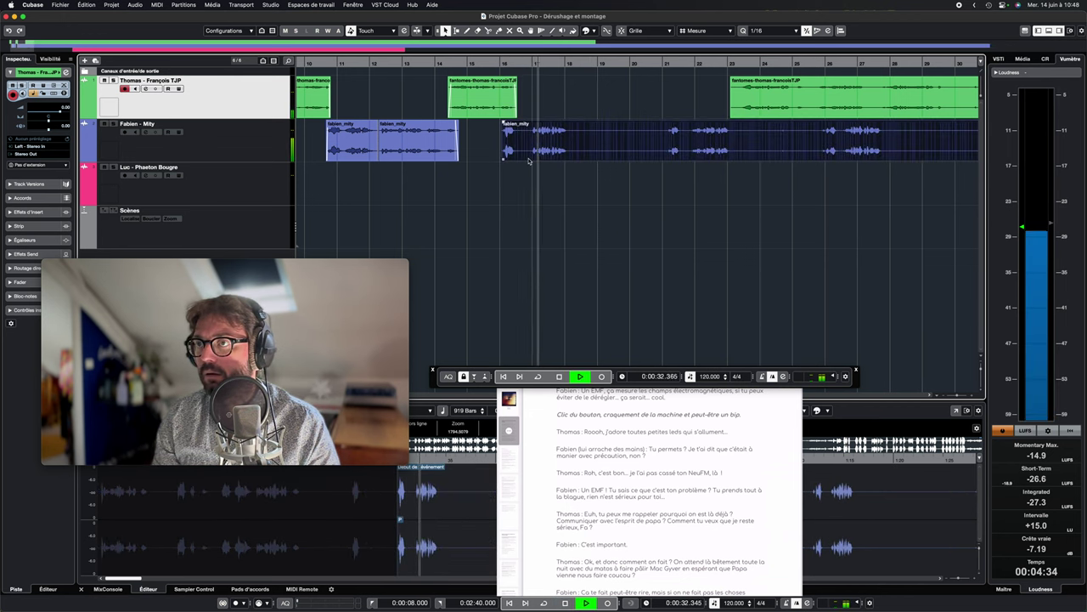
Skip ahead to the blue takes near bar 21 and move the remaining green recording to about bar 29.
{"action": "left_click", "coordinate": [668, 63]}
{"action": "left_click", "coordinate": [740, 93]}
{"action": "key", "text": "Delete"}
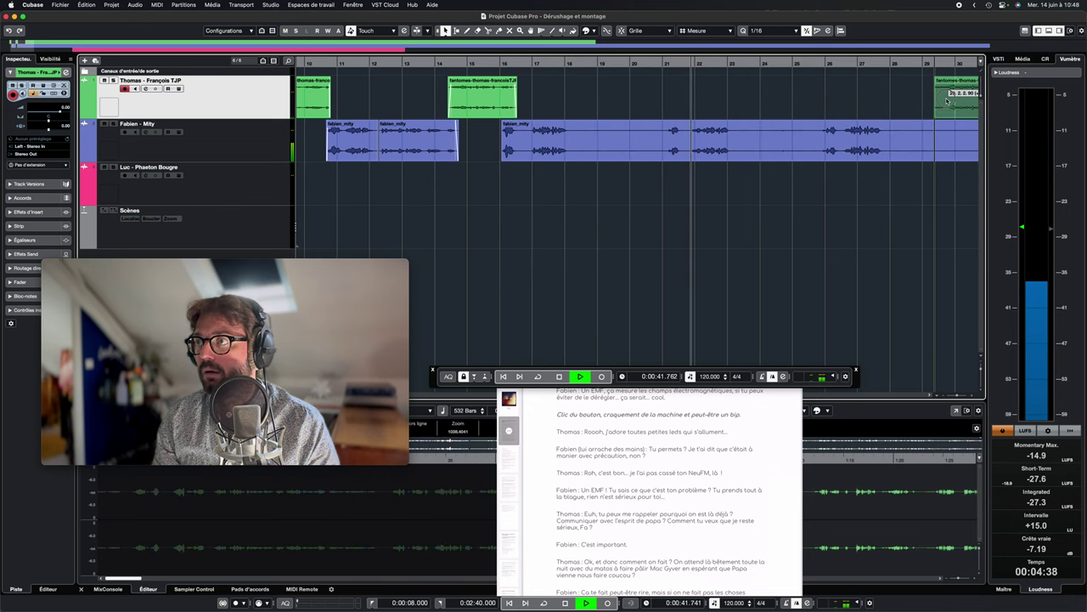
Trim the start of the long blue recording to about bar 26 and split it at about bar 28.
{"action": "left_click", "coordinate": [823, 64]}
{"action": "left_click_drag", "start_coordinate": [512, 161], "coordinate": [818, 165]}
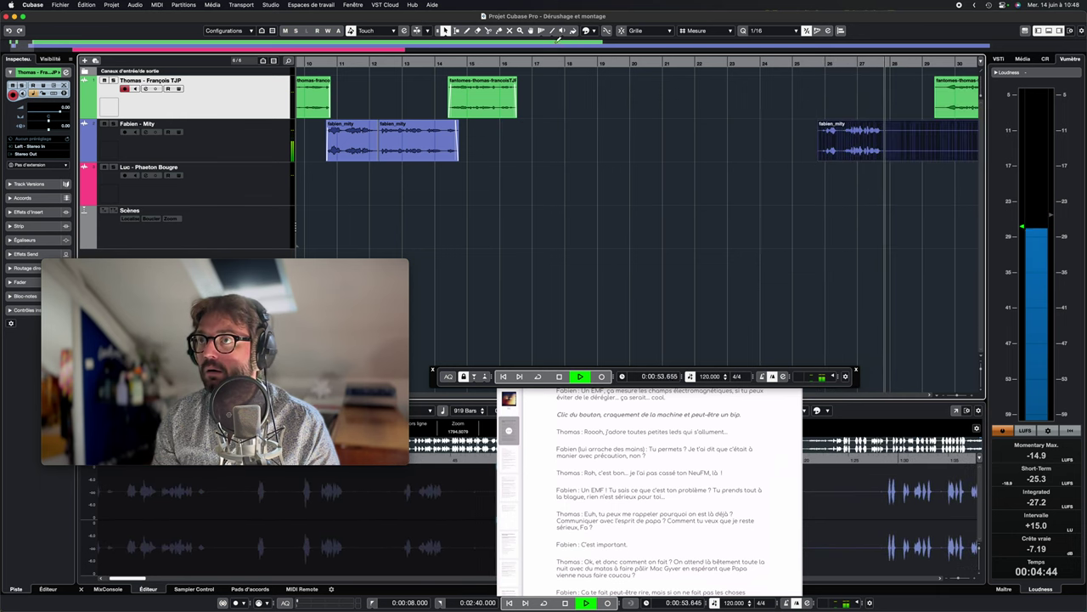
{"action": "key", "text": "space"}
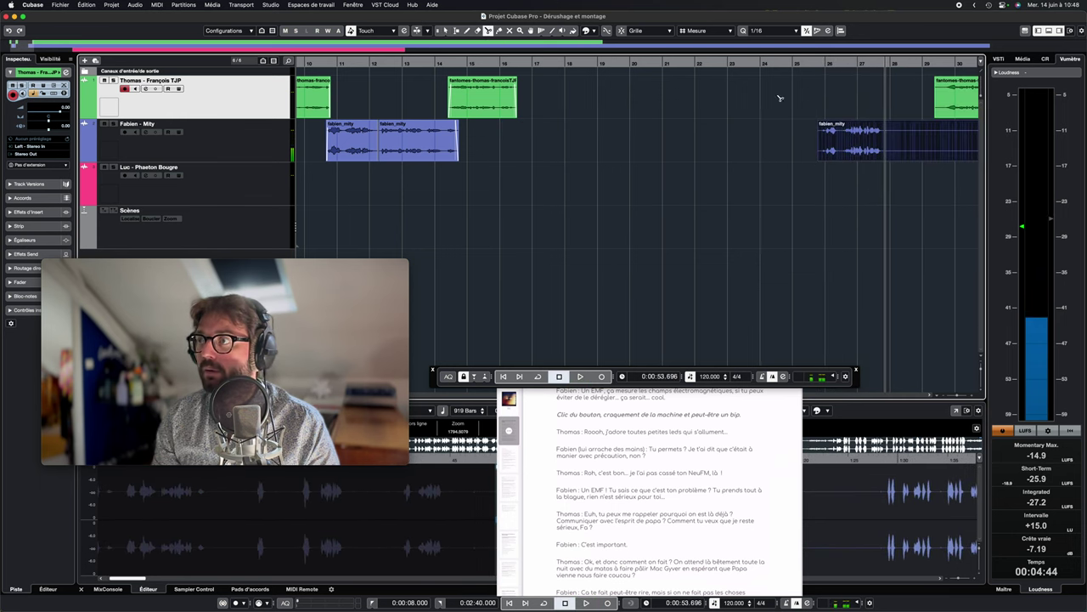
{"action": "left_click", "coordinate": [886, 140]}
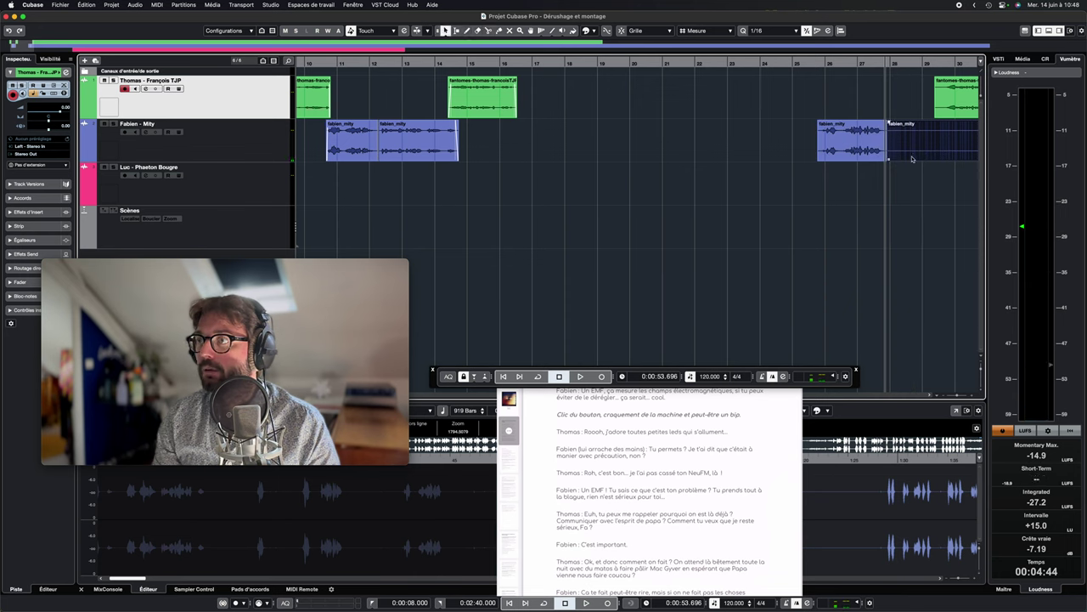
Move the isolated blue take to about bar 16, add a short fade-in, and play it.
{"action": "left_click_drag", "start_coordinate": [860, 146], "coordinate": [503, 145]}
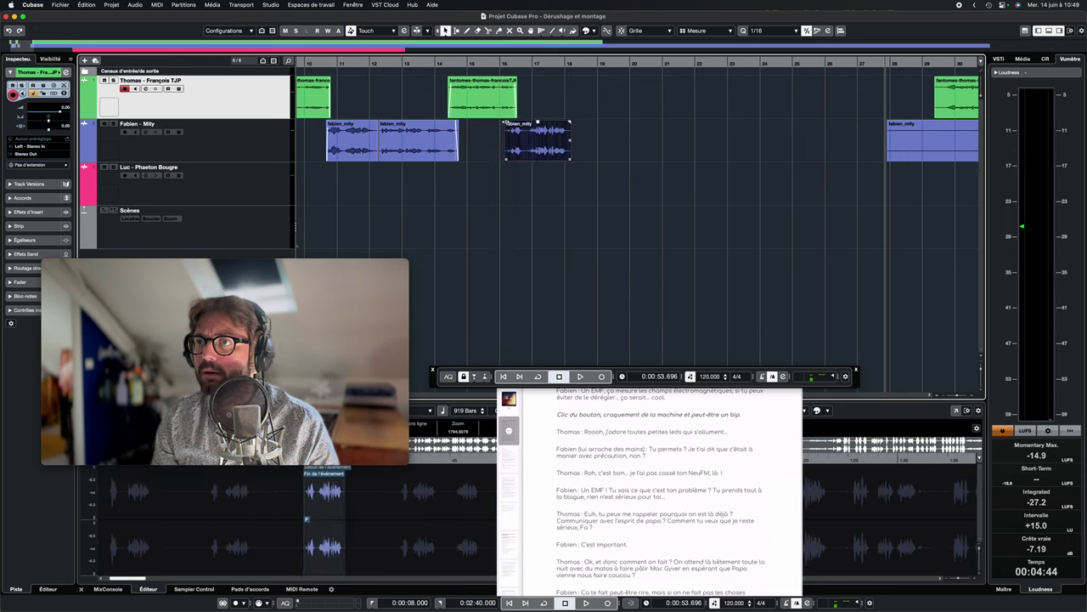
{"action": "left_click", "coordinate": [513, 82]}
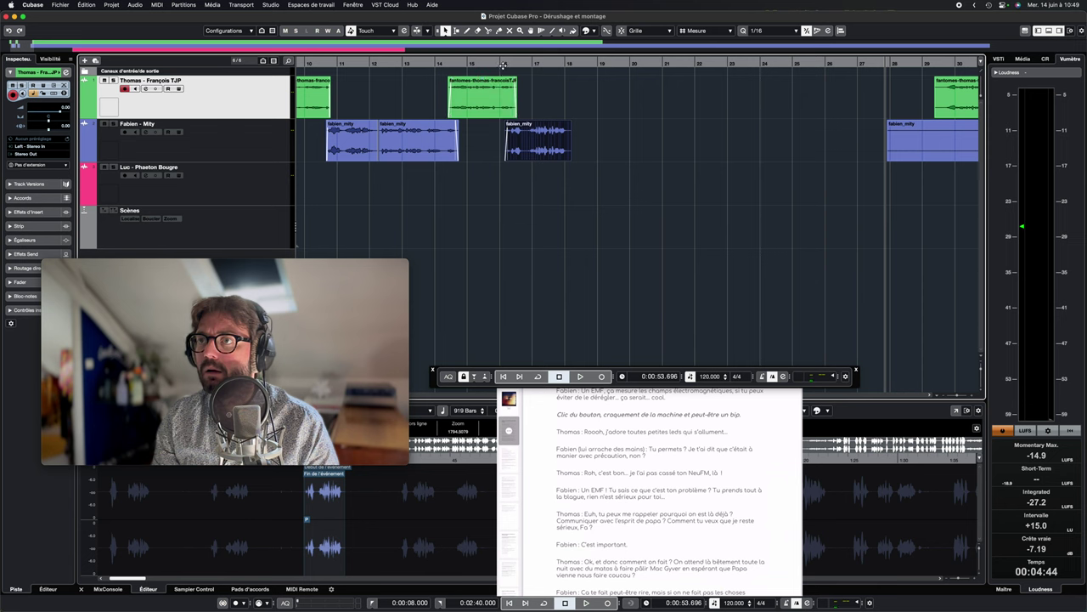
{"action": "double_click", "coordinate": [503, 65]}
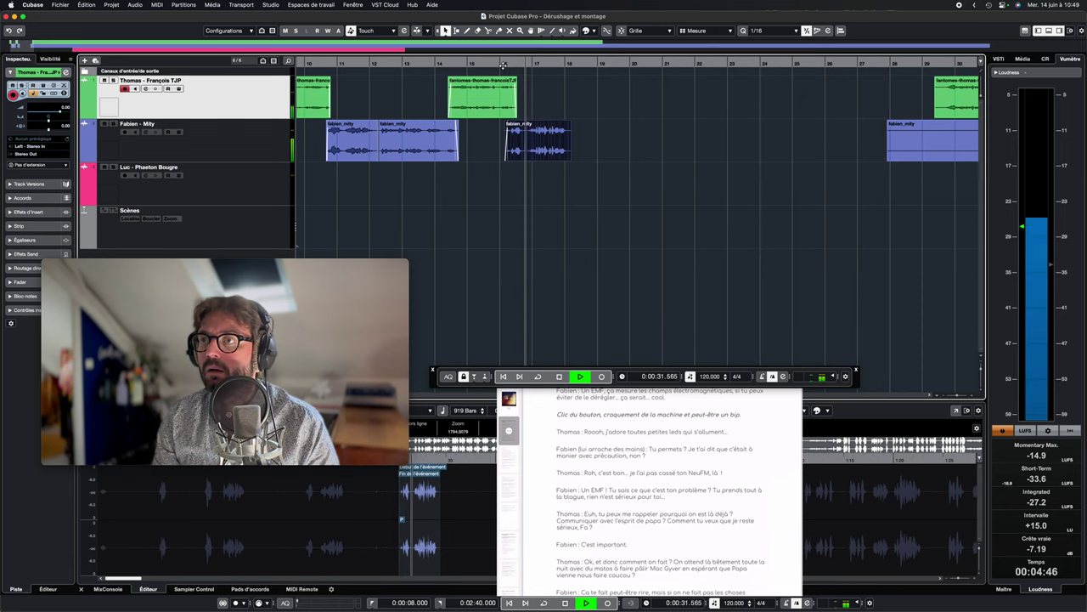
Nudge the short blue take slightly later, trim its end and add a short fade-out.
{"action": "key", "text": "space"}
{"action": "left_click_drag", "start_coordinate": [521, 148], "coordinate": [526, 149]}
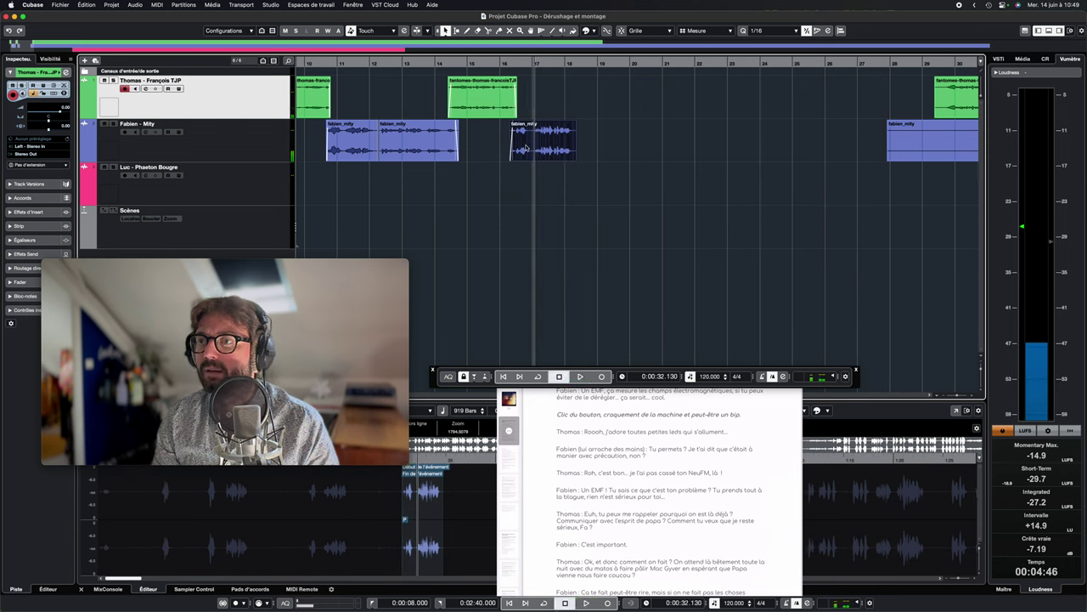
{"action": "key", "text": "space"}
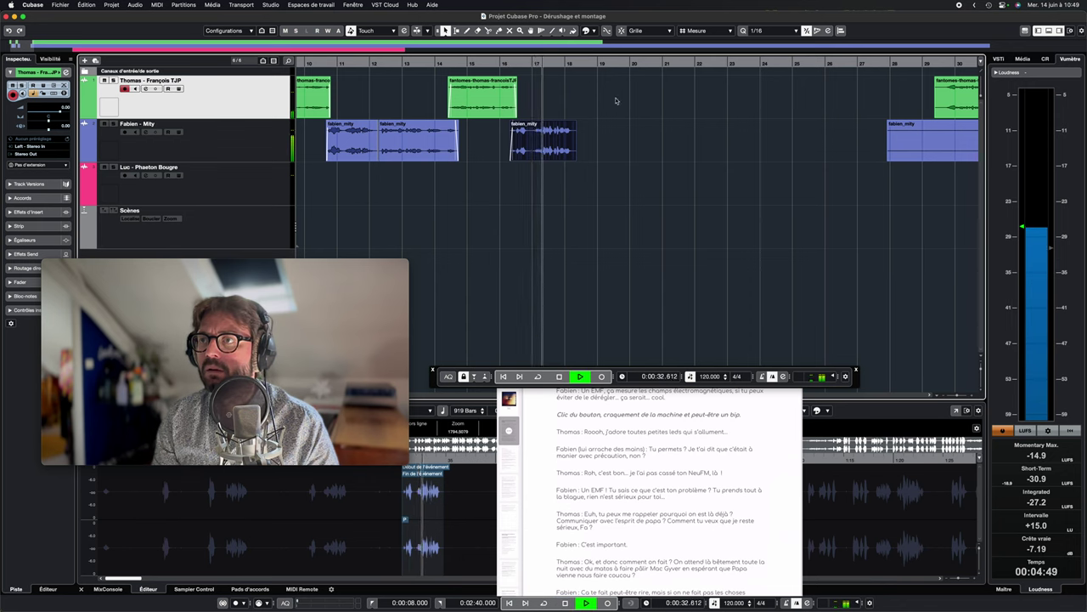
{"action": "left_click_drag", "start_coordinate": [576, 157], "coordinate": [573, 157]}
{"action": "key", "text": "space"}
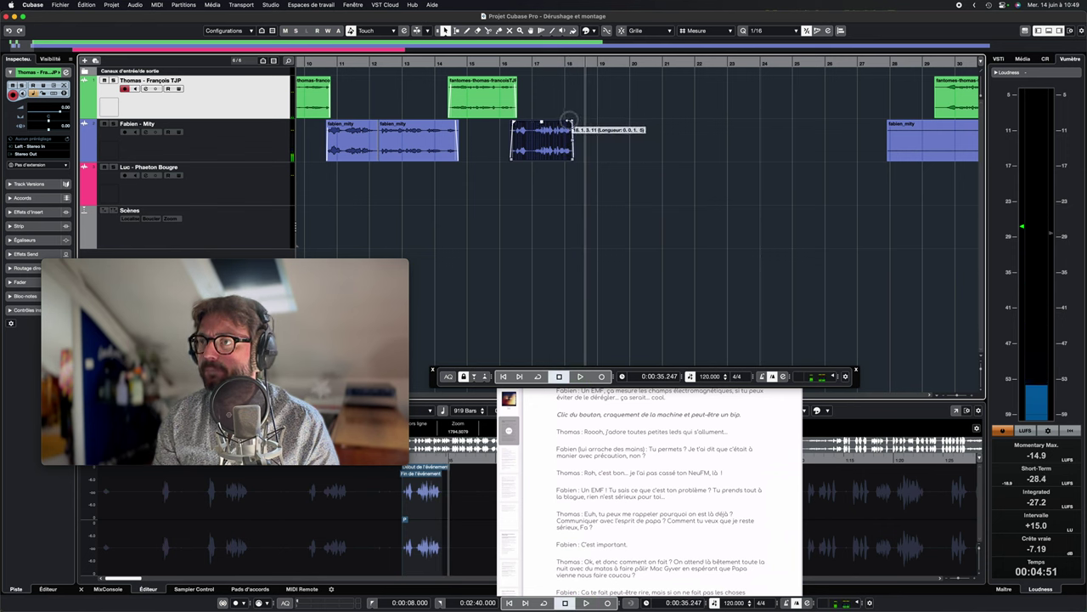
Move the remaining green recording back after the blue take and trim its start to about bar 18 while auditioning.
{"action": "scroll", "coordinate": [661, 493], "scroll_direction": "down", "scroll_amount": 3}
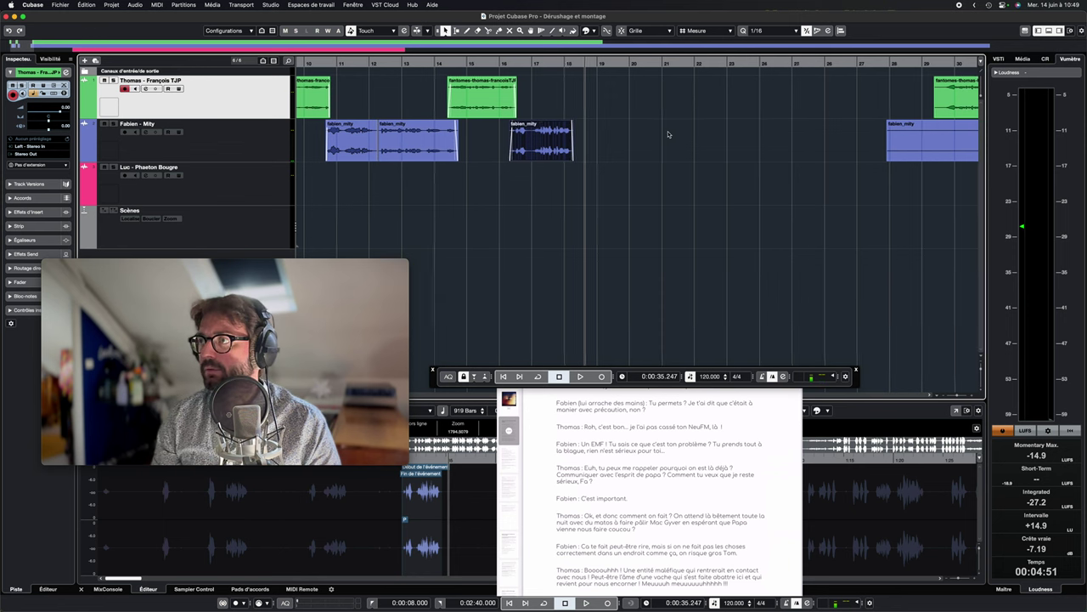
{"action": "scroll", "coordinate": [765, 170], "scroll_direction": "right", "scroll_amount": 5}
{"action": "left_click_drag", "start_coordinate": [812, 97], "coordinate": [439, 109]}
{"action": "left_click", "coordinate": [420, 64]}
{"action": "key", "text": "space"}
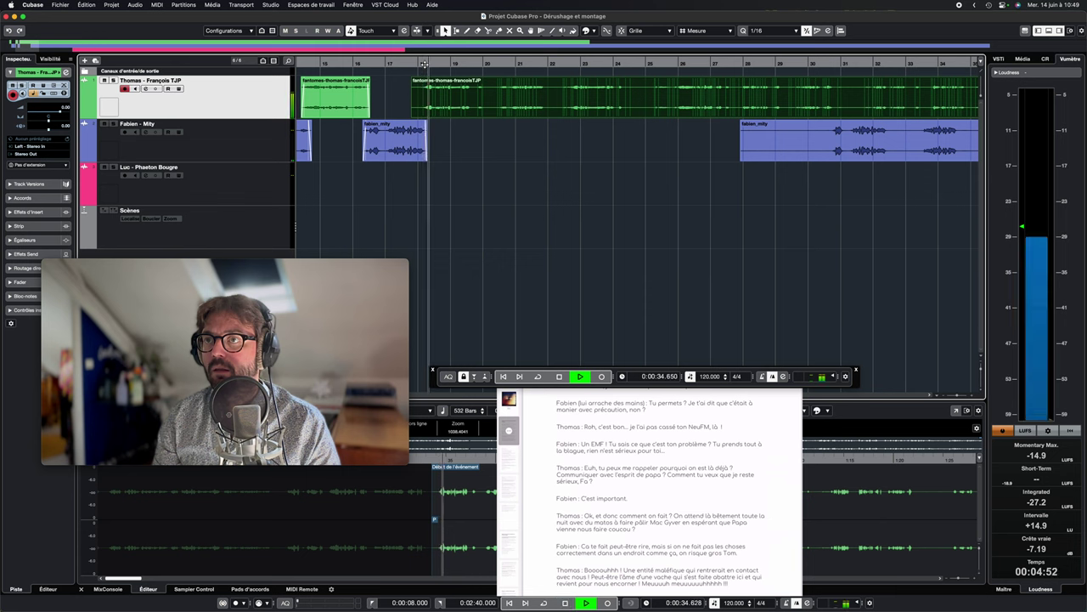
{"action": "left_click_drag", "start_coordinate": [411, 113], "coordinate": [420, 113]}
Split the green recording into three takes just after bars 20 and 22 and just before bar 25, trimming the remainder's start to about bar 25.
{"action": "left_click", "coordinate": [490, 30]}
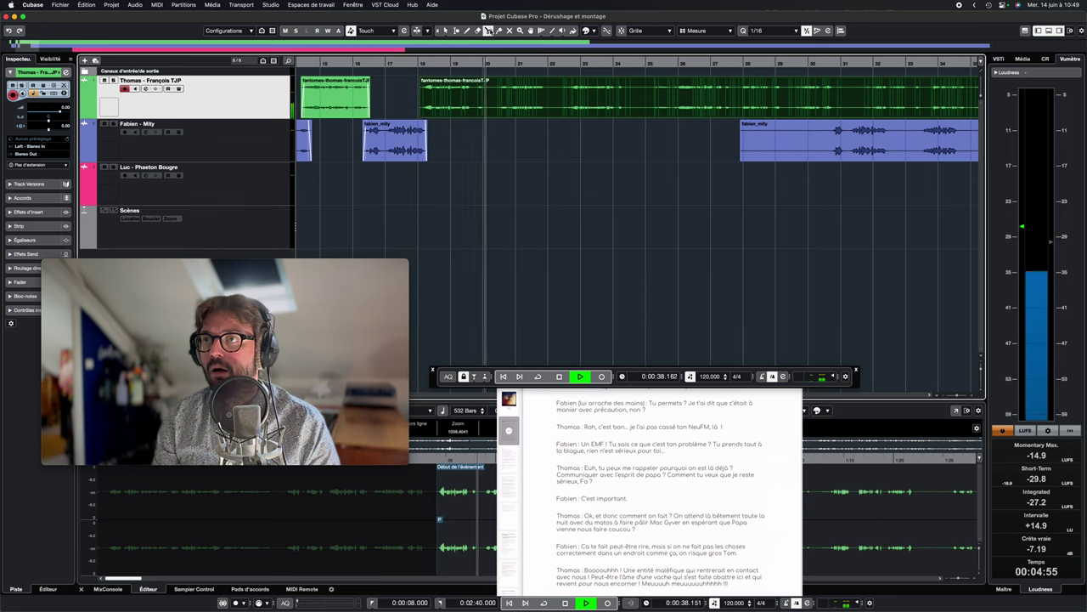
{"action": "left_click", "coordinate": [489, 109]}
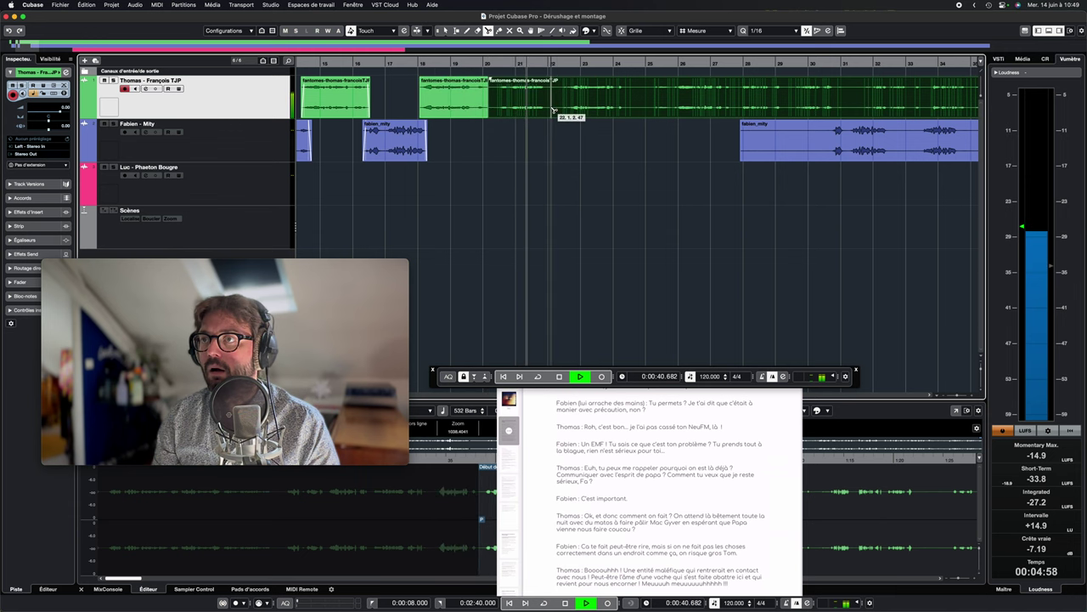
{"action": "left_click", "coordinate": [555, 110]}
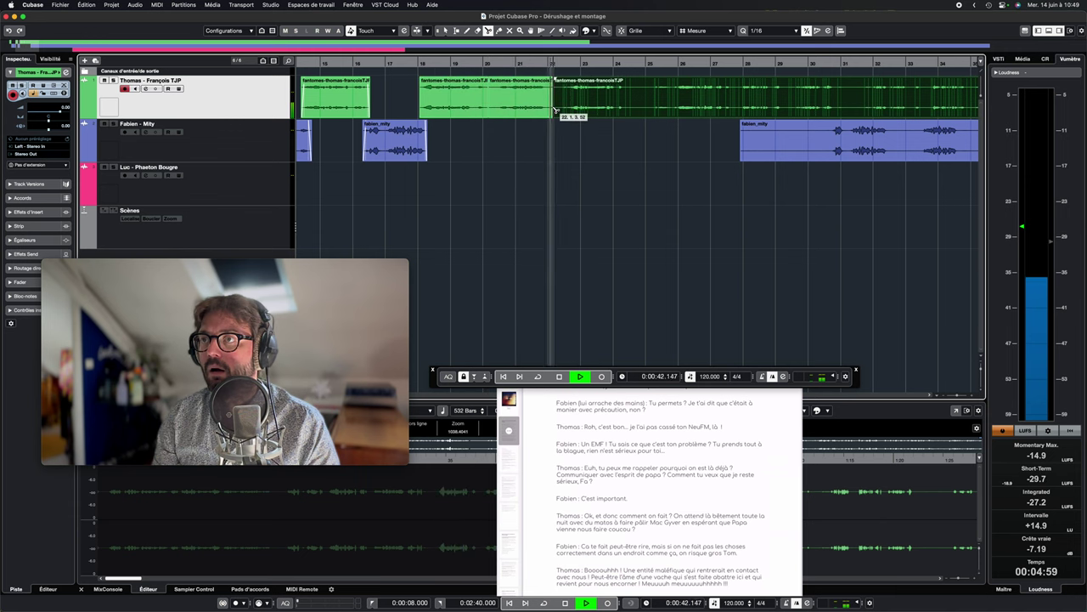
{"action": "left_click", "coordinate": [638, 111]}
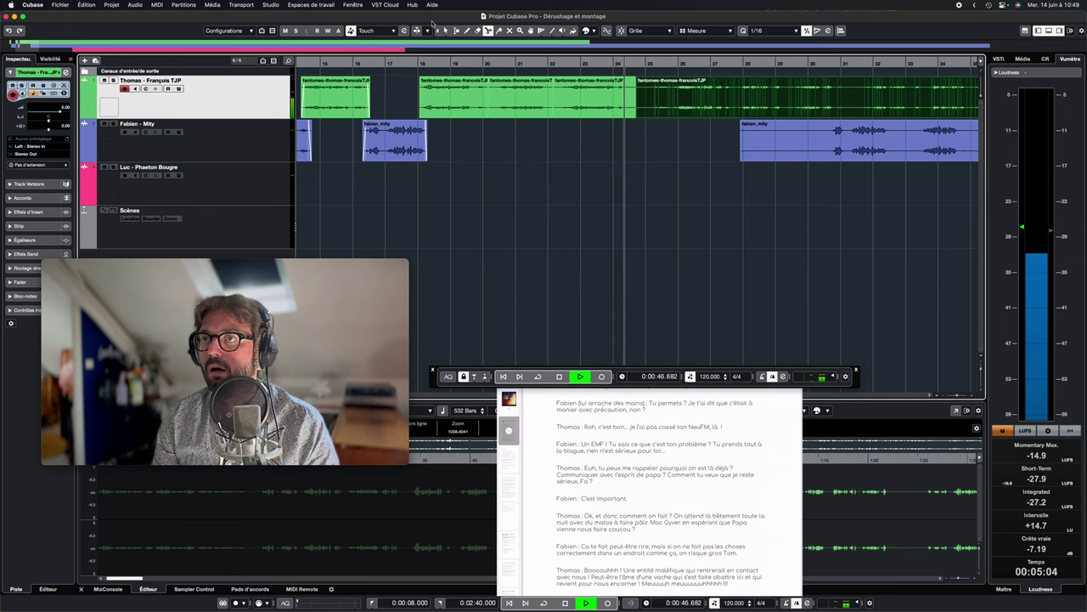
{"action": "left_click", "coordinate": [445, 31]}
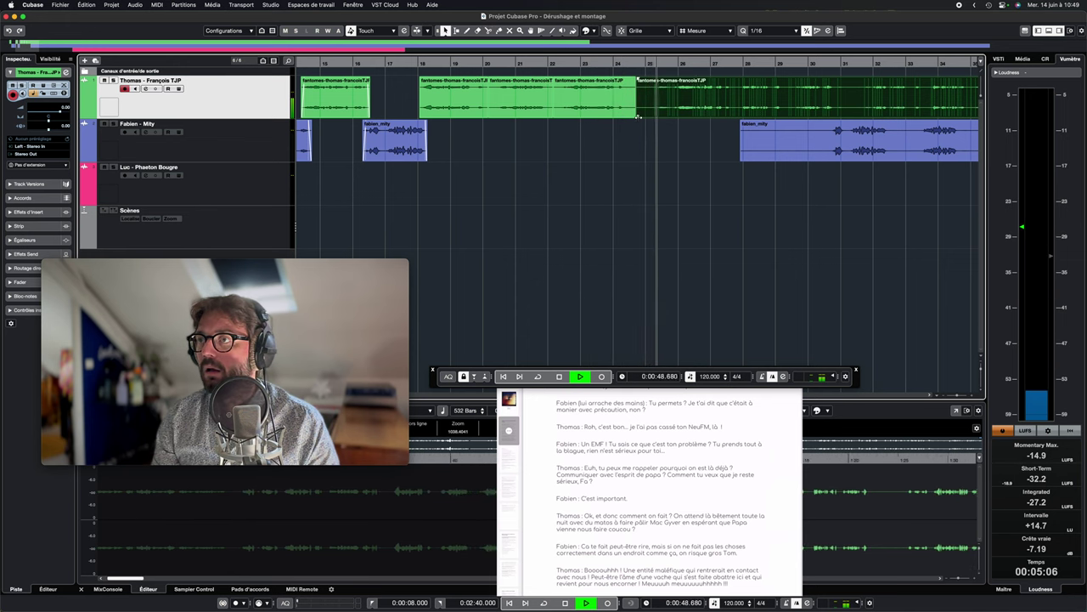
{"action": "left_click_drag", "start_coordinate": [638, 116], "coordinate": [656, 115]}
{"action": "key", "text": "space"}
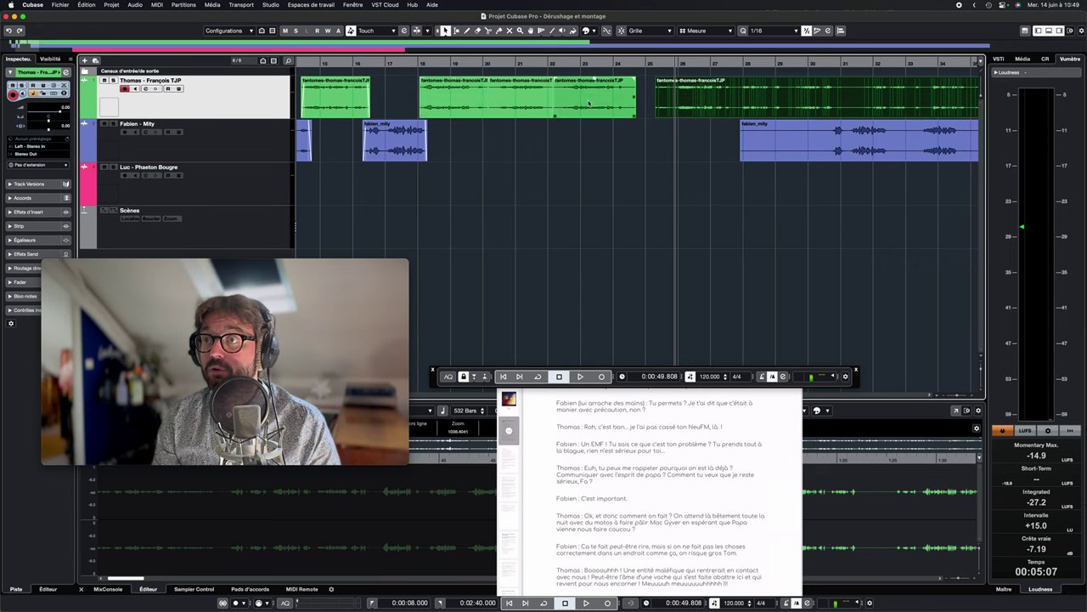
Audition and compare the three green takes between bars 18 and 25, starting from the end of the blue line.
{"action": "left_click", "coordinate": [420, 62]}
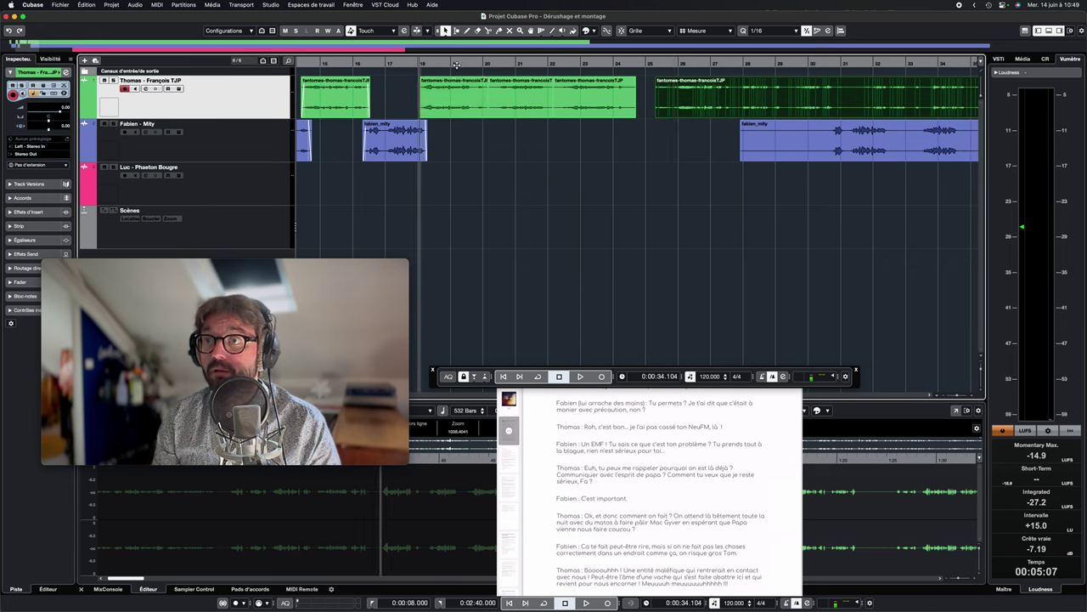
{"action": "left_click", "coordinate": [410, 62]}
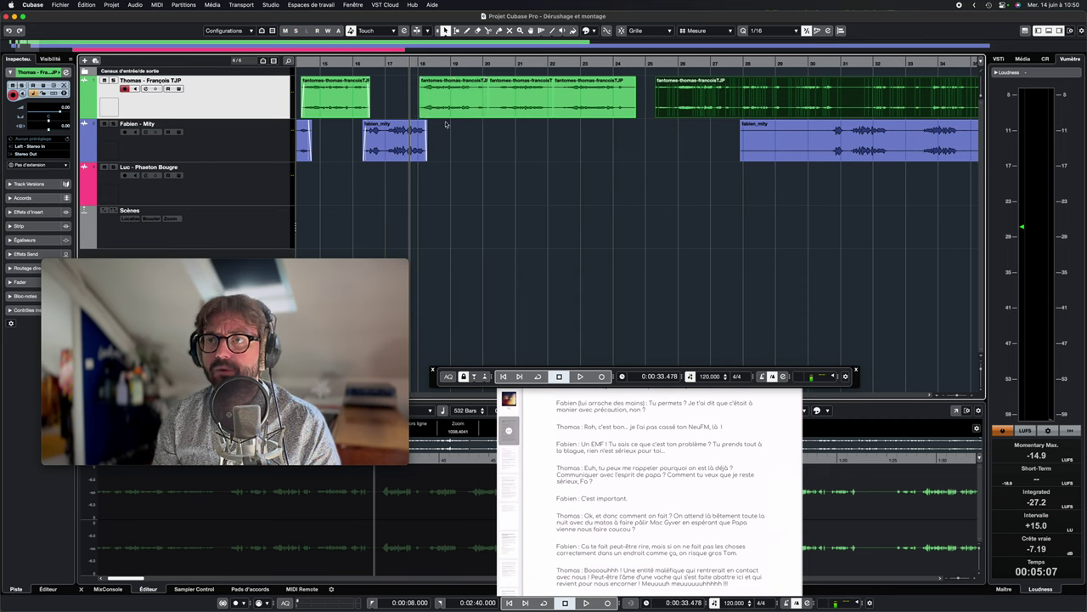
{"action": "key", "text": "space"}
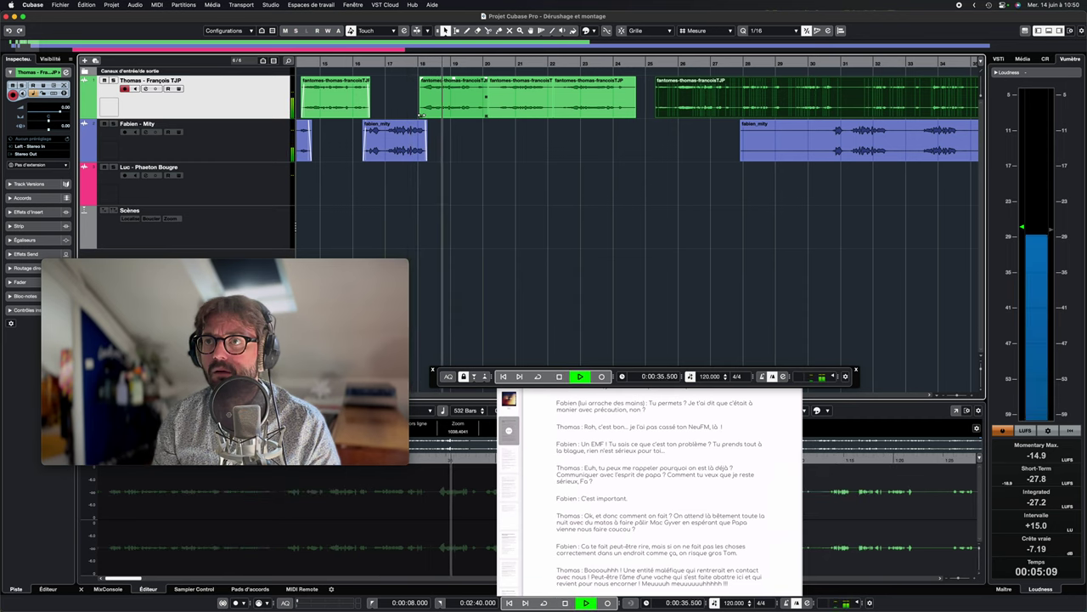
{"action": "left_click", "coordinate": [466, 114]}
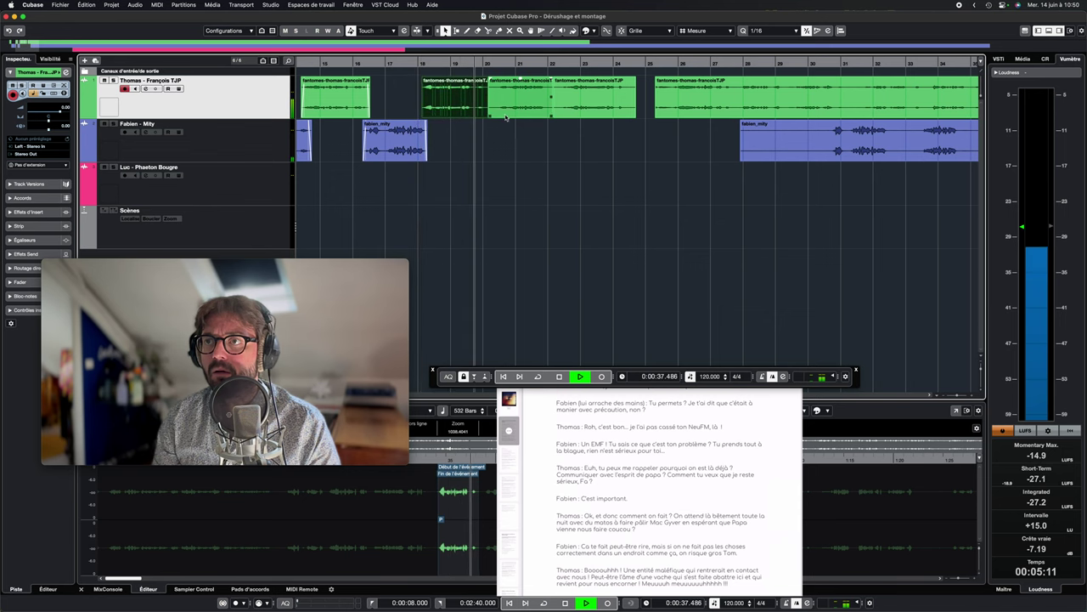
{"action": "key", "text": "space"}
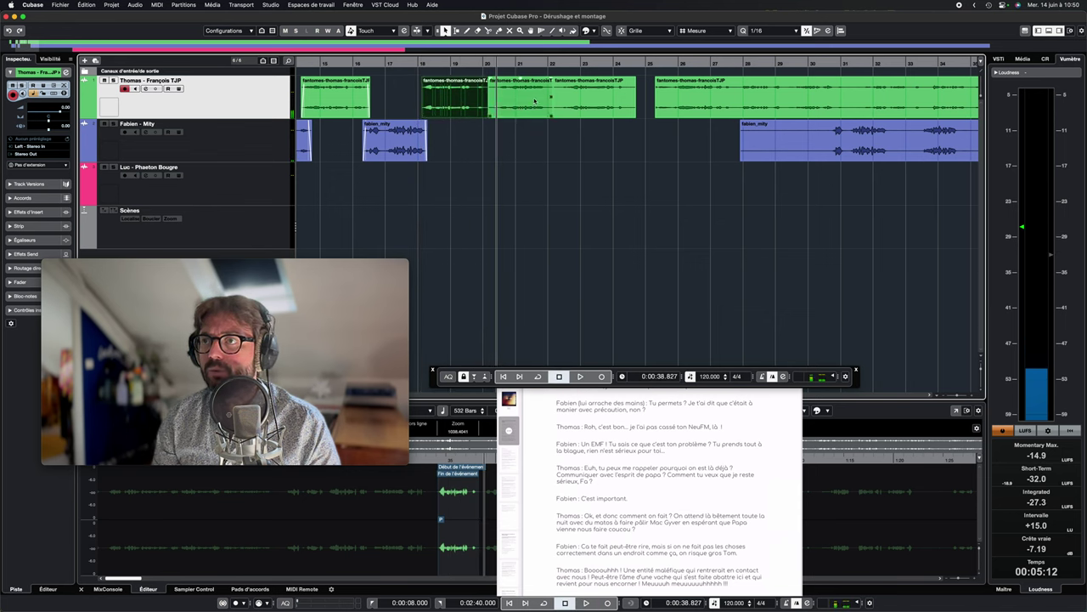
{"action": "key", "text": "space"}
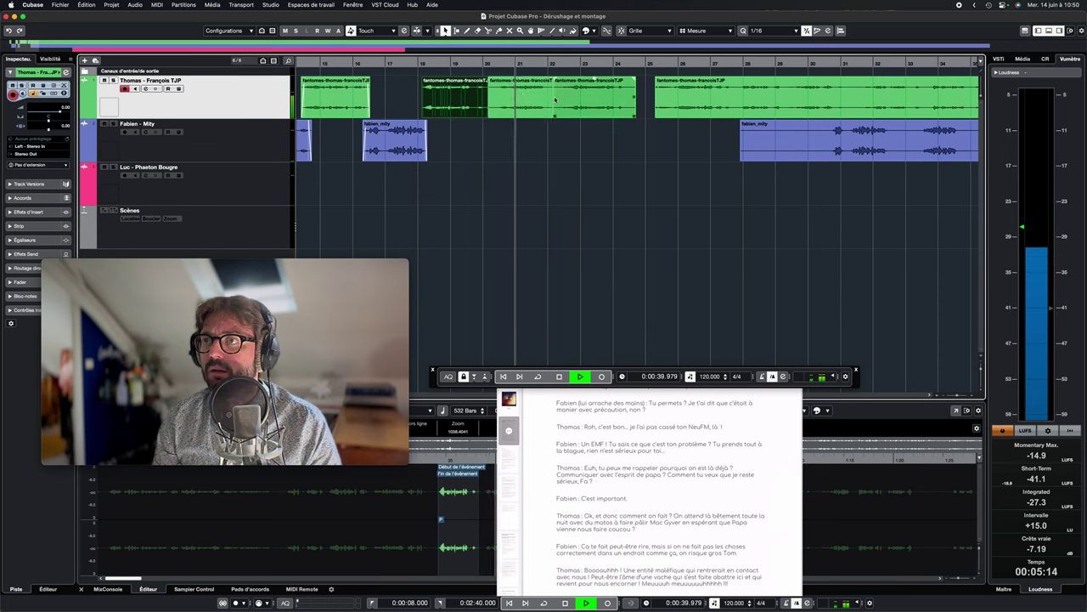
{"action": "left_click", "coordinate": [581, 100]}
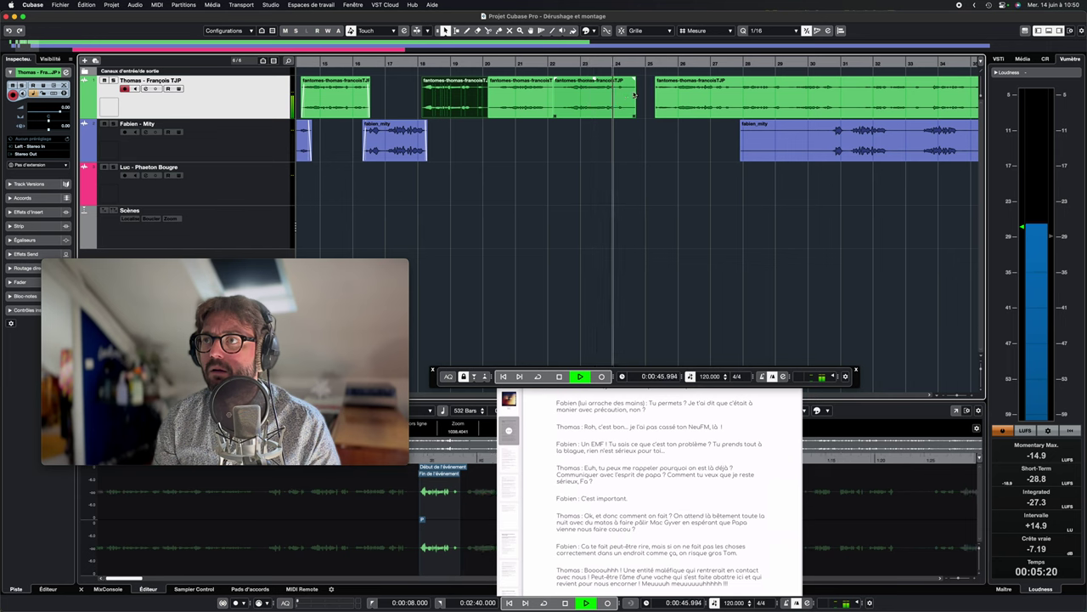
{"action": "key", "text": "space"}
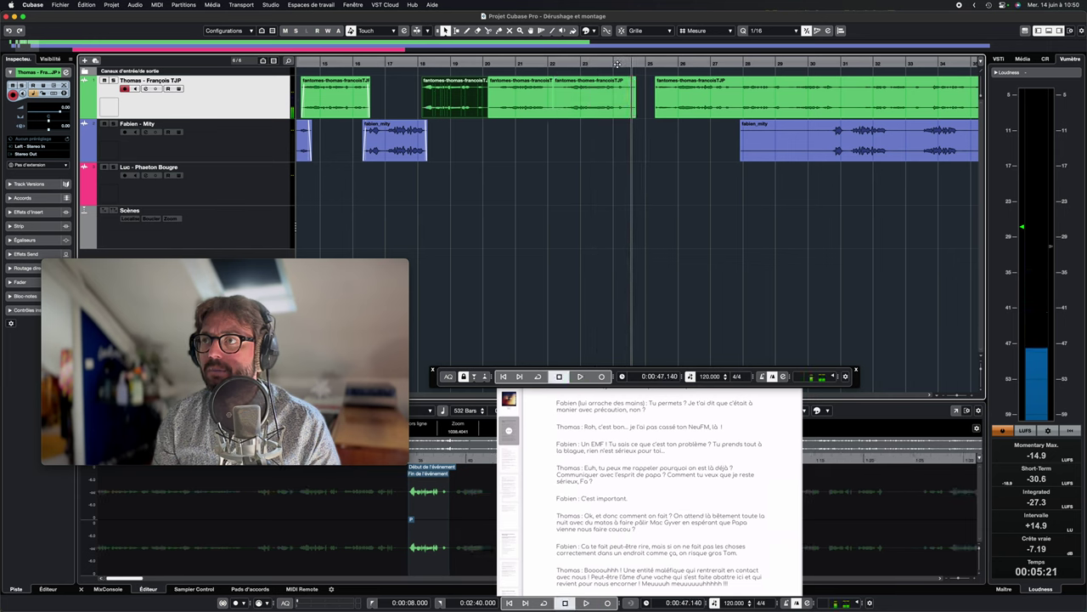
{"action": "left_click", "coordinate": [613, 63]}
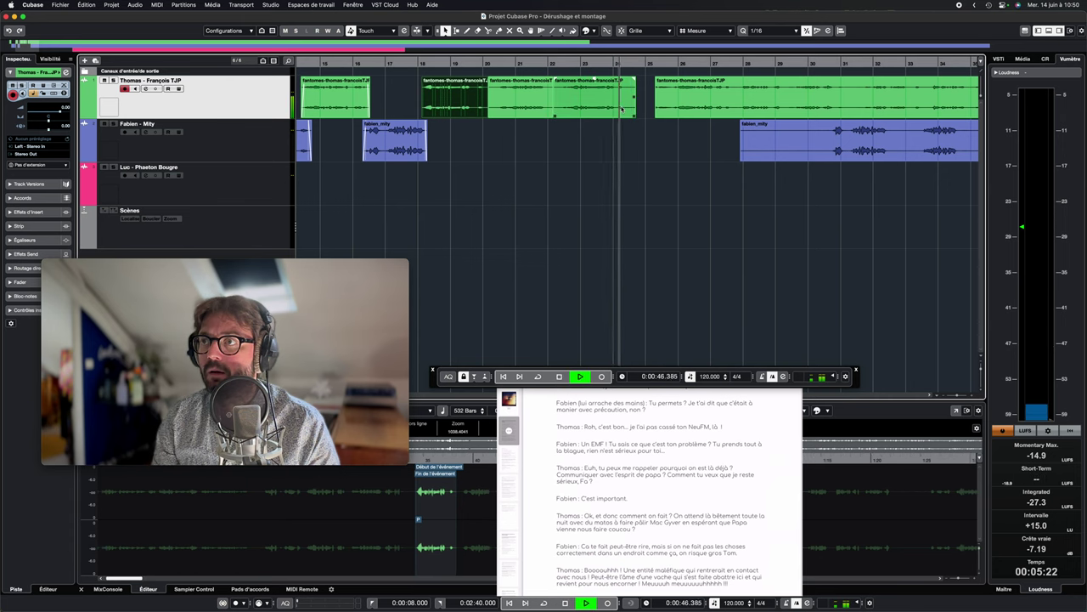
{"action": "key", "text": "space"}
Delete the third and first green takes and move the trimmed second take to about bar 18.
{"action": "left_click", "coordinate": [609, 106]}
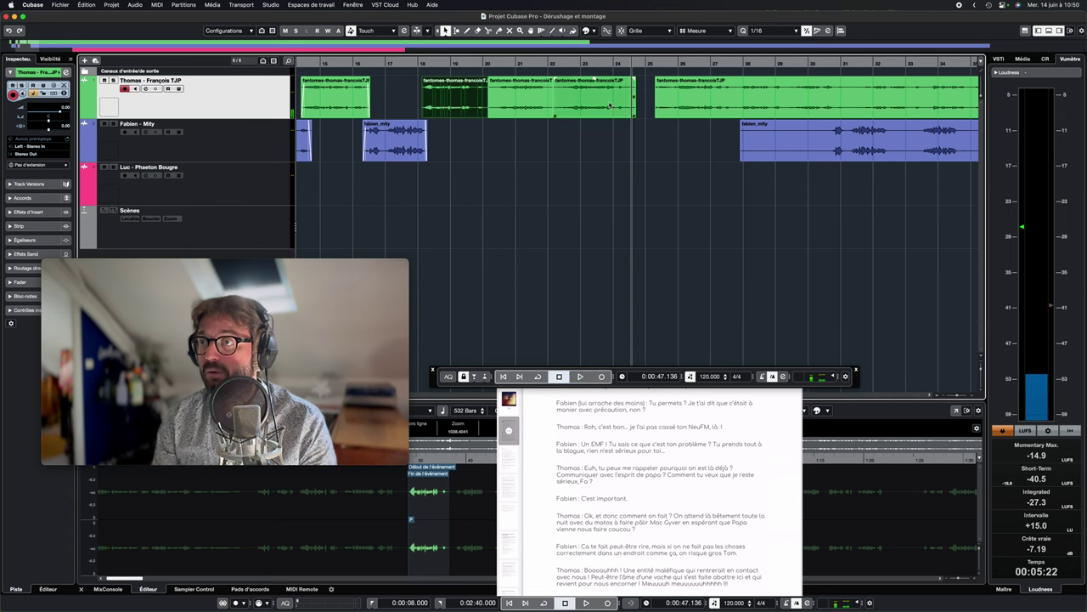
{"action": "key", "text": "Delete"}
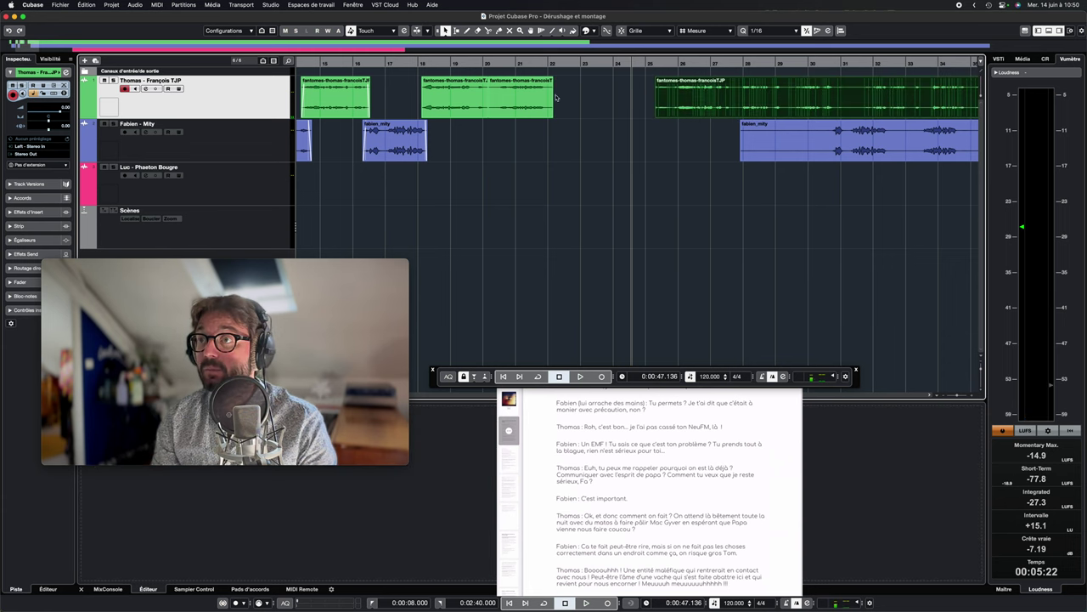
{"action": "left_click", "coordinate": [459, 97]}
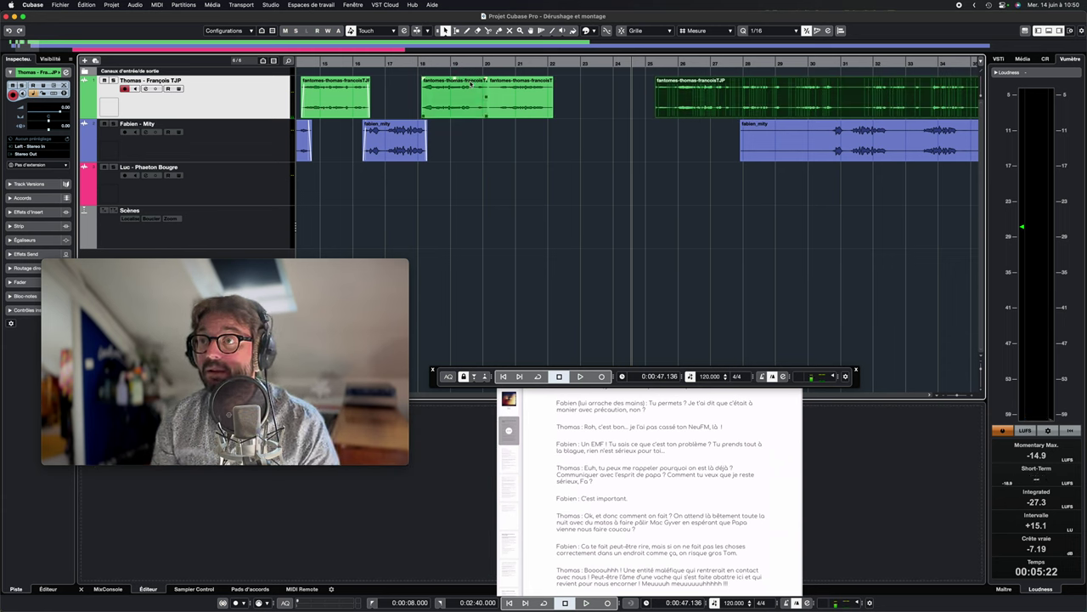
{"action": "key", "text": "Delete"}
{"action": "left_click_drag", "start_coordinate": [500, 102], "coordinate": [421, 114]}
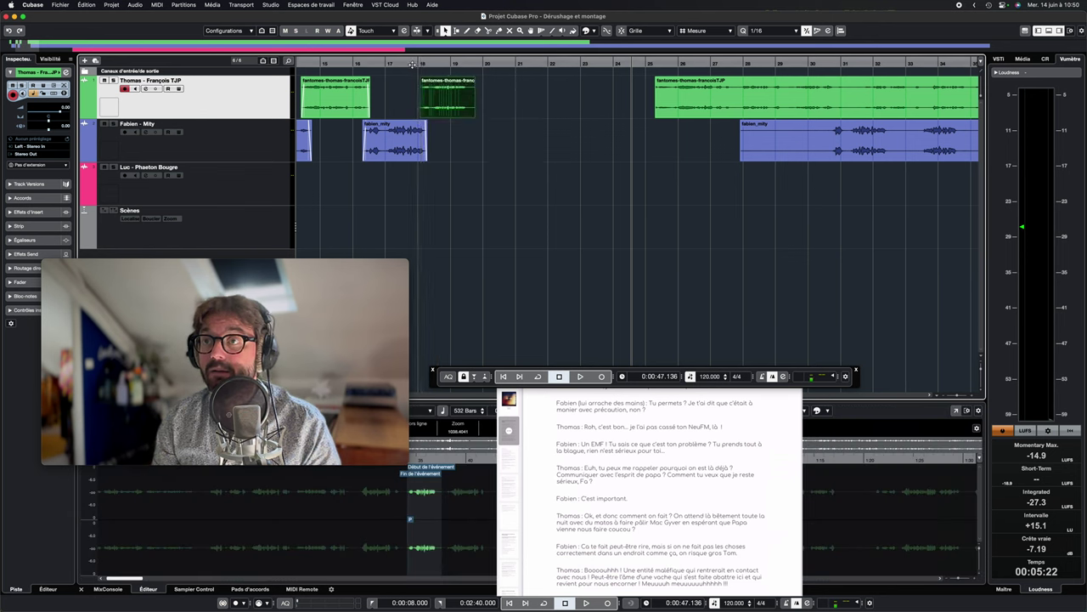
Play the kept green take after the blue line, trim its end slightly and add a short fade-in.
{"action": "left_click", "coordinate": [412, 64]}
{"action": "key", "text": "space"}
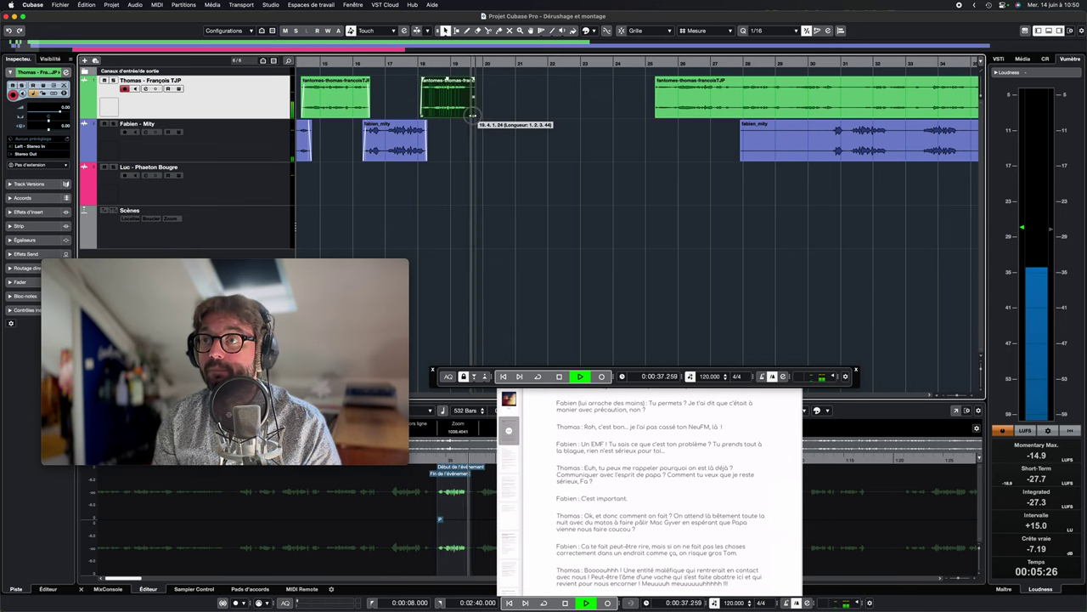
{"action": "key", "text": "space"}
{"action": "scroll", "coordinate": [544, 175], "scroll_direction": "left", "scroll_amount": 8}
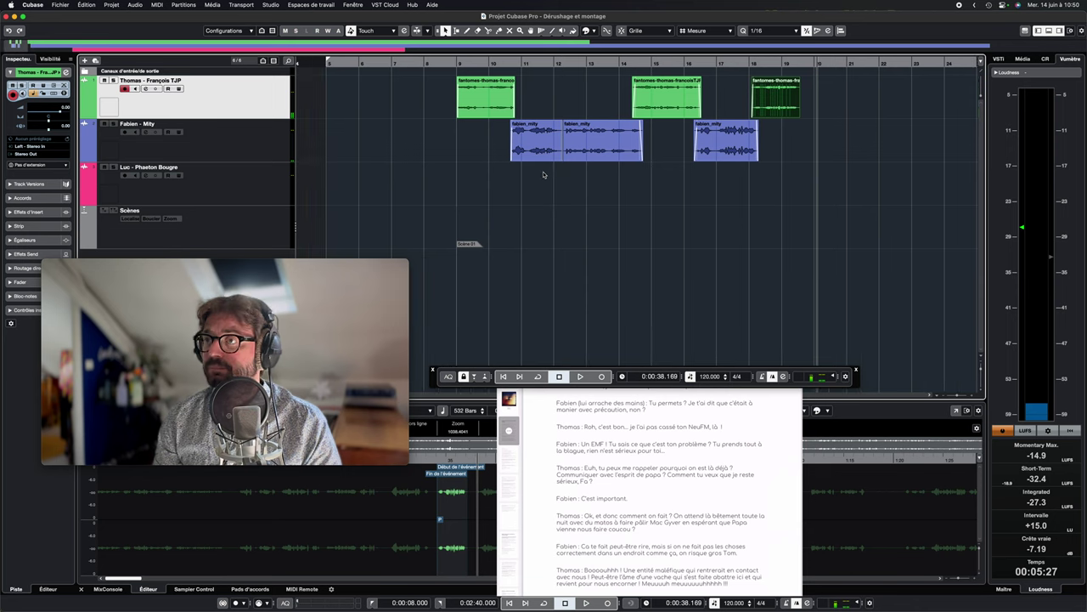
{"action": "scroll", "coordinate": [544, 175], "scroll_direction": "right", "scroll_amount": 2}
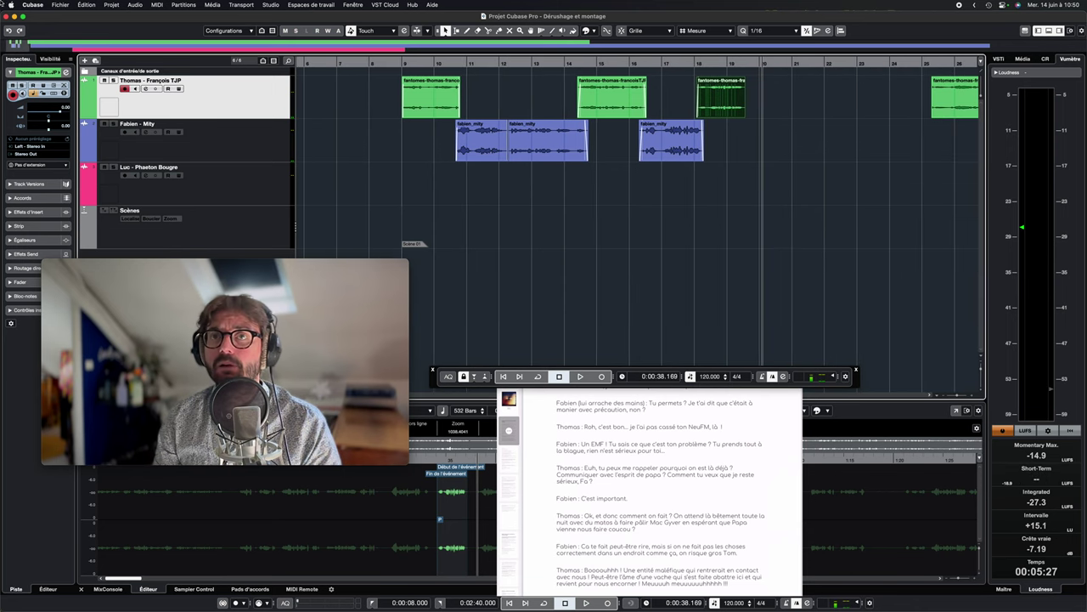
Move the remaining green recording to about bar 32 and the remaining blue recording to about bar 19.
{"action": "scroll", "coordinate": [552, 155], "scroll_direction": "right", "scroll_amount": 10}
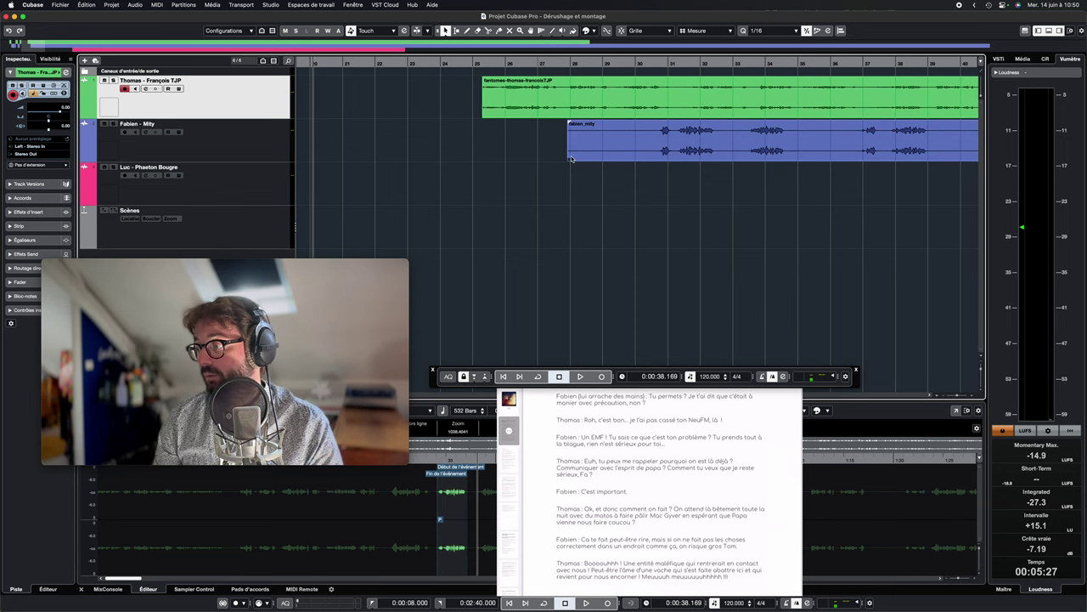
{"action": "scroll", "coordinate": [572, 124], "scroll_direction": "right", "scroll_amount": 2}
{"action": "left_click_drag", "start_coordinate": [578, 98], "coordinate": [771, 98]}
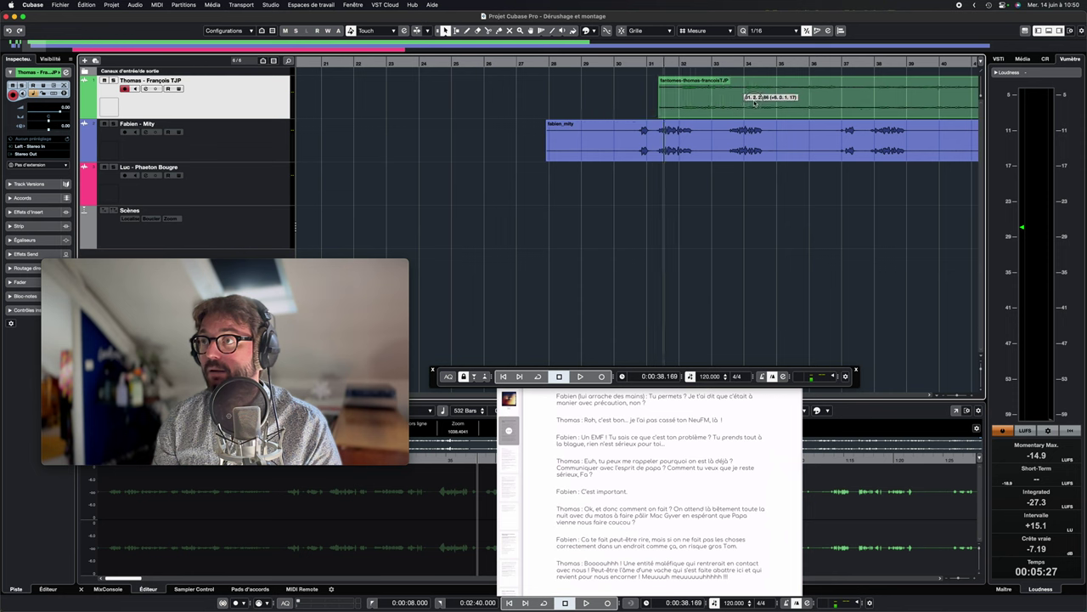
{"action": "scroll", "coordinate": [723, 150], "scroll_direction": "left", "scroll_amount": 4}
{"action": "left_click_drag", "start_coordinate": [723, 151], "coordinate": [476, 138]}
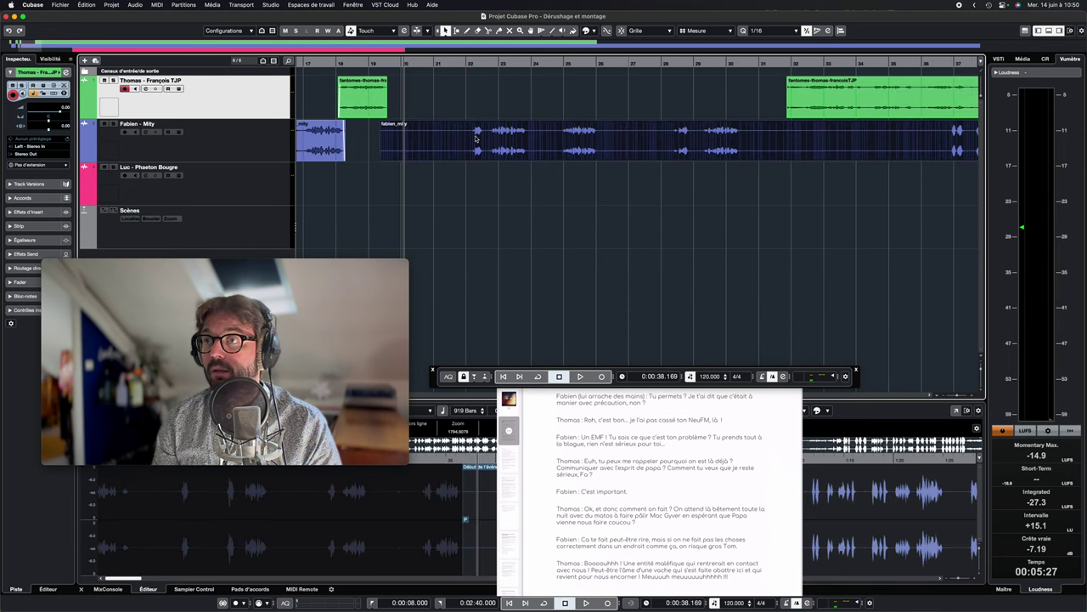
Audition the blue takes from about bars 22, 25 and 28 and trim the recording's start to just after bar 28.
{"action": "left_click", "coordinate": [470, 65]}
{"action": "key", "text": "space"}
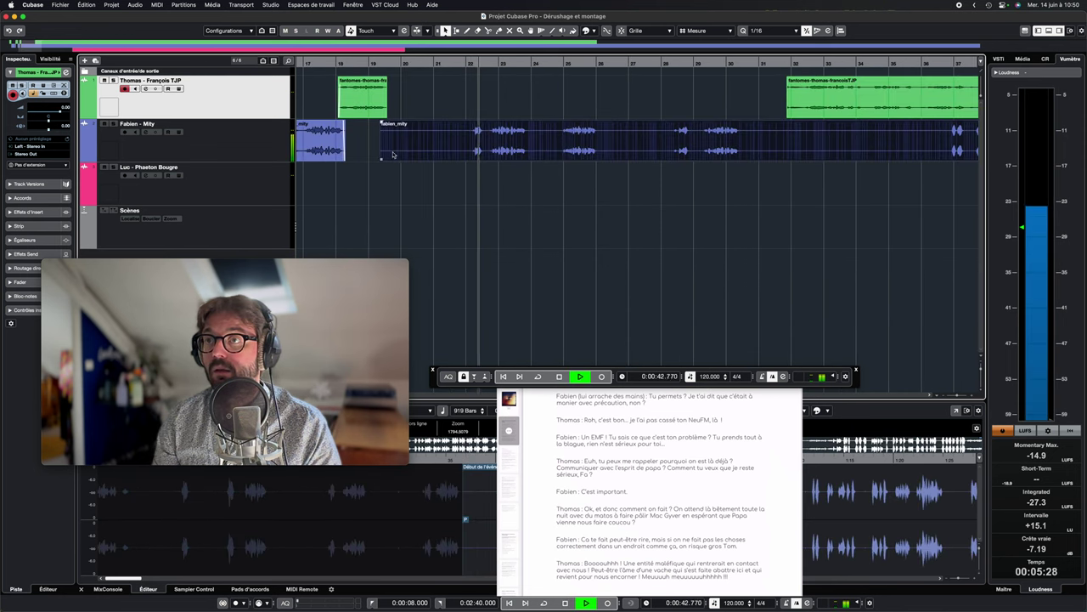
{"action": "left_click", "coordinate": [563, 64]}
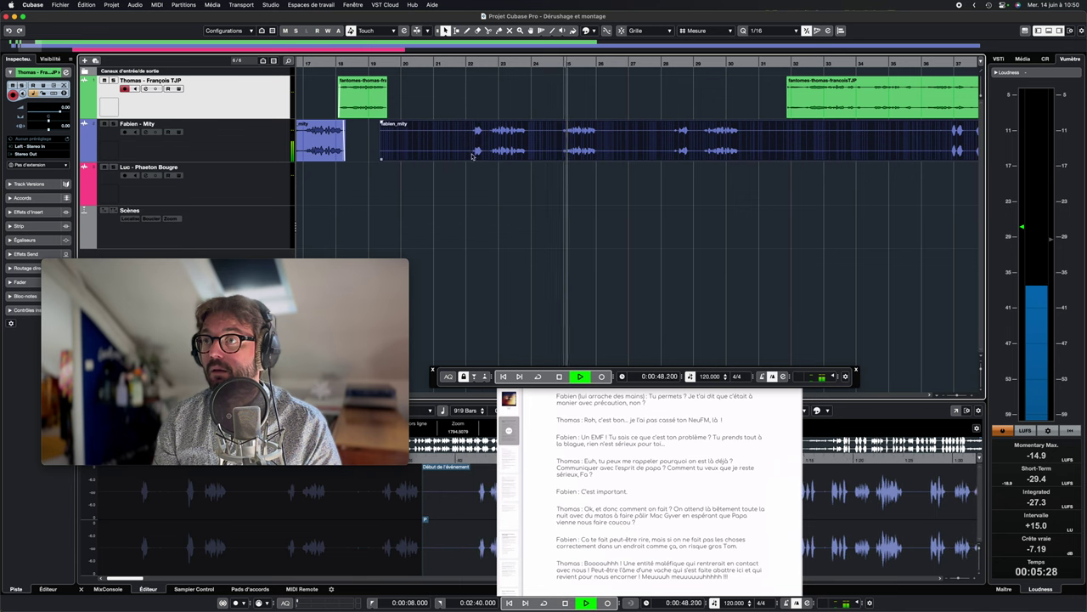
{"action": "left_click", "coordinate": [668, 63]}
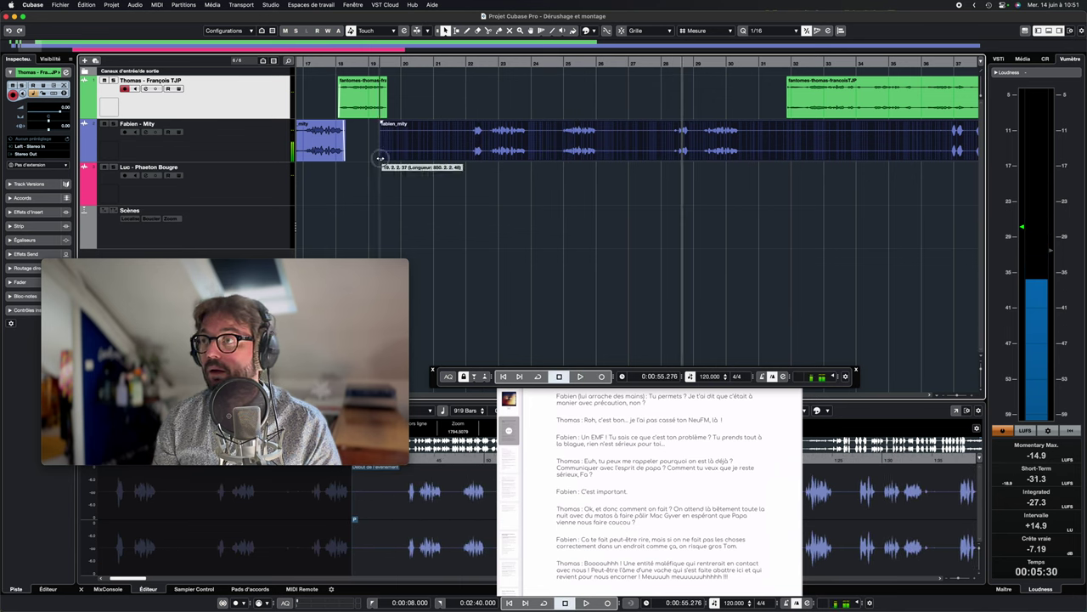
{"action": "left_click_drag", "start_coordinate": [380, 158], "coordinate": [669, 168]}
Play the blue take after bar 28 and compare it with the placed blue line between bars 16 and 18.
{"action": "key", "text": "space"}
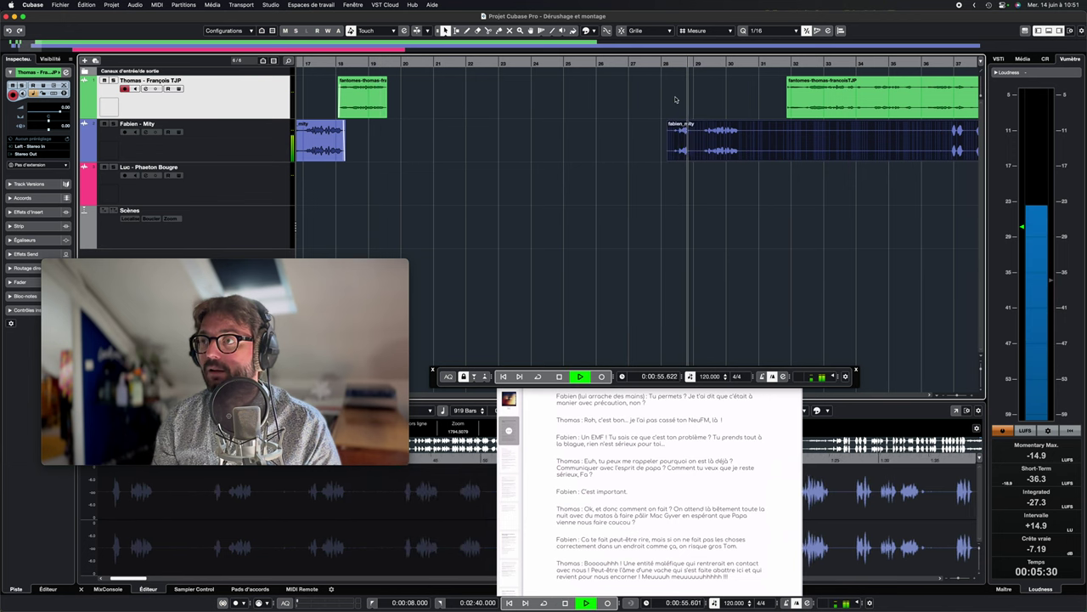
{"action": "scroll", "coordinate": [697, 157], "scroll_direction": "left", "scroll_amount": 3}
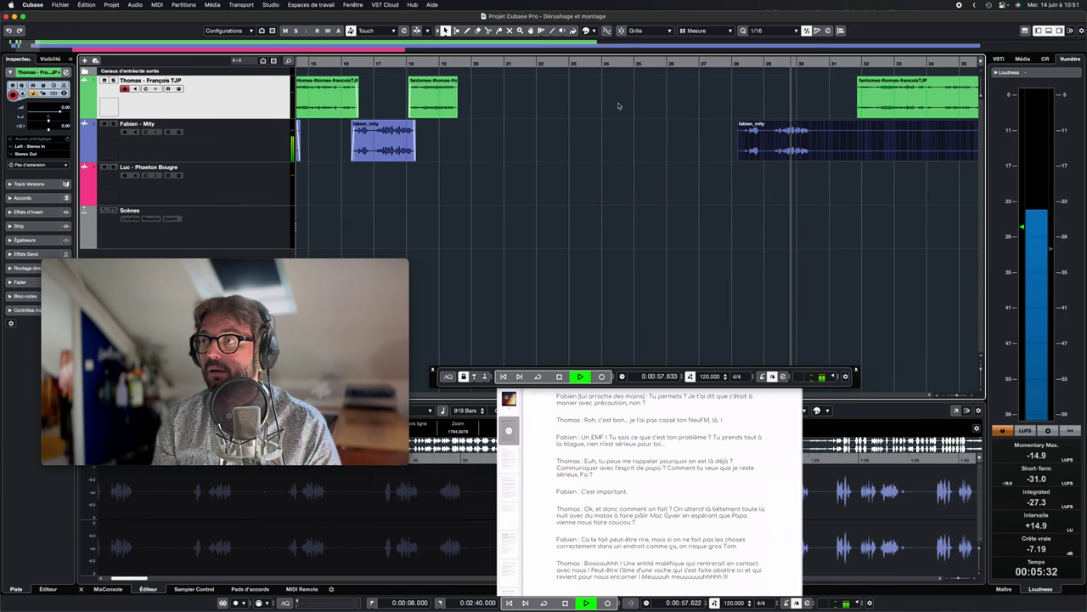
{"action": "scroll", "coordinate": [448, 144], "scroll_direction": "right", "scroll_amount": 4}
{"action": "scroll", "coordinate": [447, 145], "scroll_direction": "left", "scroll_amount": 5}
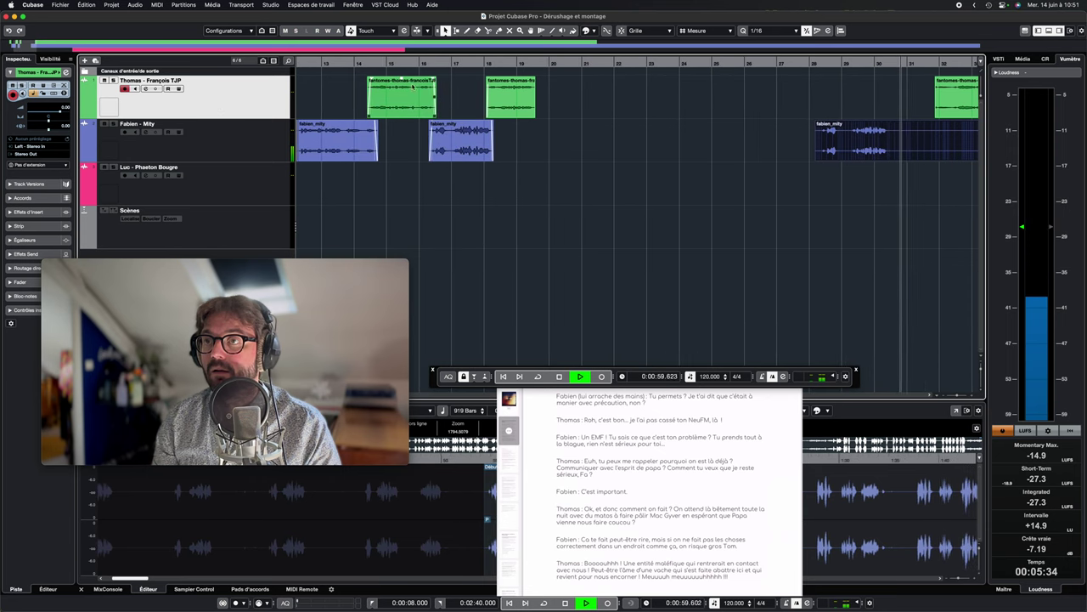
{"action": "left_click", "coordinate": [433, 67]}
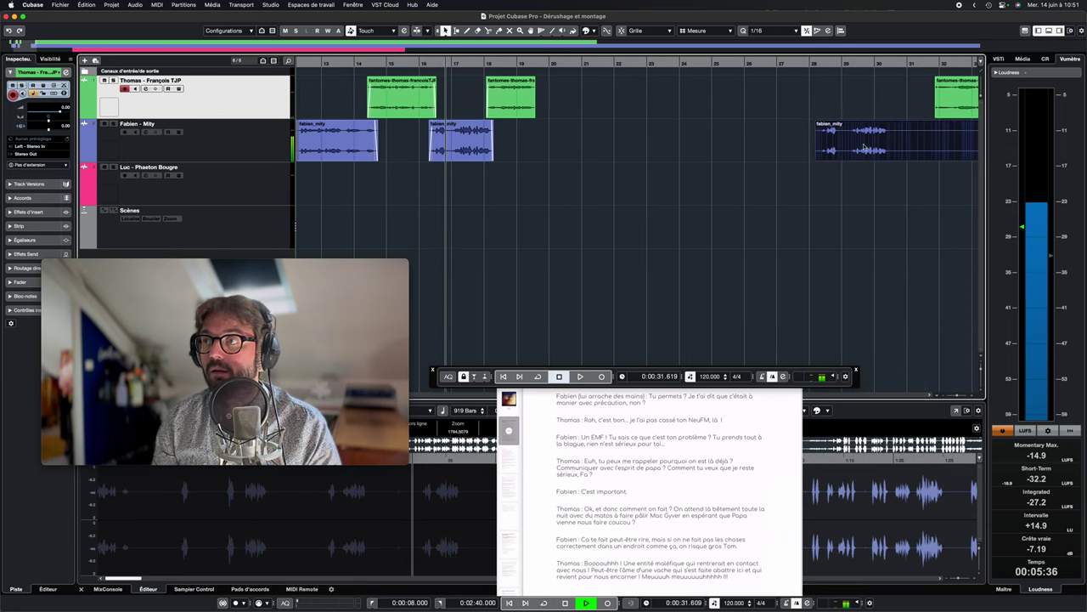
{"action": "key", "text": "space"}
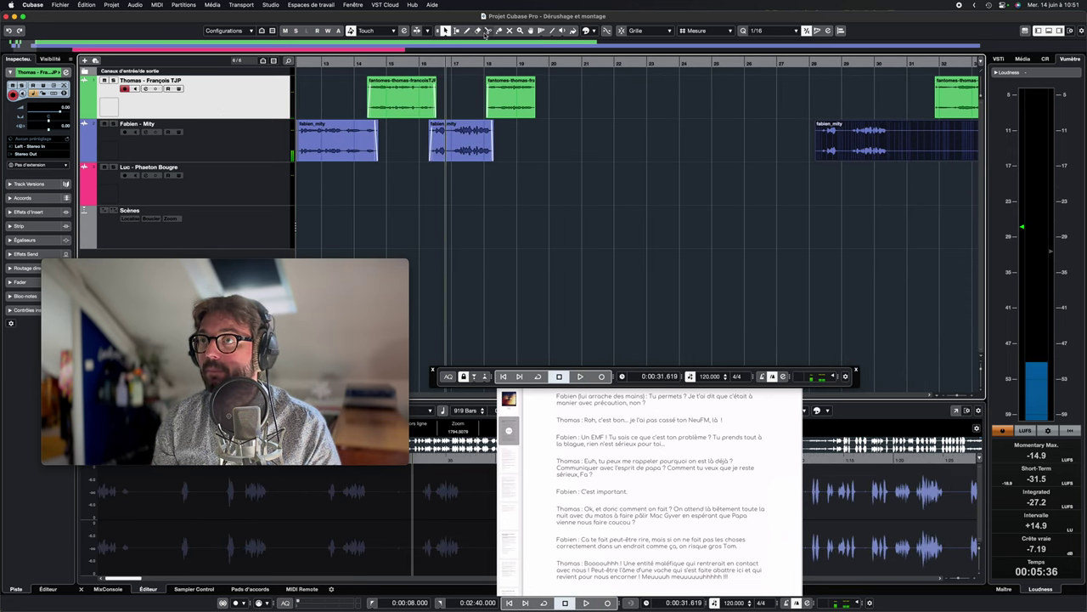
Split the blue recording just before bar 29 and the placed blue line just before bar 17.
{"action": "left_click", "coordinate": [487, 31]}
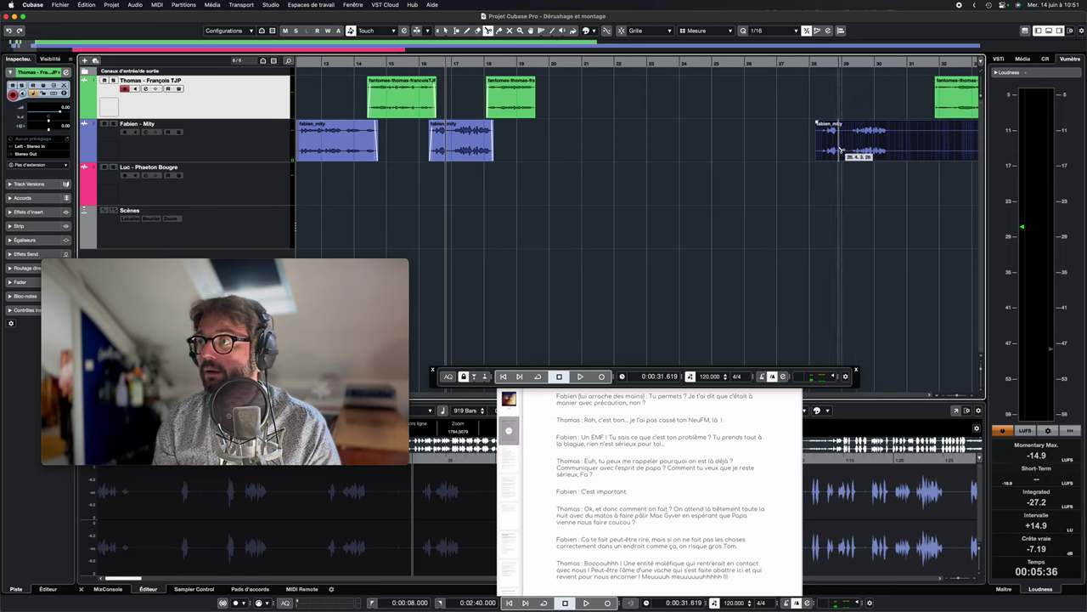
{"action": "left_click", "coordinate": [840, 151]}
{"action": "left_click", "coordinate": [449, 148]}
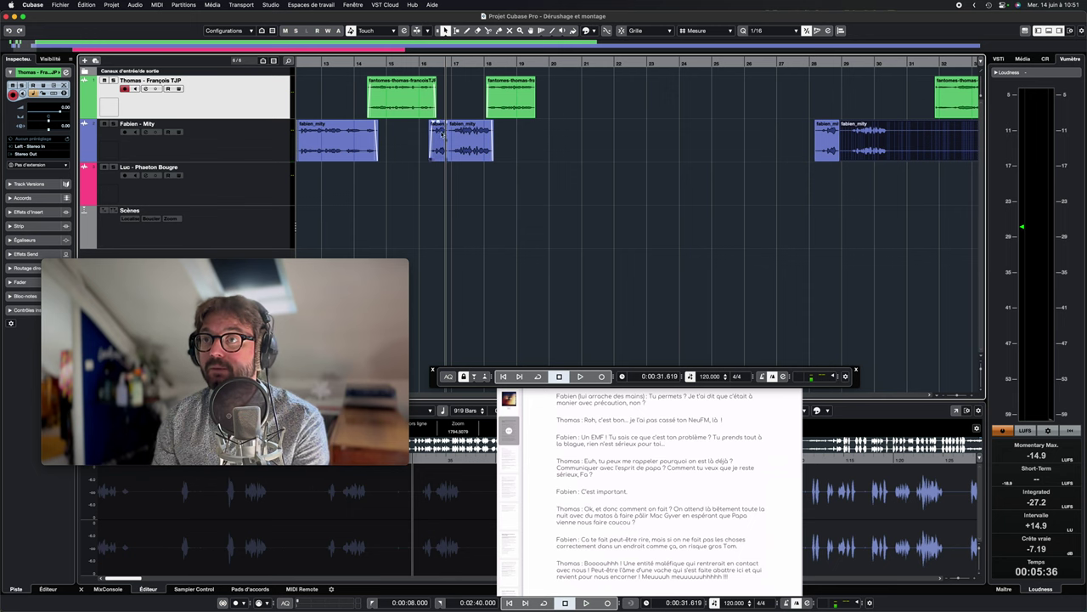
Delete the opening piece of the blue line after bar 16 and put the short piece cut after bar 28 in its place.
{"action": "left_click", "coordinate": [440, 133]}
{"action": "key", "text": "Delete"}
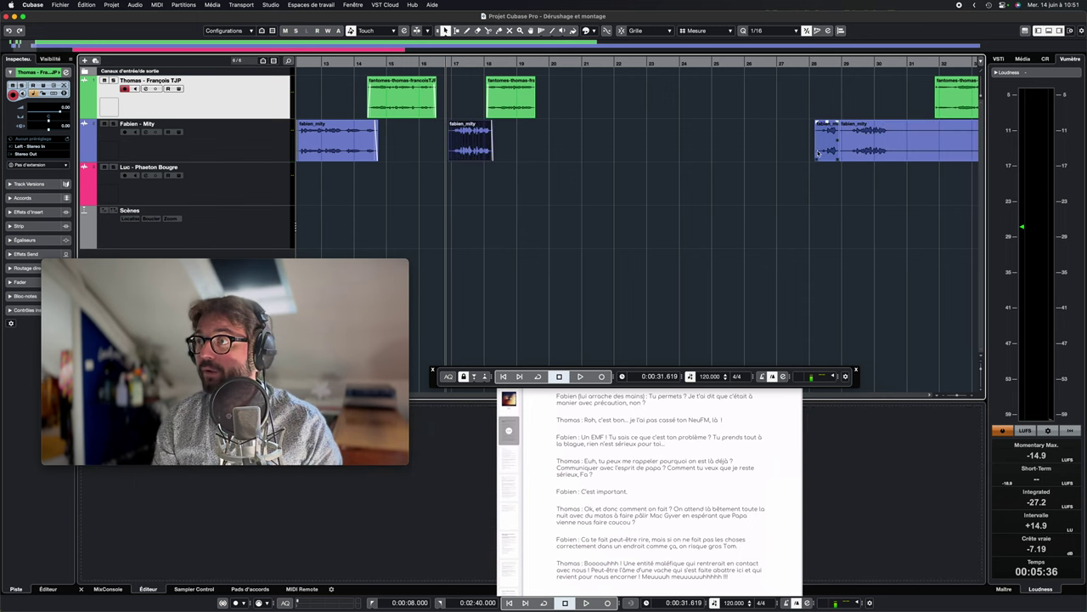
{"action": "left_click_drag", "start_coordinate": [834, 149], "coordinate": [431, 159]}
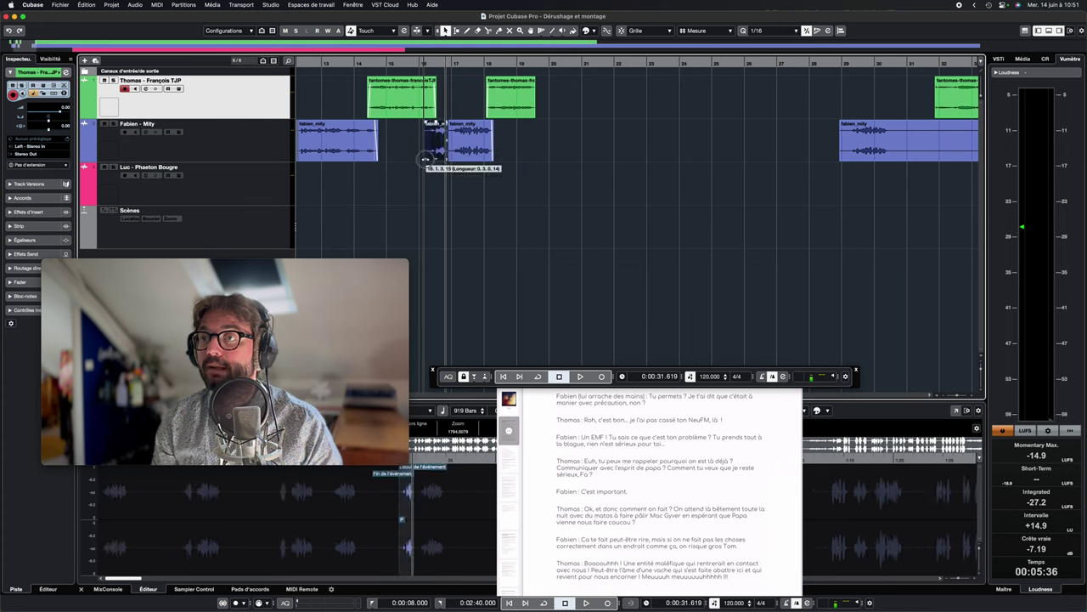
Play the reassembled blue line from bar 16 and crossfade its two pieces just before bar 17.
{"action": "left_click", "coordinate": [424, 64]}
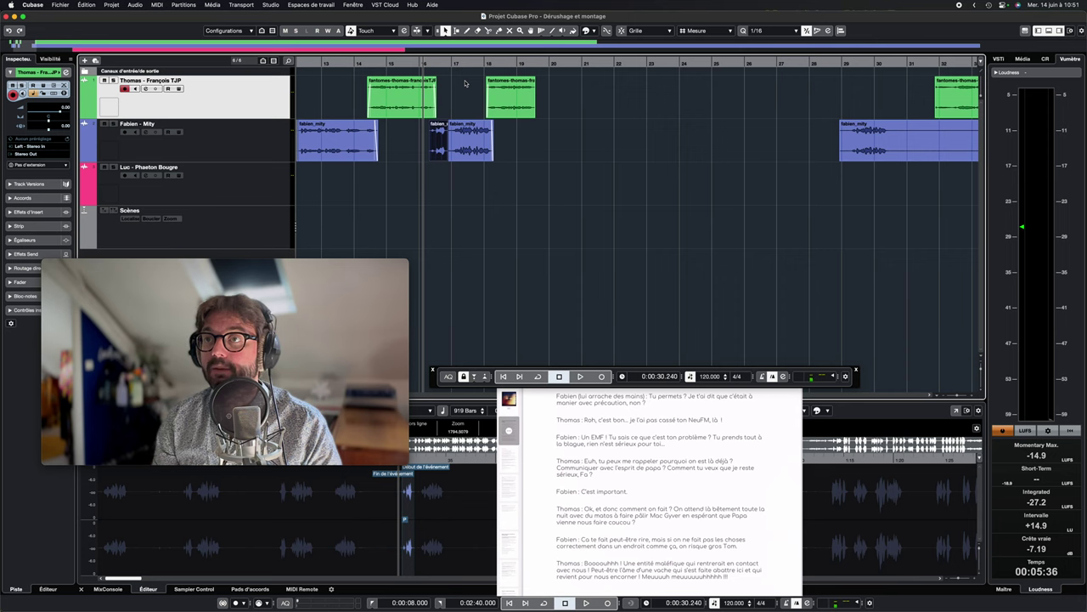
{"action": "key", "text": "space"}
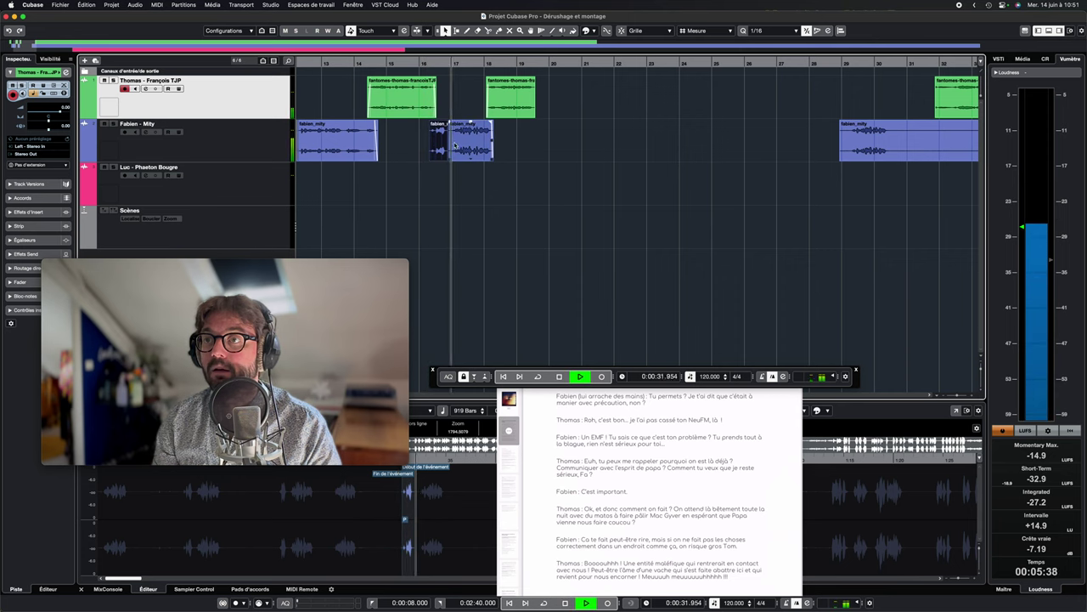
{"action": "left_click", "coordinate": [537, 185]}
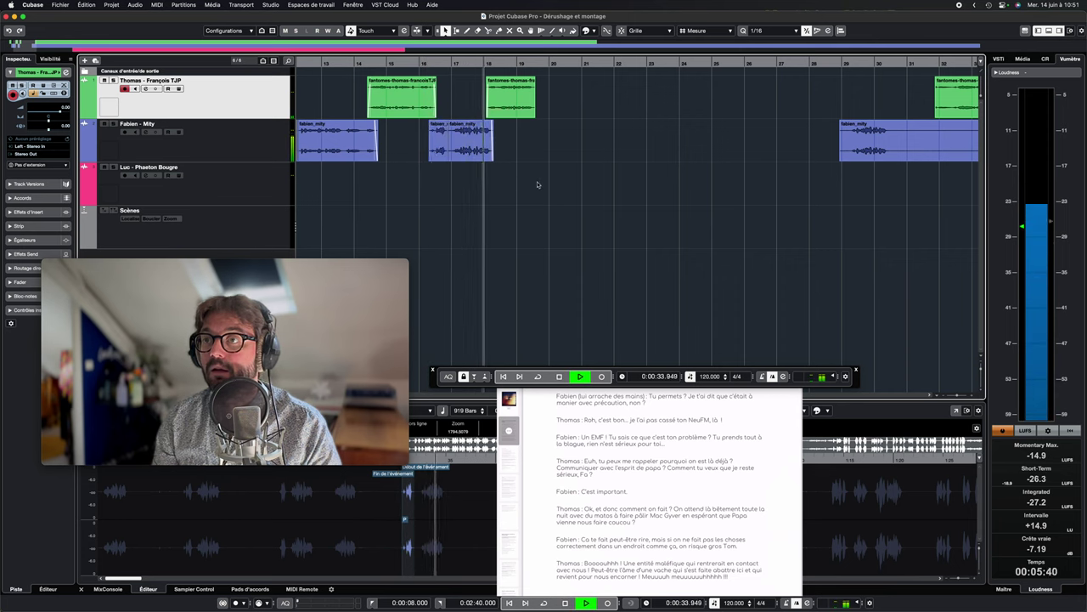
{"action": "key", "text": "space"}
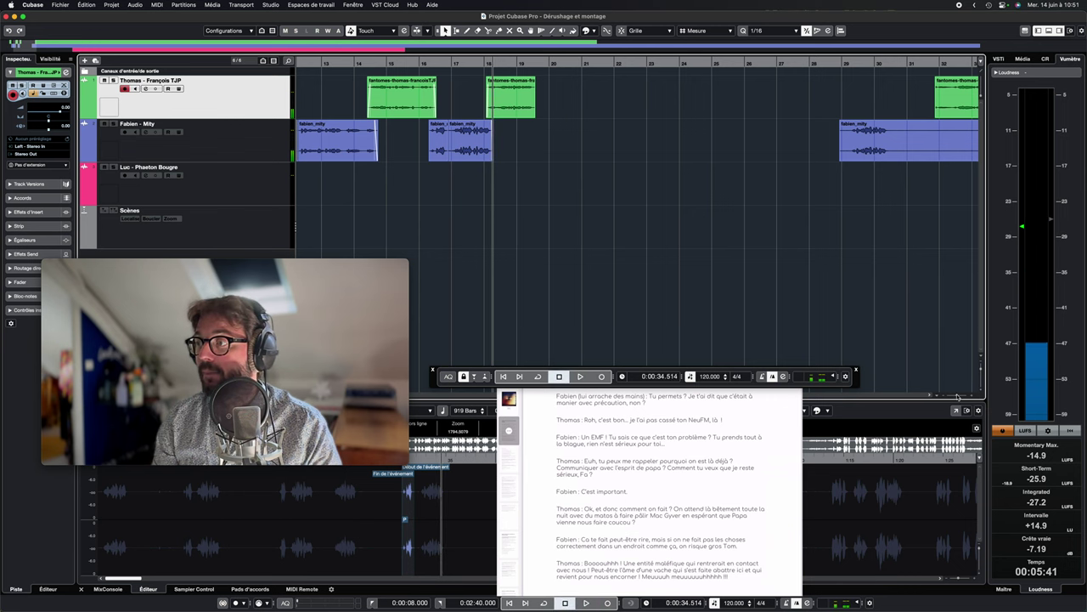
{"action": "left_click_drag", "start_coordinate": [957, 396], "coordinate": [959, 396]}
{"action": "scroll", "coordinate": [703, 253], "scroll_direction": "left", "scroll_amount": 5}
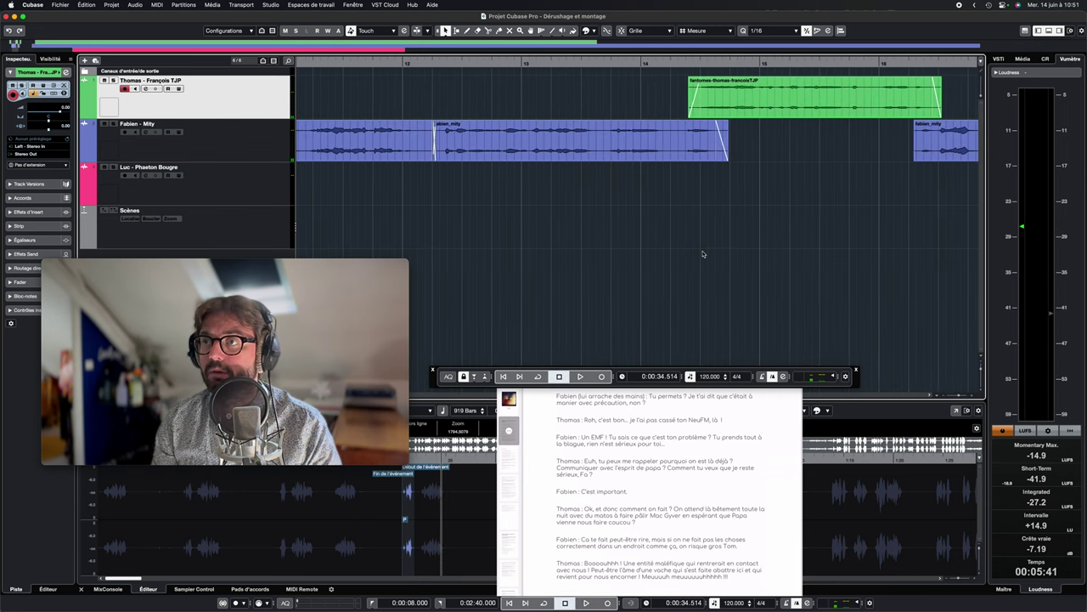
{"action": "left_click_drag", "start_coordinate": [661, 176], "coordinate": [646, 157]}
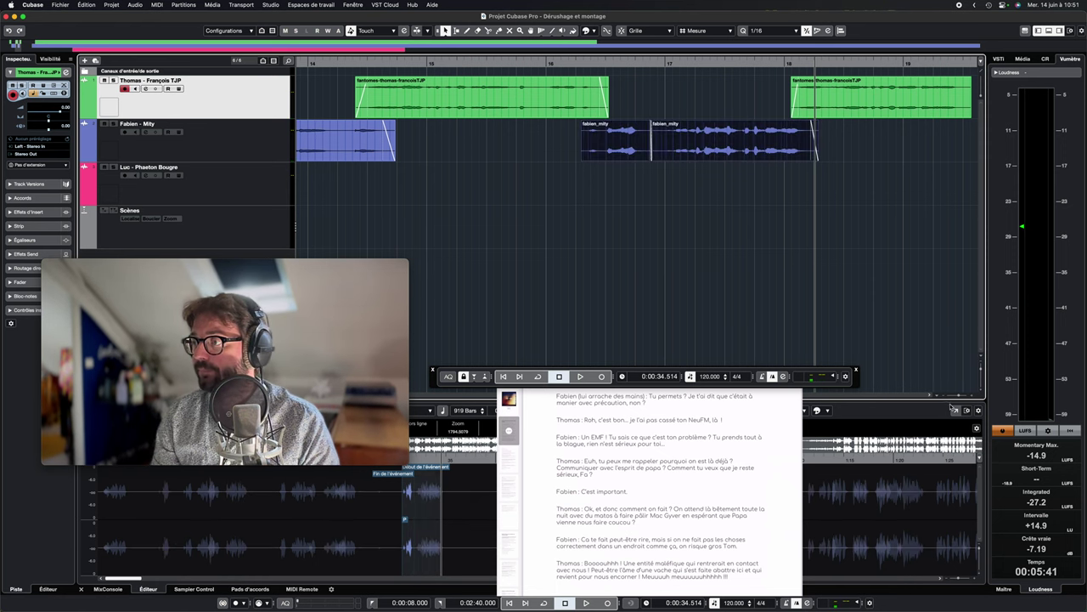
Trim the start of the remaining blue recording past the used take and move it to about bar 19.
{"action": "left_click_drag", "start_coordinate": [959, 396], "coordinate": [955, 396]}
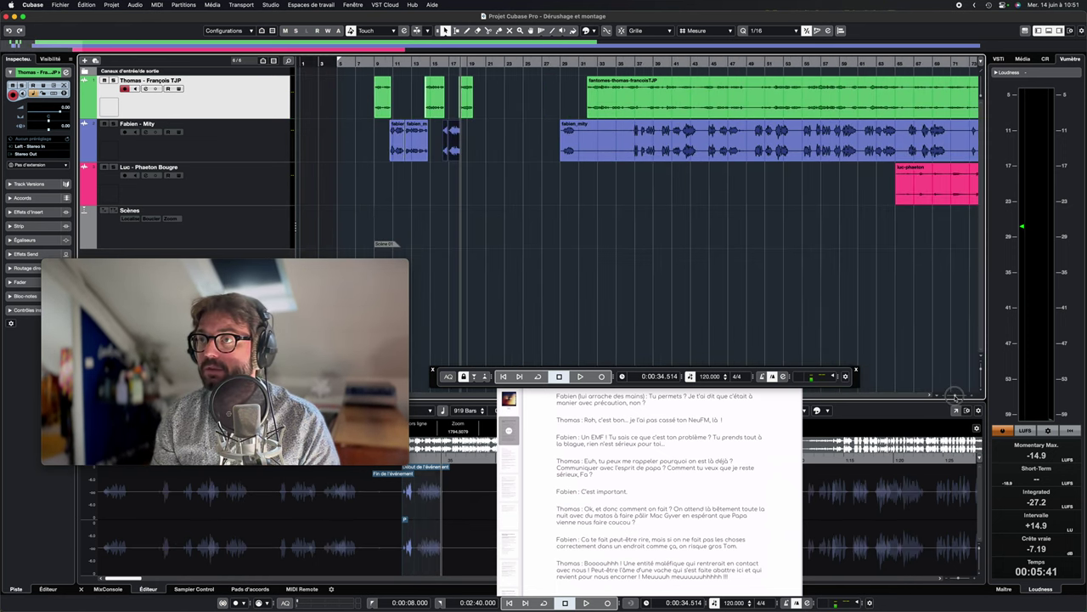
{"action": "left_click", "coordinate": [562, 154]}
{"action": "left_click_drag", "start_coordinate": [561, 159], "coordinate": [490, 145]}
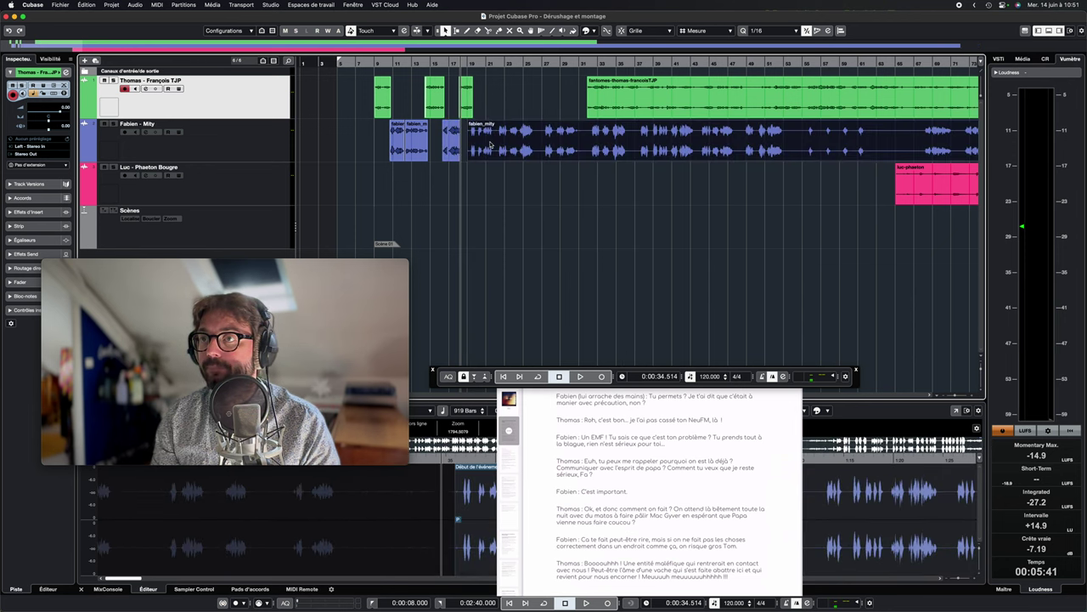
Play the blue recording from bar 19, trim off its first take and move the rest back to about bar 19.
{"action": "left_click", "coordinate": [468, 63]}
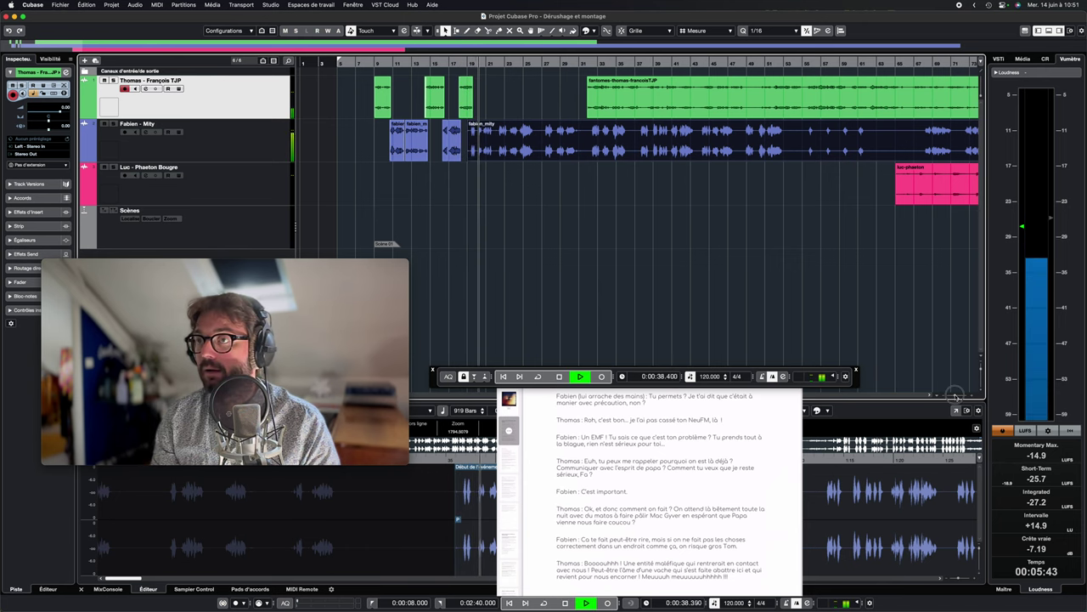
{"action": "left_click_drag", "start_coordinate": [956, 397], "coordinate": [968, 396]}
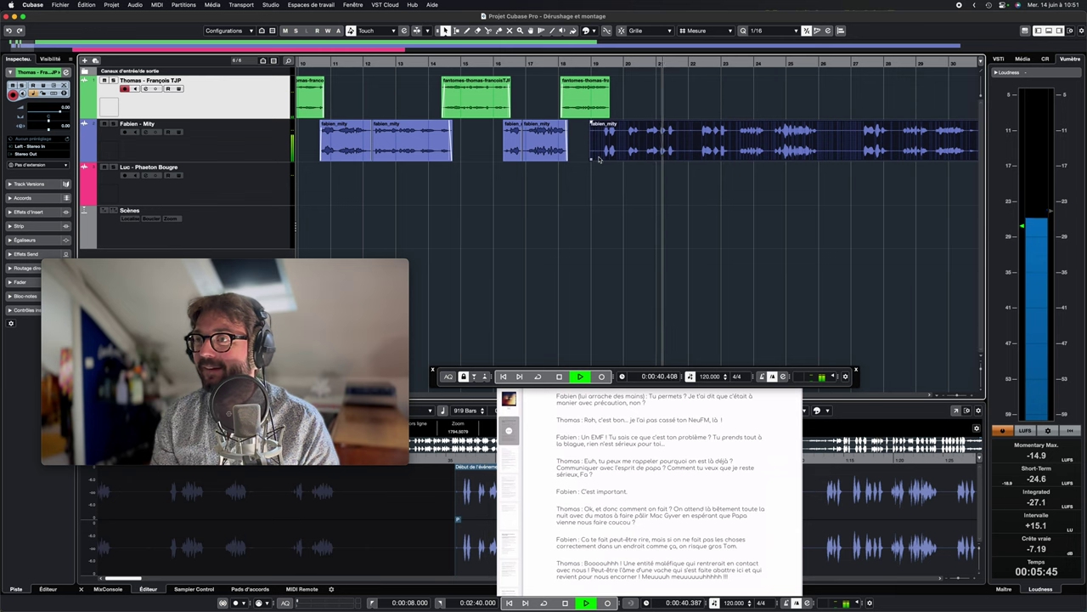
{"action": "left_click_drag", "start_coordinate": [640, 157], "coordinate": [608, 150]}
{"action": "key", "text": "space"}
Play the blue take from bar 19, split it just after bar 23 and move the remaining recording to about bar 27.
{"action": "left_click", "coordinate": [599, 62]}
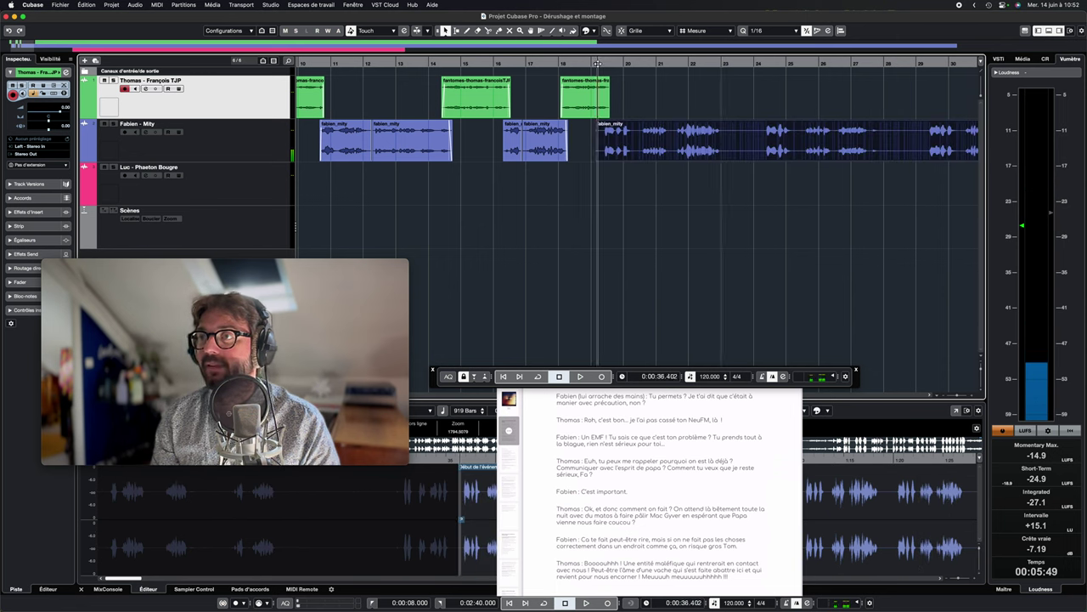
{"action": "key", "text": "space"}
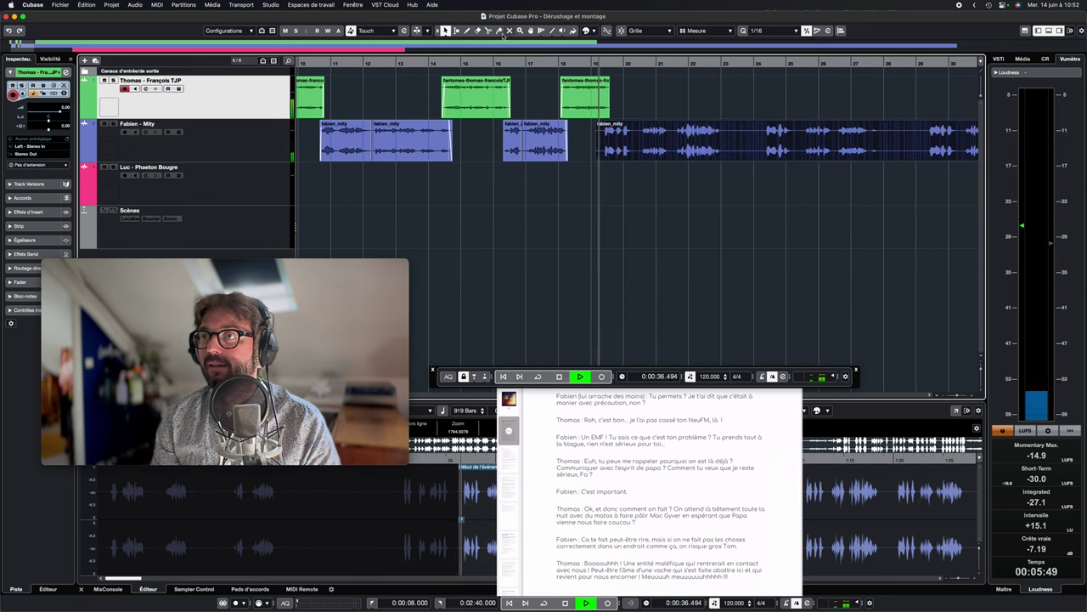
{"action": "left_click", "coordinate": [731, 140]}
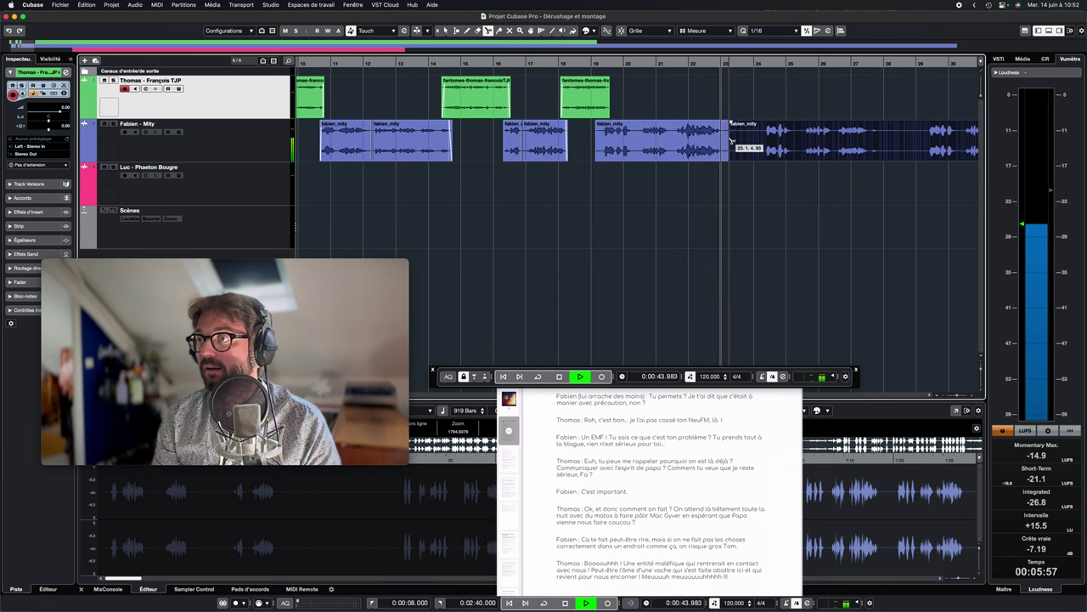
{"action": "key", "text": "space"}
{"action": "left_click", "coordinate": [445, 31]}
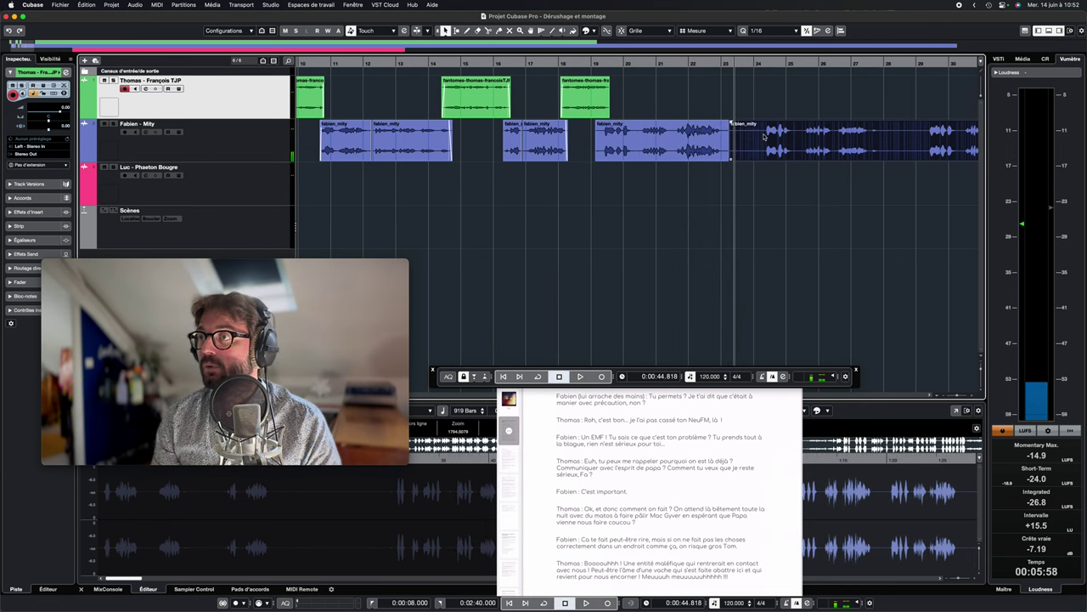
{"action": "left_click_drag", "start_coordinate": [733, 156], "coordinate": [869, 156]}
Review the assembled lines from bar 9 to bar 23 and save the project.
{"action": "scroll", "coordinate": [797, 218], "scroll_direction": "left", "scroll_amount": 5}
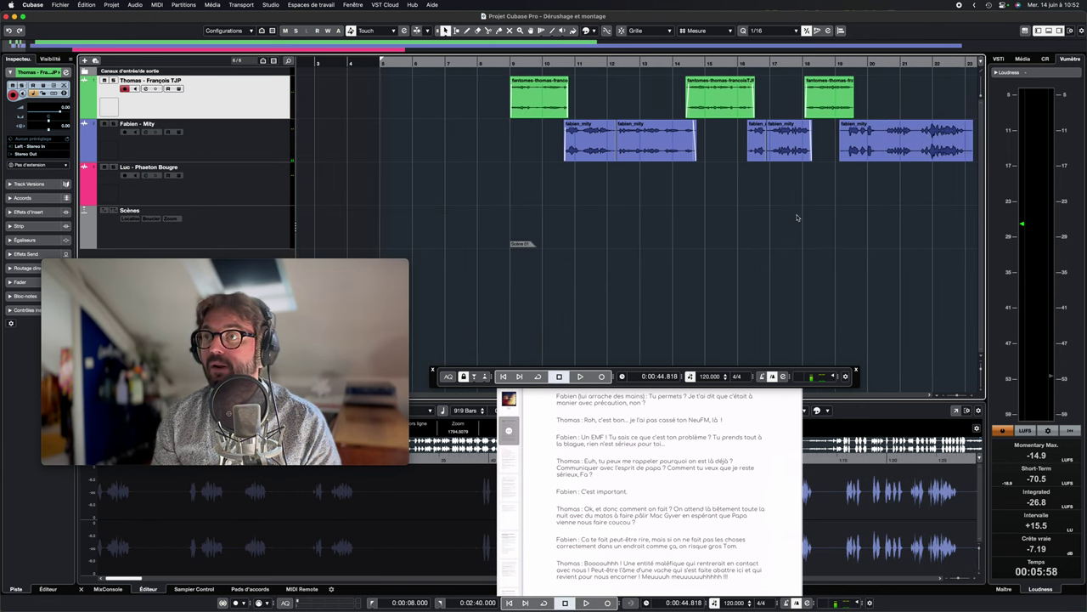
{"action": "scroll", "coordinate": [797, 218], "scroll_direction": "right", "scroll_amount": 3}
{"action": "left_click", "coordinate": [60, 6]}
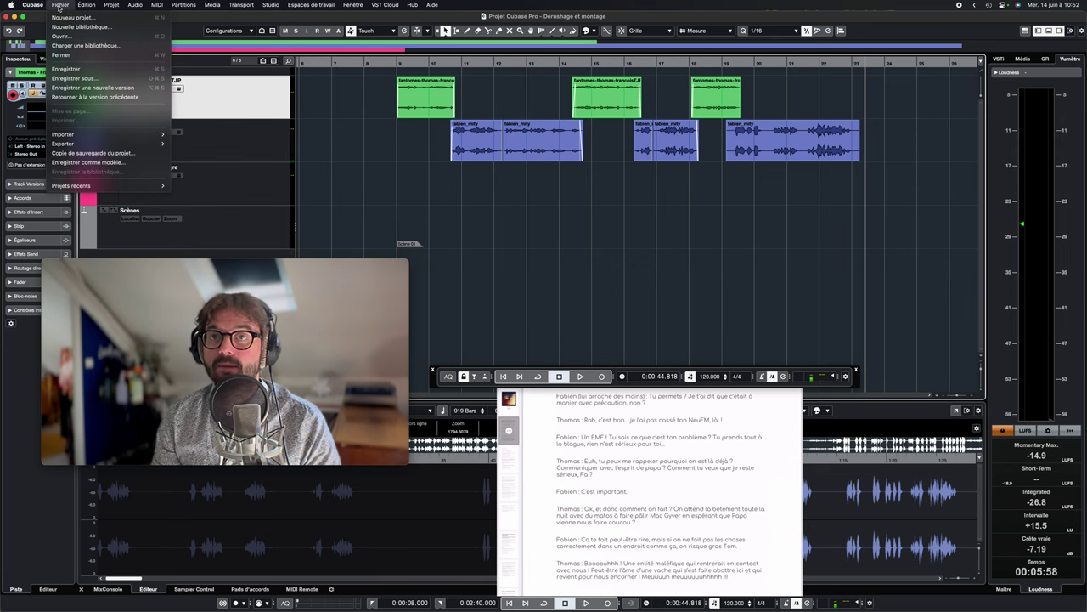
{"action": "left_click", "coordinate": [75, 68]}
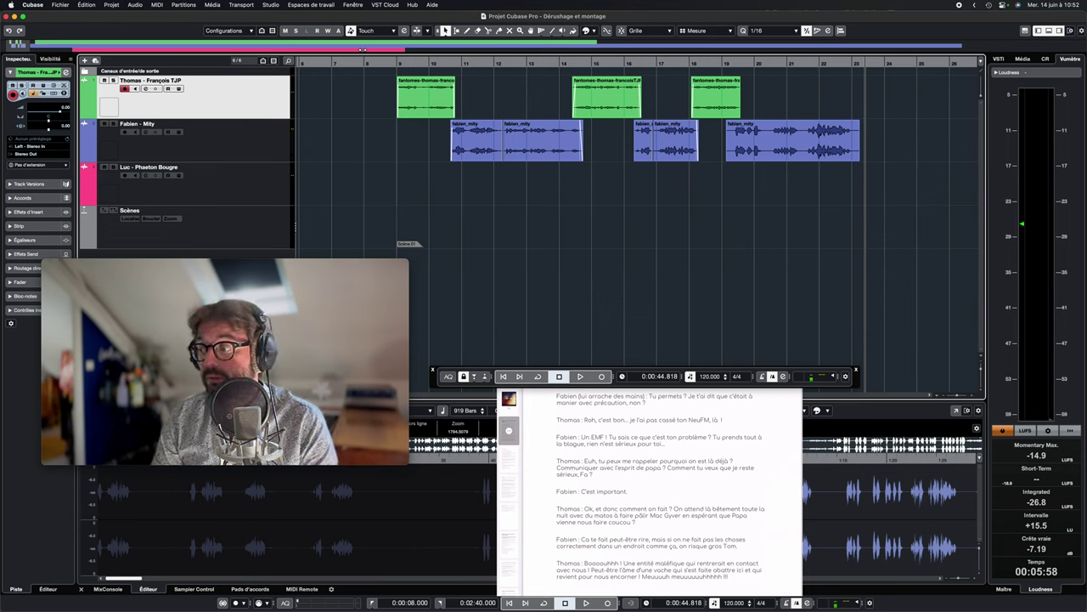
Return to the start of Scène 01 in the script and timeline, and trim the third green line's end slightly.
{"action": "scroll", "coordinate": [650, 493], "scroll_direction": "up", "scroll_amount": 5}
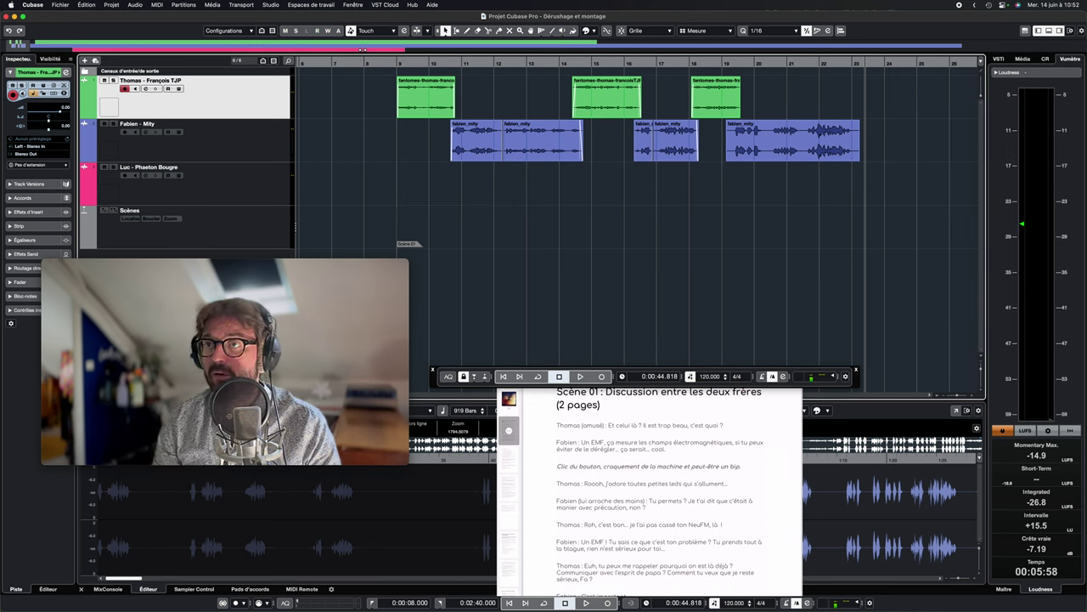
{"action": "left_click", "coordinate": [398, 64]}
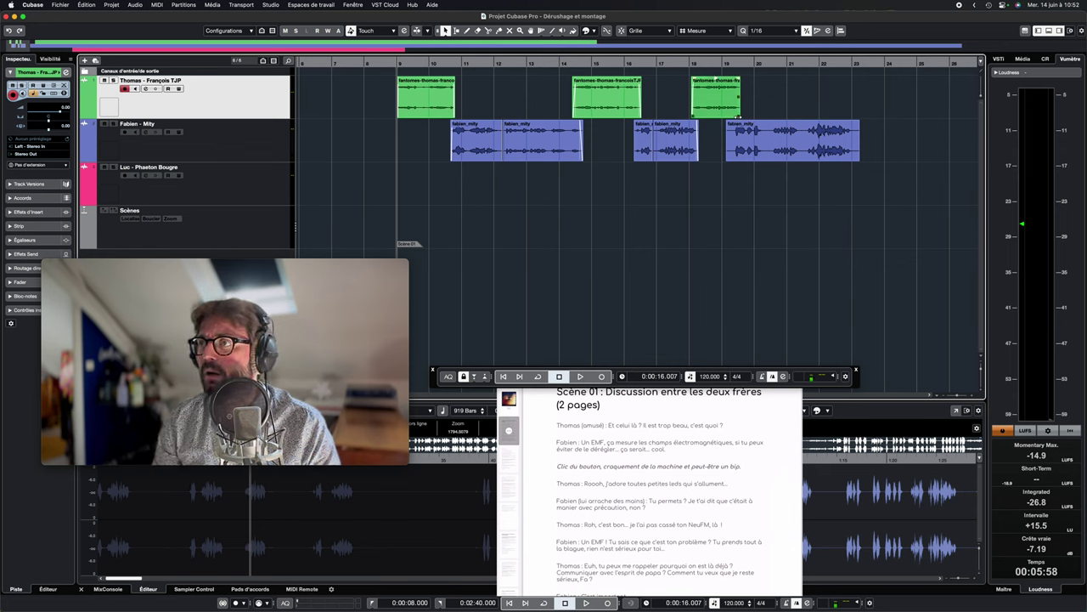
{"action": "left_click", "coordinate": [736, 108]}
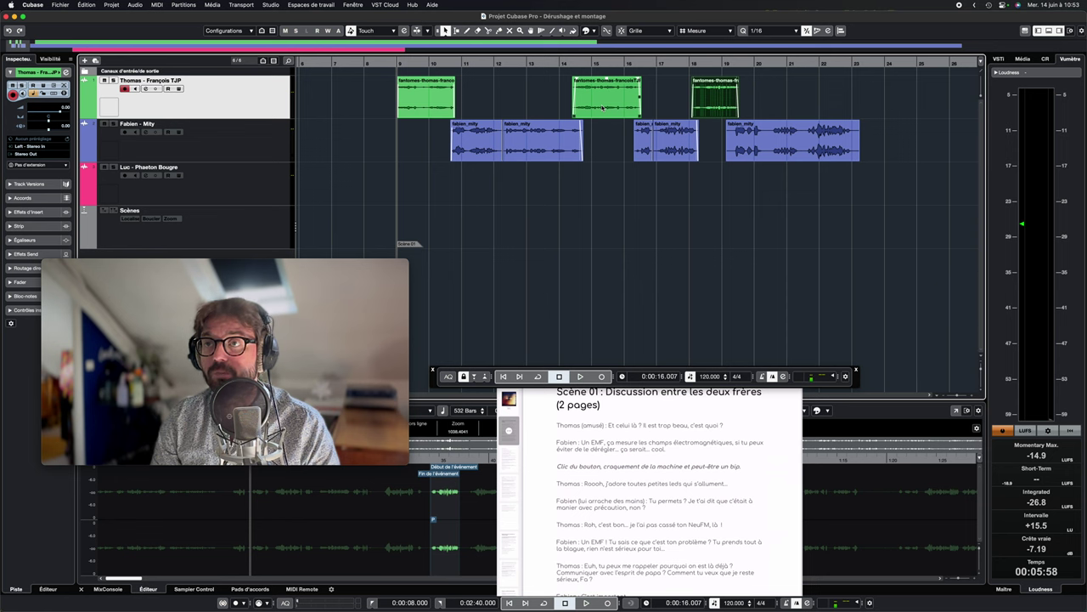
Play through the assembled Scène 01 lines and try widening their pauses, moving the last blue recording to just after bar 20.
{"action": "key", "text": "space"}
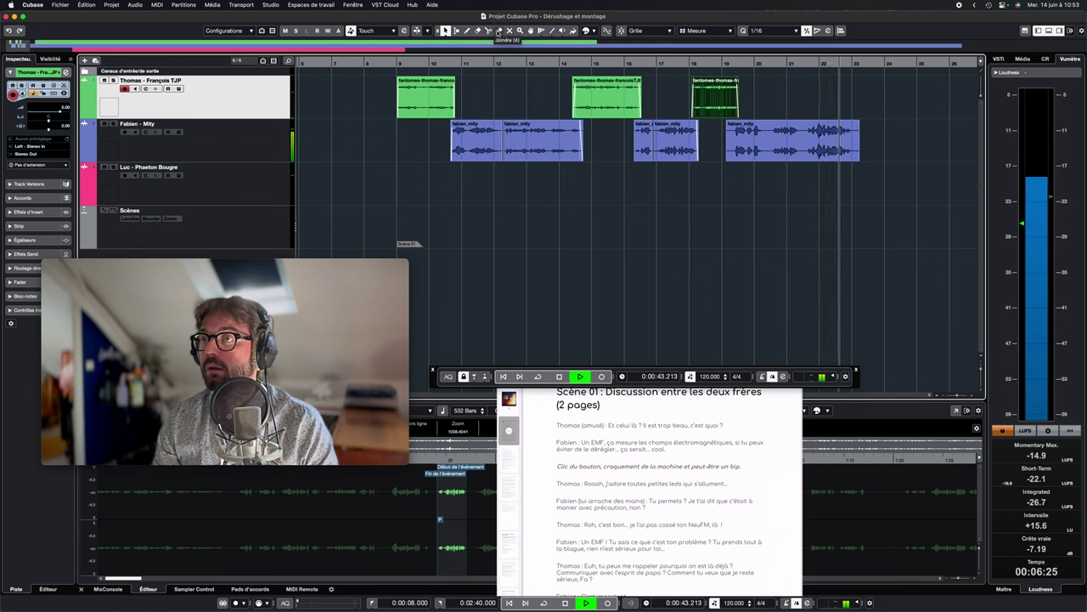
{"action": "key", "text": "space"}
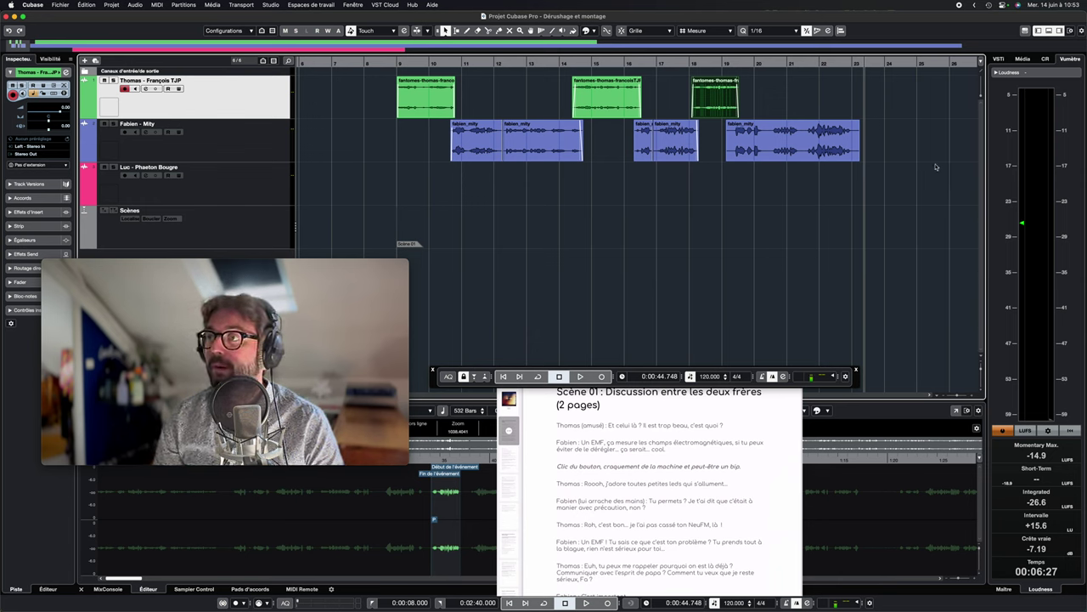
{"action": "left_click_drag", "start_coordinate": [937, 191], "coordinate": [488, 95]}
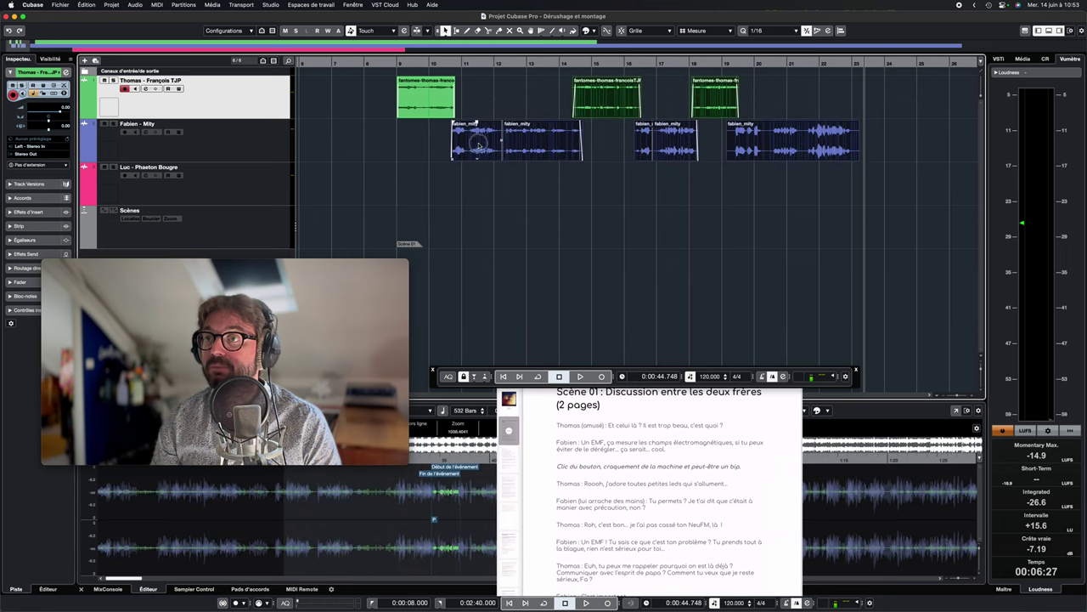
{"action": "left_click_drag", "start_coordinate": [478, 143], "coordinate": [482, 146]}
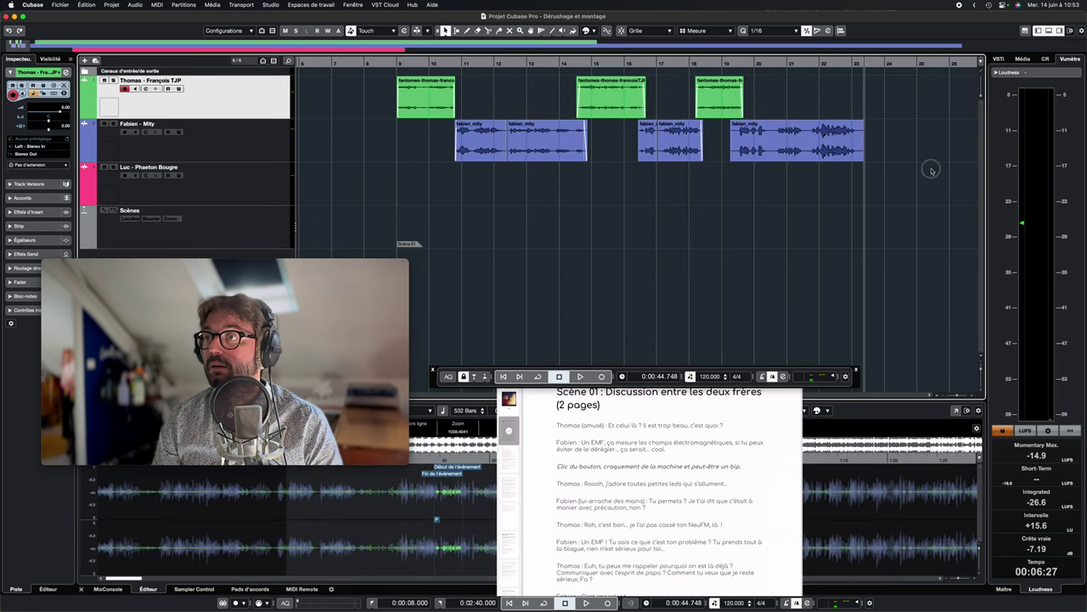
{"action": "left_click_drag", "start_coordinate": [930, 170], "coordinate": [621, 101]}
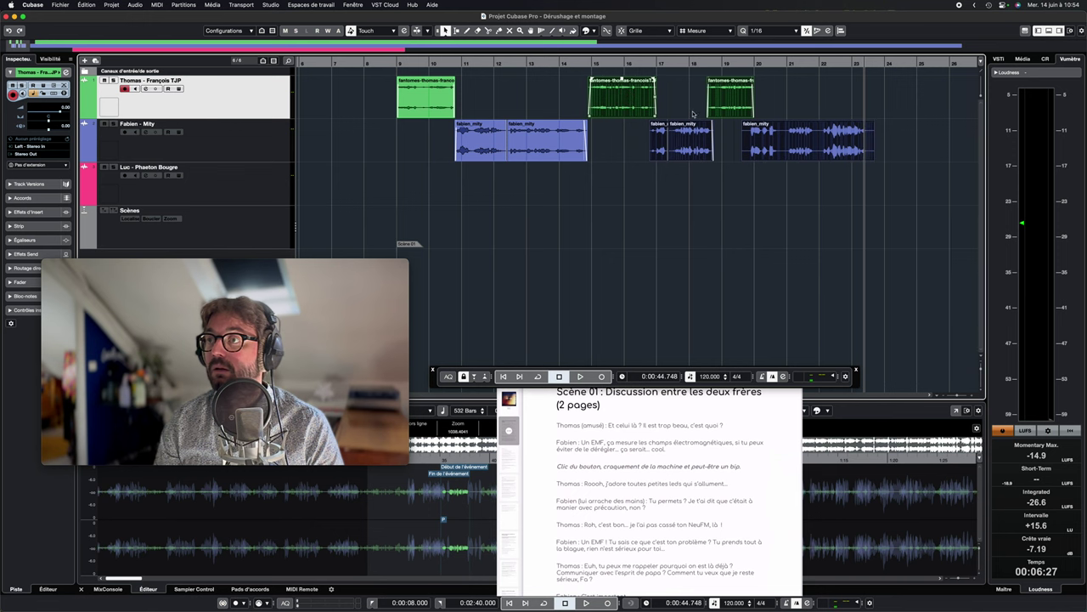
{"action": "left_click_drag", "start_coordinate": [910, 198], "coordinate": [661, 92]}
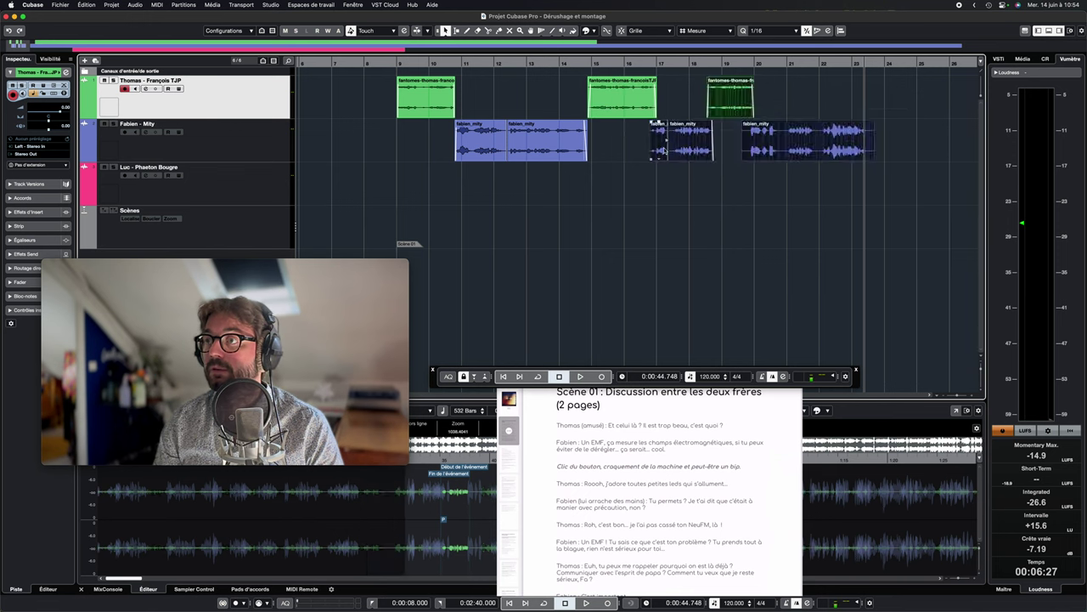
{"action": "left_click_drag", "start_coordinate": [661, 150], "coordinate": [669, 150]}
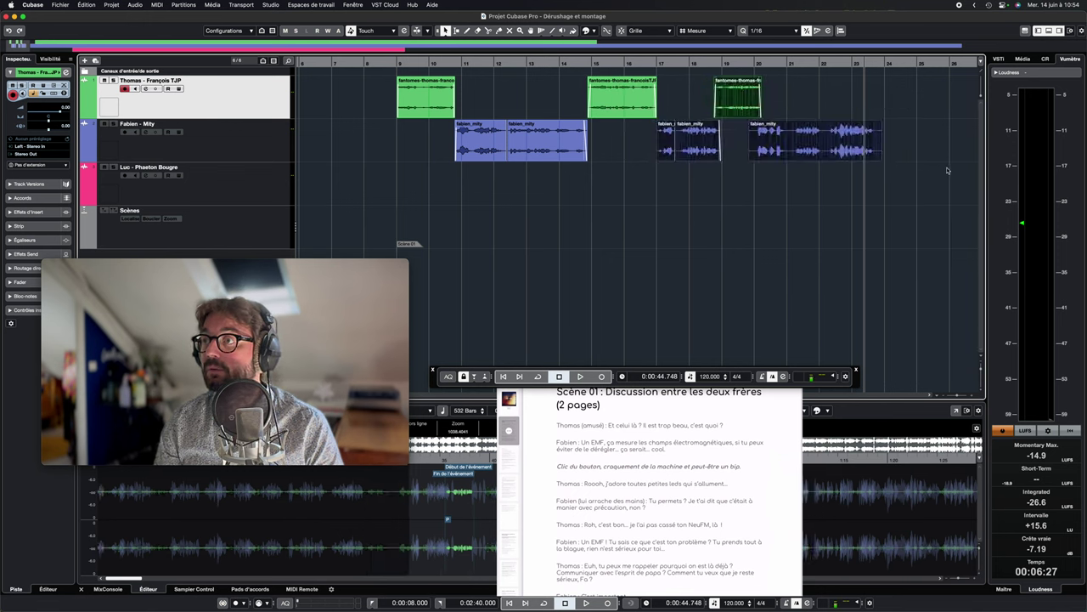
{"action": "left_click_drag", "start_coordinate": [943, 188], "coordinate": [752, 92]}
{"action": "left_click", "coordinate": [798, 136]}
{"action": "left_click_drag", "start_coordinate": [799, 136], "coordinate": [808, 136]}
Play the widely spaced lines from bar 9 to about bar 21.
{"action": "left_click", "coordinate": [499, 71]}
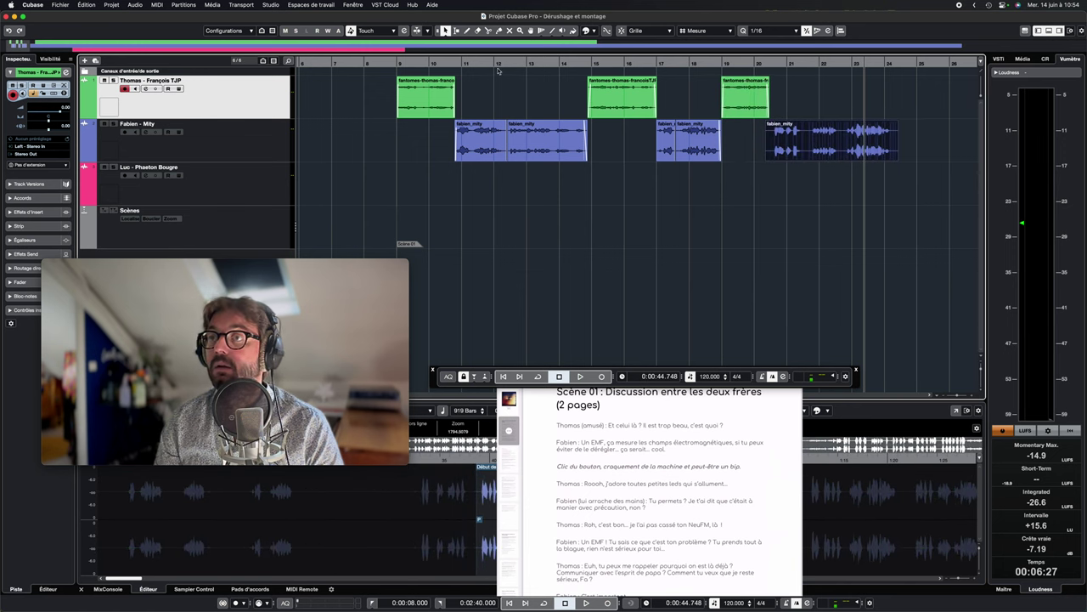
{"action": "left_click", "coordinate": [396, 61]}
{"action": "key", "text": "space"}
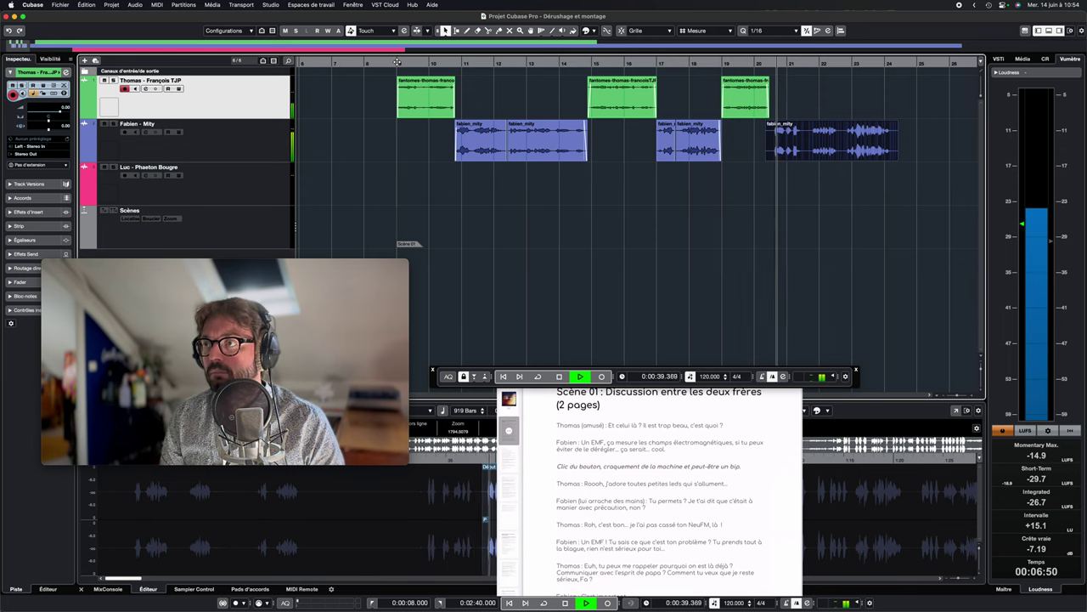
{"action": "key", "text": "space"}
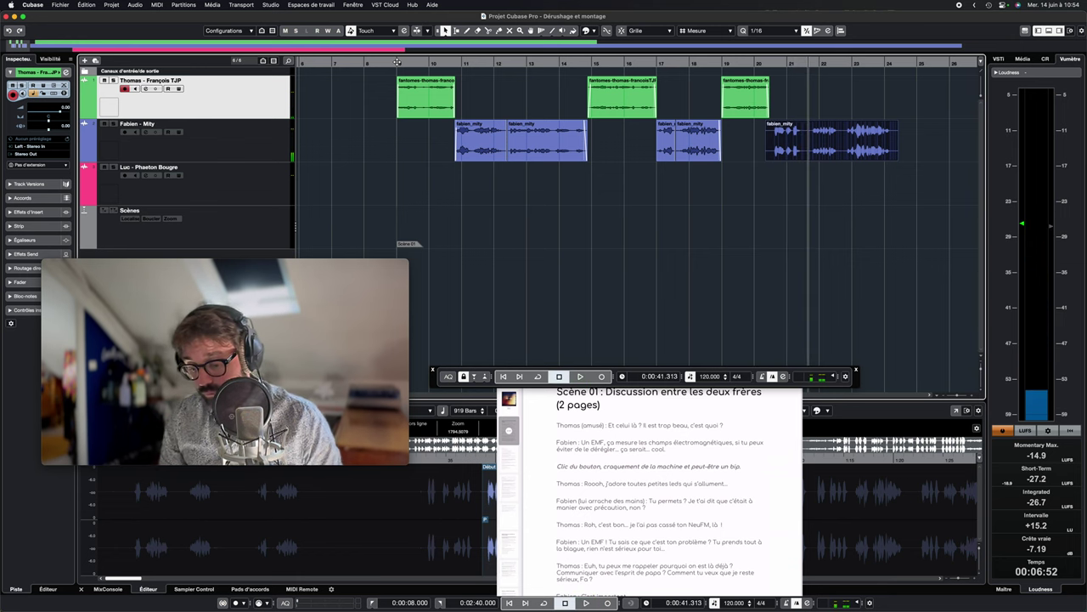
Undo the moves that widened the pauses between the lines.
{"action": "key", "text": "super+z"}
{"action": "key", "text": "super+z"}
{"action": "key", "text": "super+z"}
{"action": "key", "text": "super+z"}
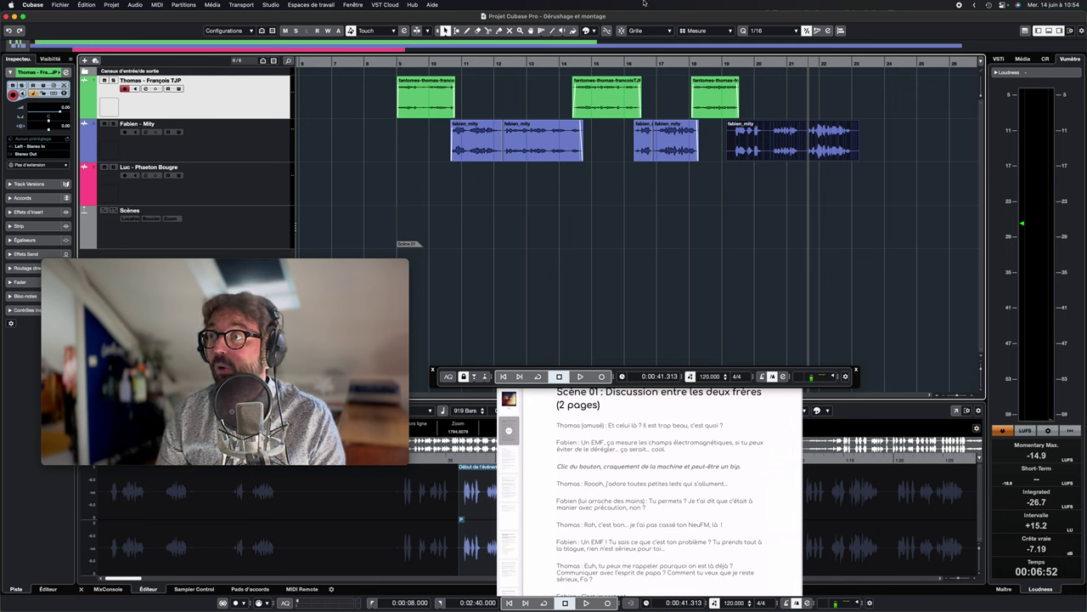
Try shortening the pauses between the successive dialogue lines, moving the last blue recording to just after bar 18.
{"action": "left_click_drag", "start_coordinate": [916, 195], "coordinate": [474, 77]}
{"action": "left_click_drag", "start_coordinate": [472, 141], "coordinate": [471, 142]}
{"action": "left_click_drag", "start_coordinate": [904, 188], "coordinate": [584, 96]}
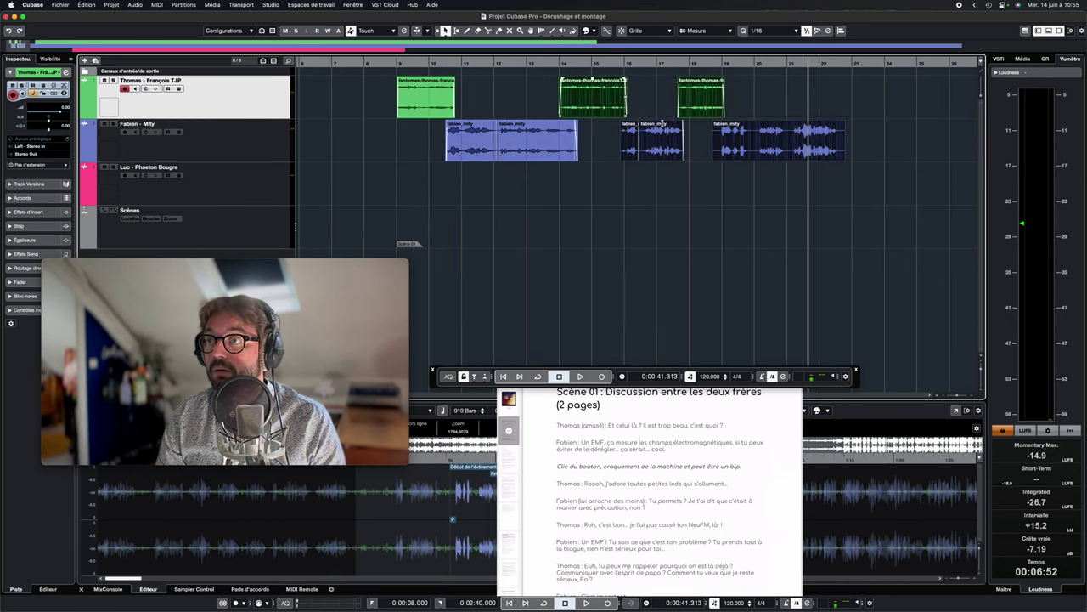
{"action": "left_click_drag", "start_coordinate": [896, 214], "coordinate": [636, 84]}
{"action": "left_click_drag", "start_coordinate": [627, 135], "coordinate": [622, 135]}
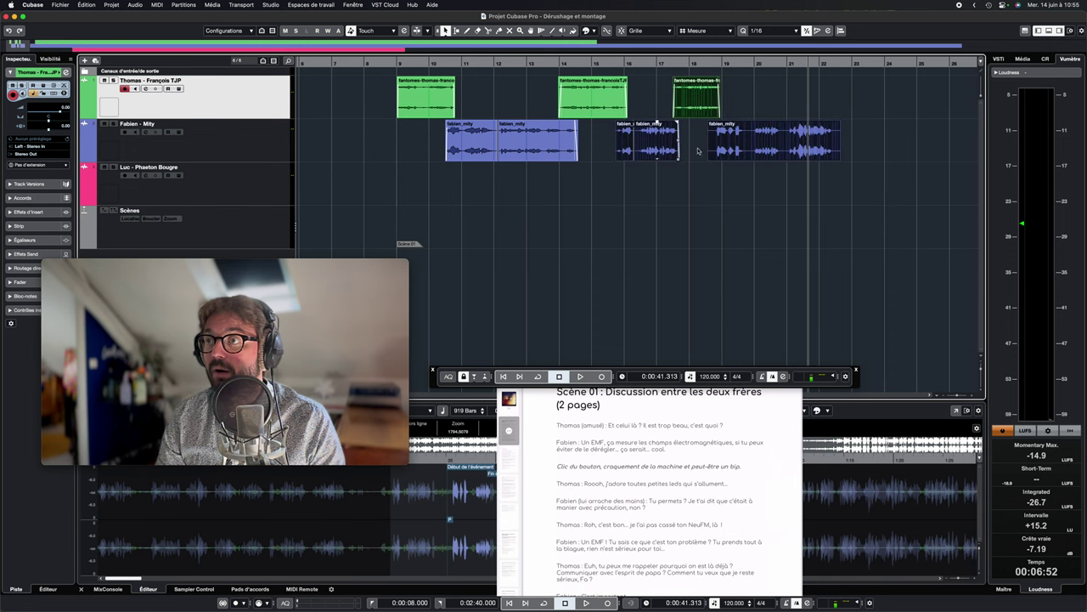
{"action": "left_click", "coordinate": [804, 192]}
{"action": "left_click_drag", "start_coordinate": [827, 206], "coordinate": [694, 106]}
{"action": "left_click", "coordinate": [774, 191]}
{"action": "left_click", "coordinate": [765, 143]}
{"action": "left_click_drag", "start_coordinate": [765, 142], "coordinate": [759, 142]}
Play the tightened dialogue from bar 9, and replay the exchange between bars 15 and 16.
{"action": "double_click", "coordinate": [398, 63]}
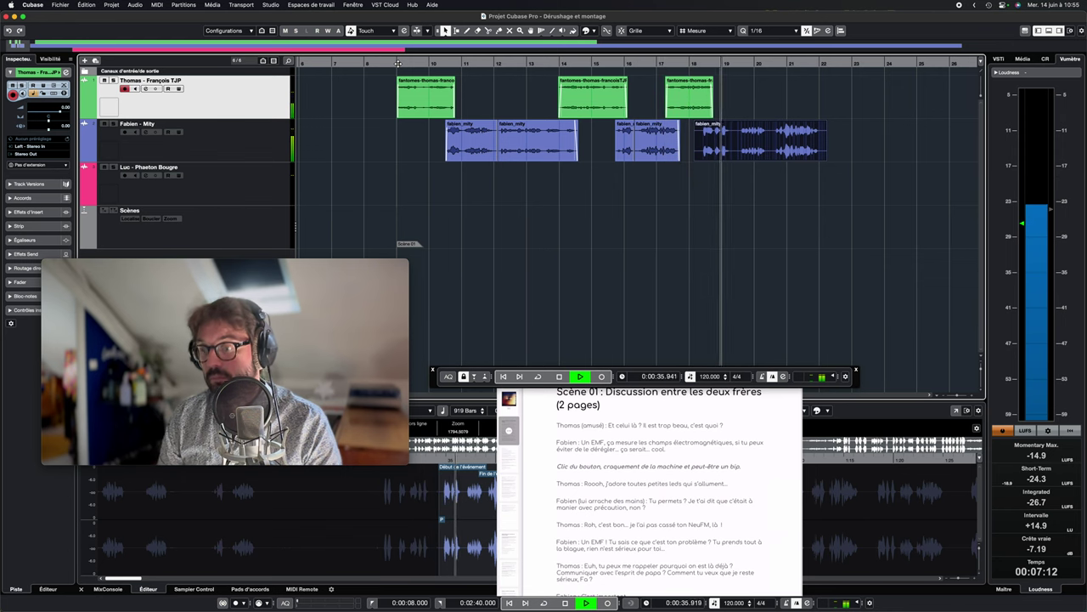
{"action": "key", "text": "space"}
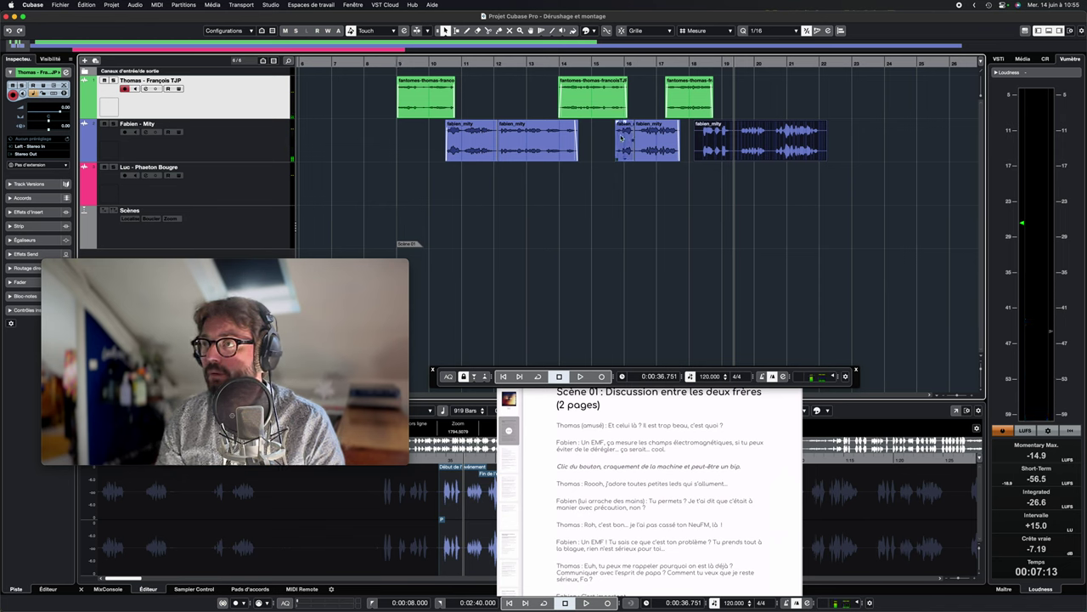
{"action": "left_click", "coordinate": [610, 66]}
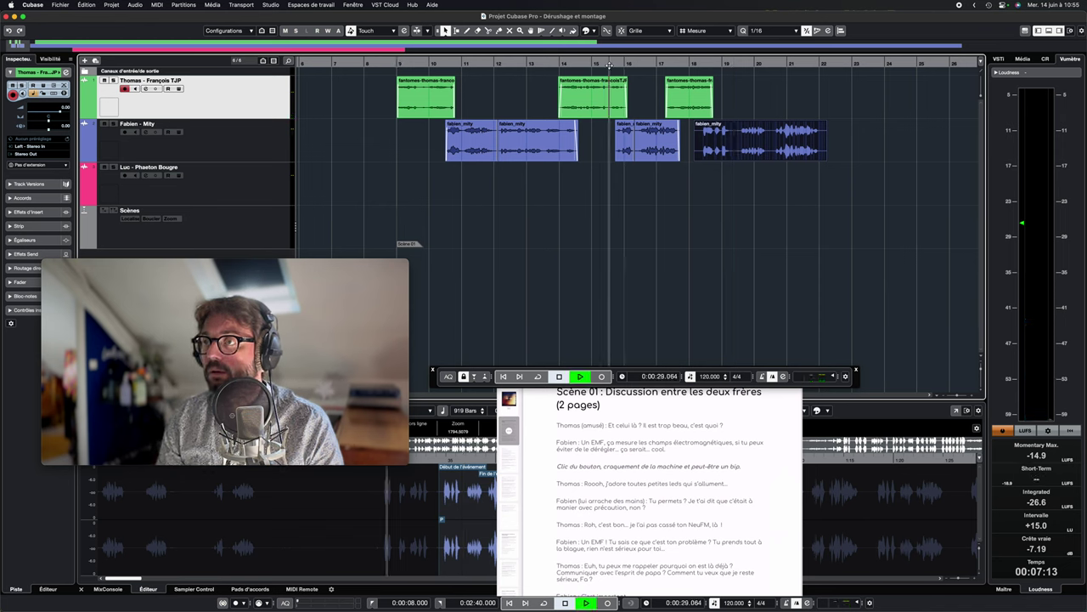
{"action": "key", "text": "space"}
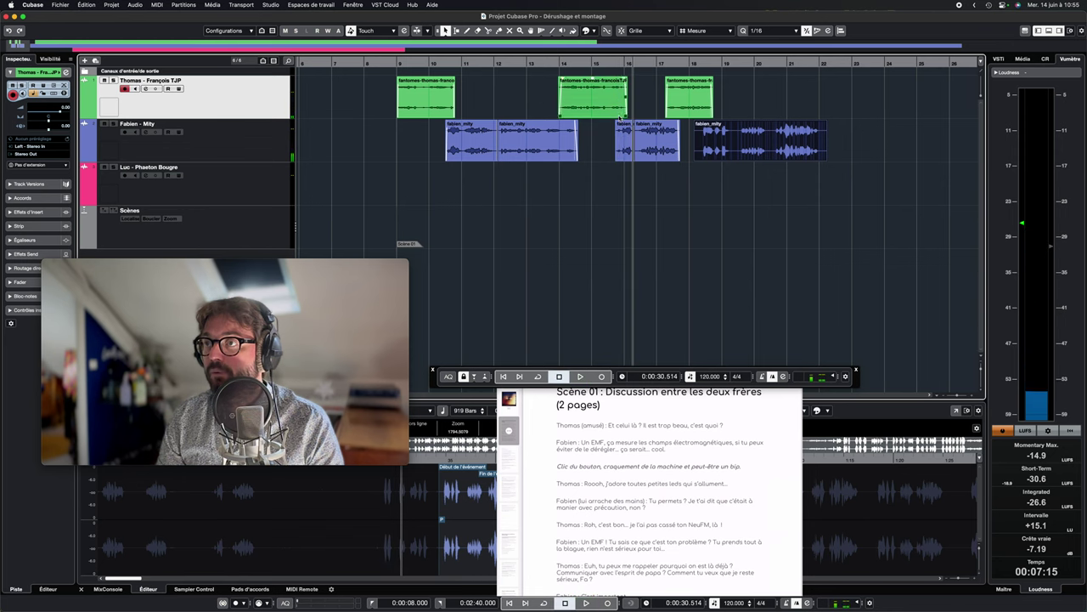
Undo the tightened spacing and move all clips following the second green line slightly earlier, to just after bar 16.
{"action": "left_click", "coordinate": [622, 112]}
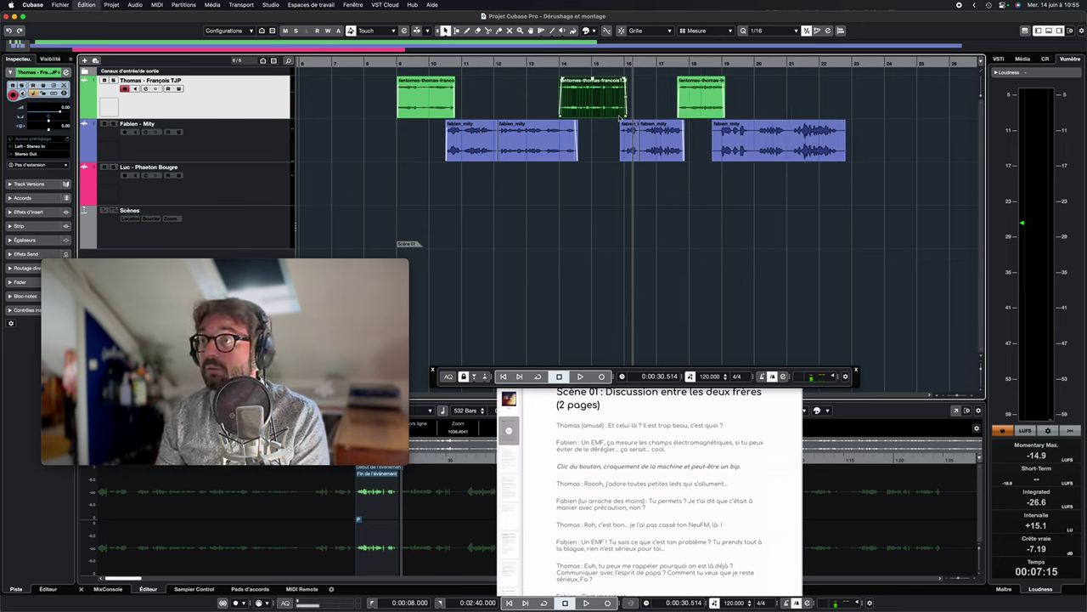
{"action": "left_click_drag", "start_coordinate": [862, 198], "coordinate": [645, 90]}
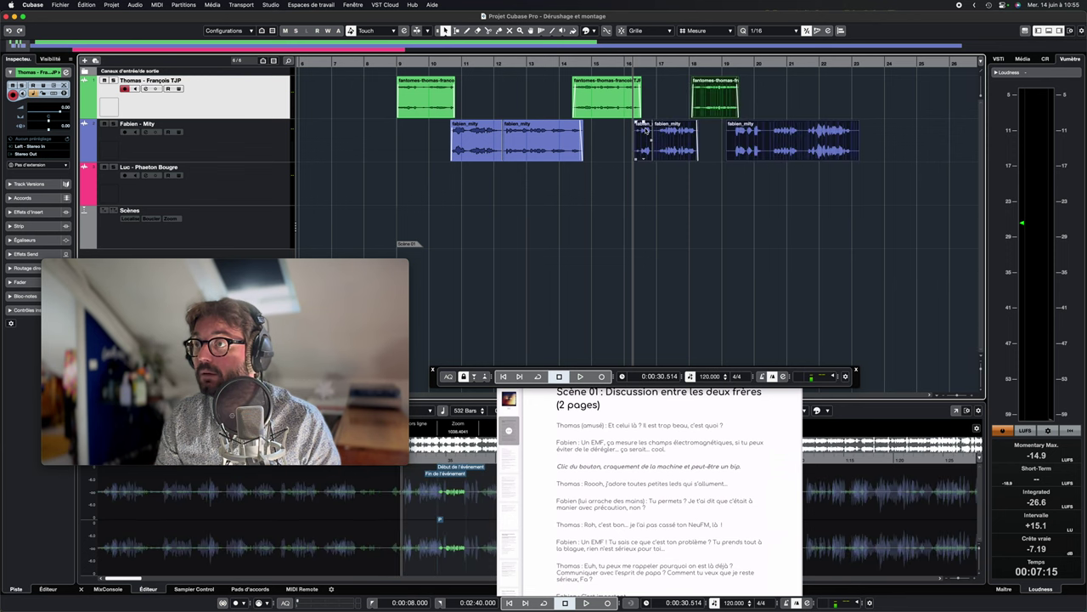
{"action": "left_click_drag", "start_coordinate": [644, 132], "coordinate": [640, 131]}
Play the adjusted dialogue from just before bar 16 to about bar 23.
{"action": "left_click", "coordinate": [618, 66]}
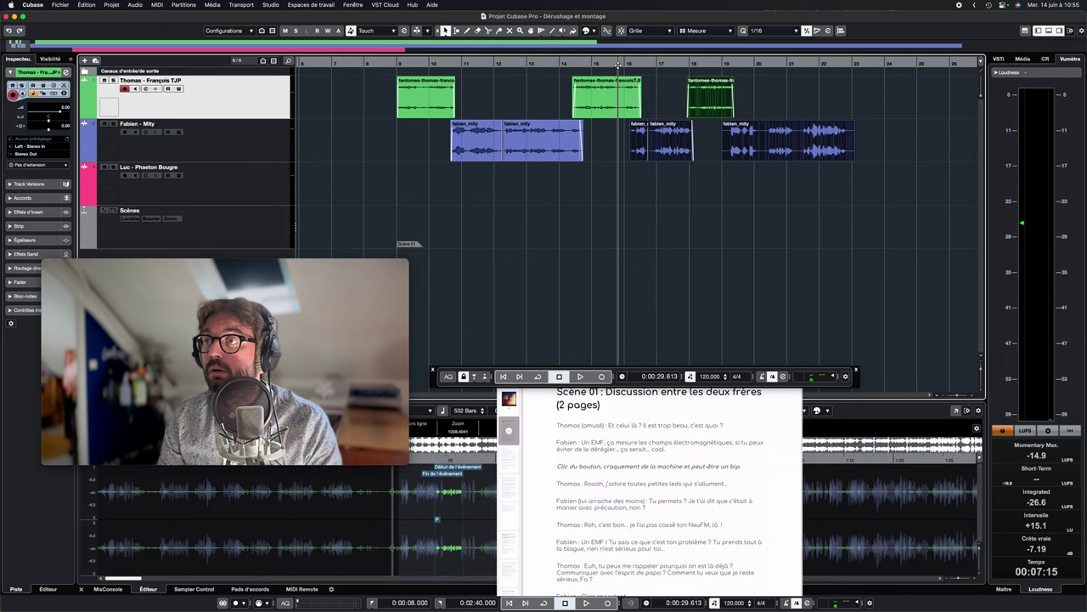
{"action": "key", "text": "space"}
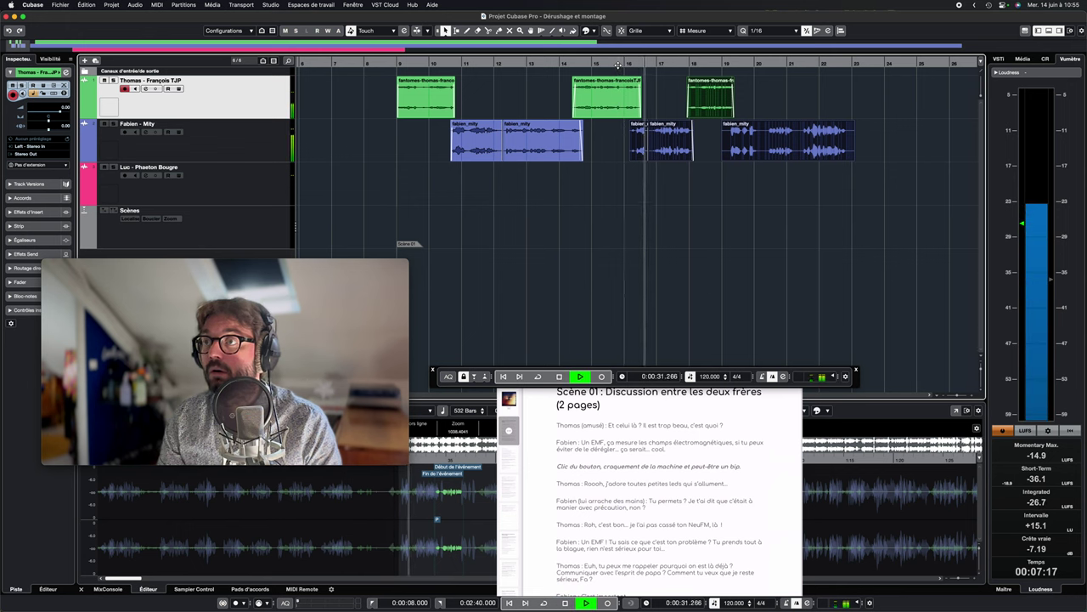
{"action": "left_click", "coordinate": [793, 212]}
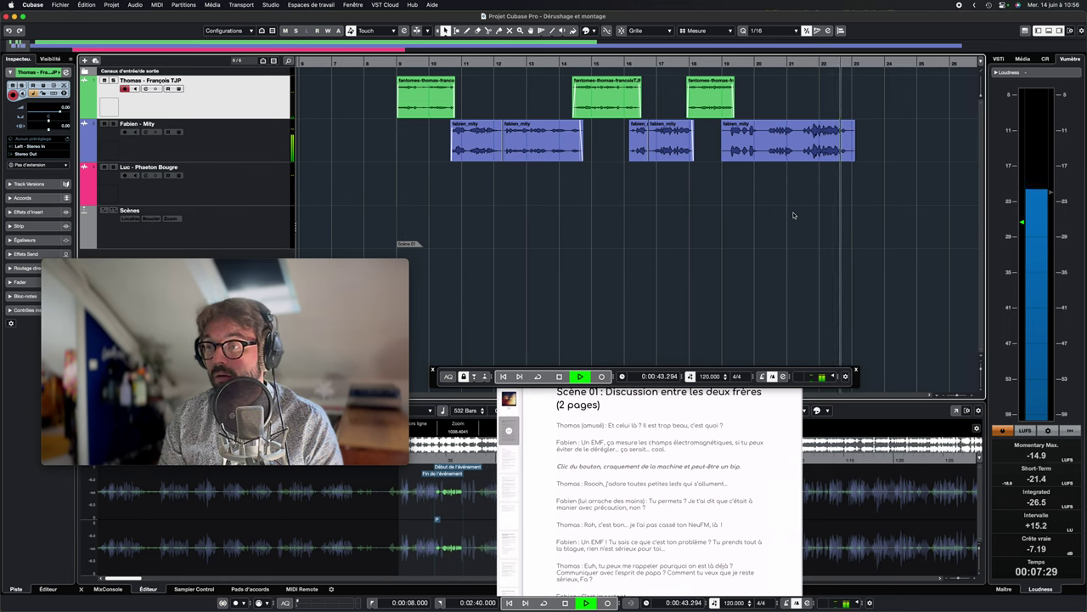
{"action": "key", "text": "space"}
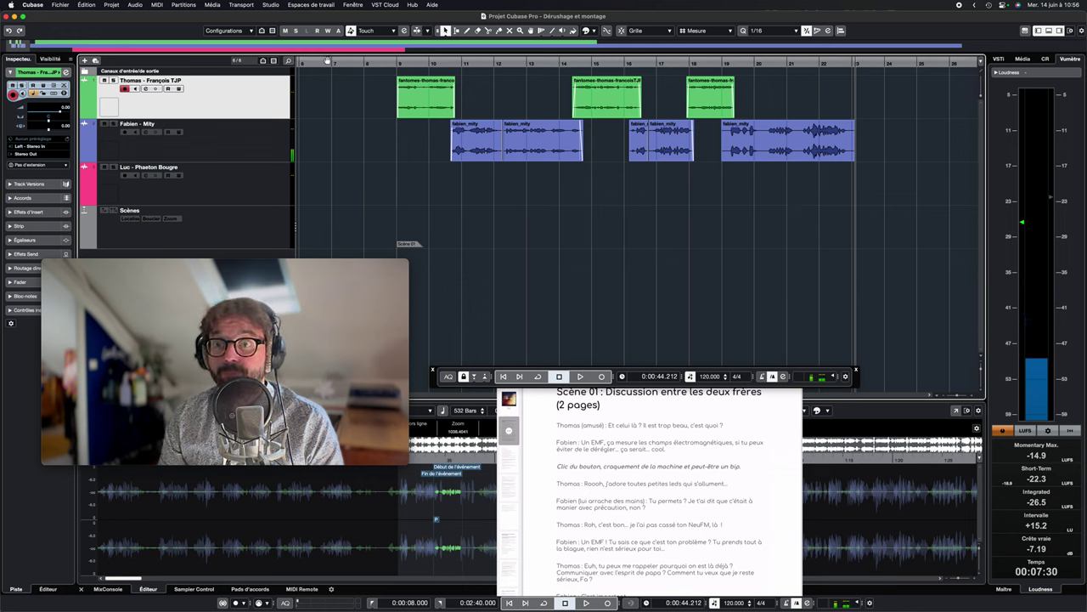
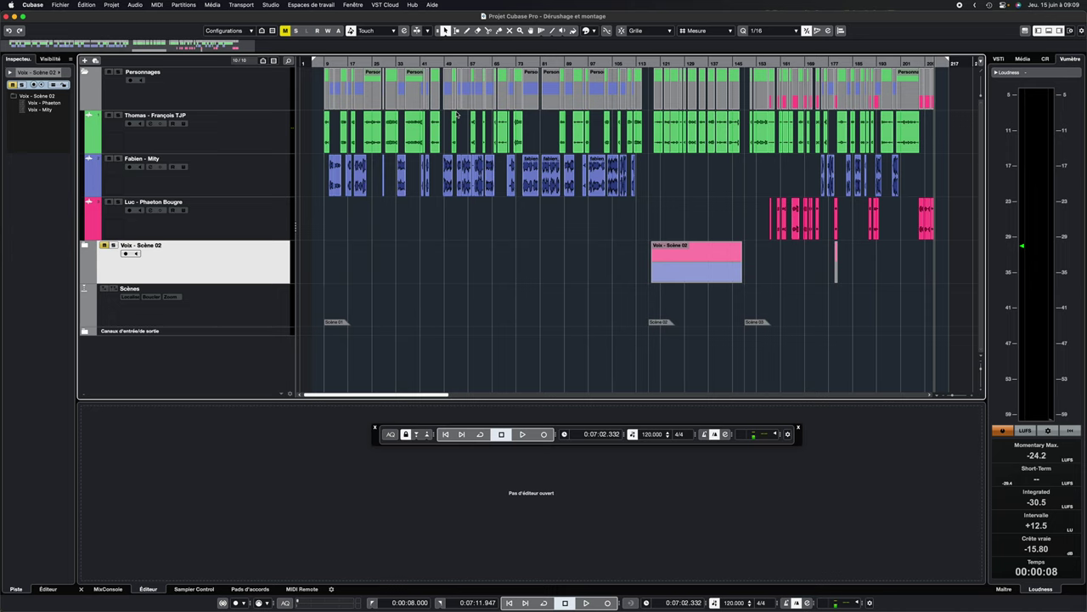
Collapse and reopen the Personnages folder, and look through the character tracks inside it.
{"action": "left_click", "coordinate": [226, 87]}
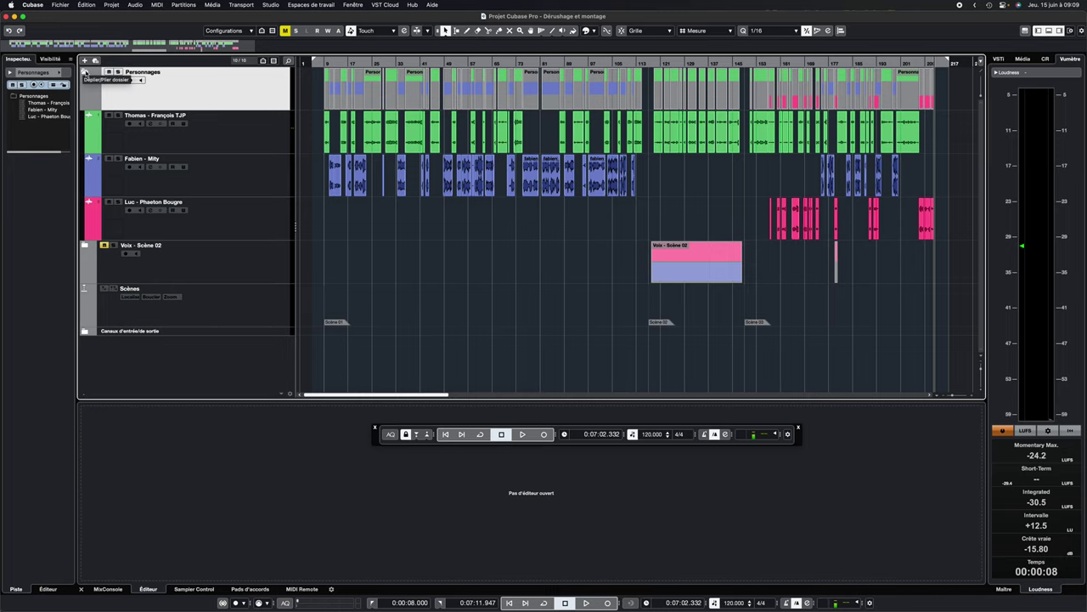
{"action": "left_click", "coordinate": [85, 72]}
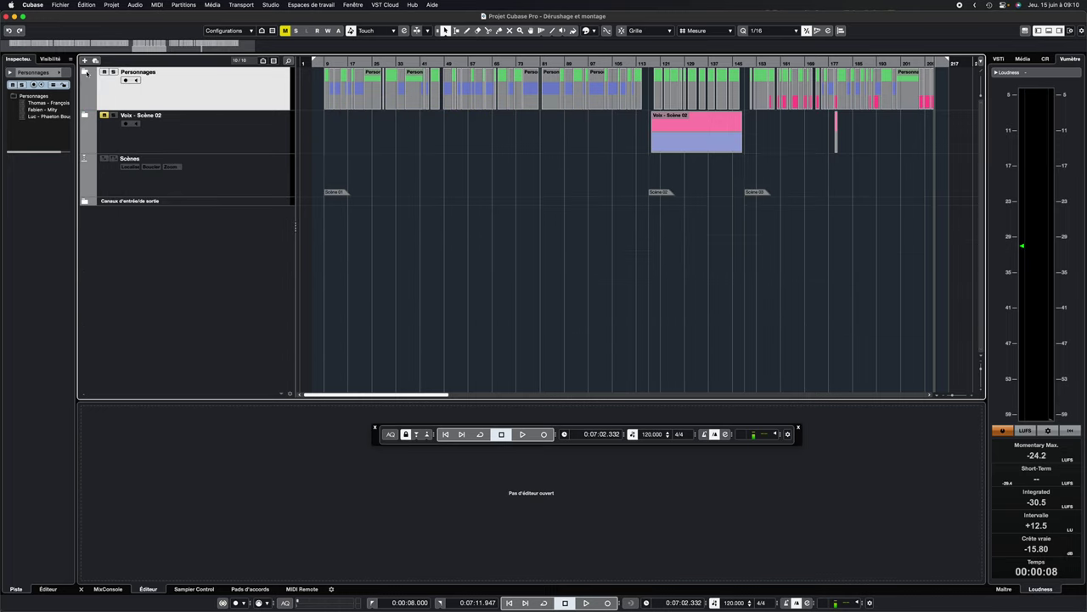
{"action": "left_click", "coordinate": [85, 72]}
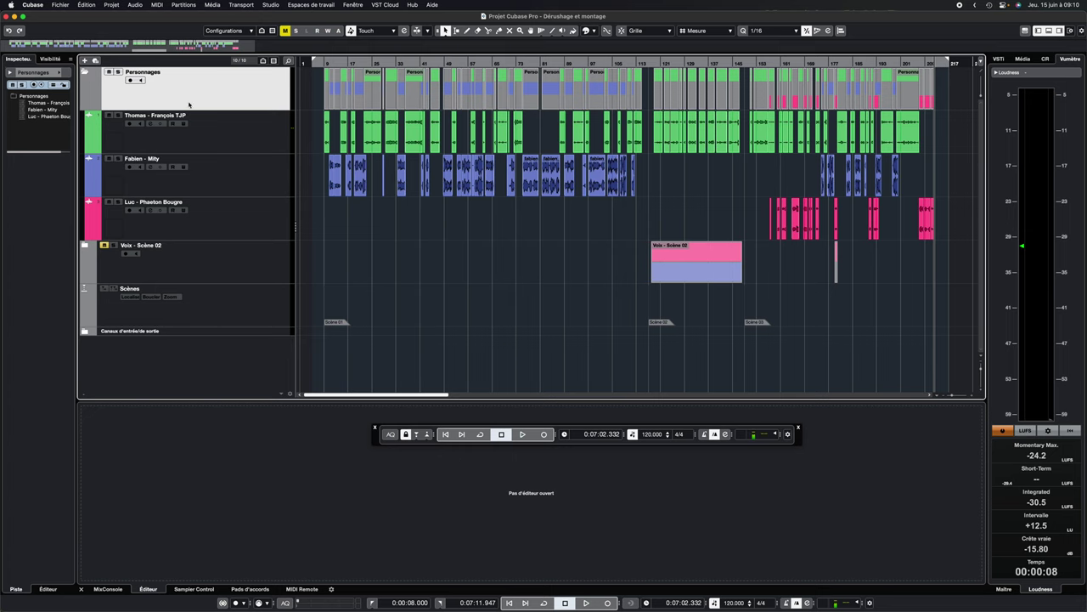
{"action": "left_click", "coordinate": [237, 141]}
{"action": "left_click", "coordinate": [240, 177]}
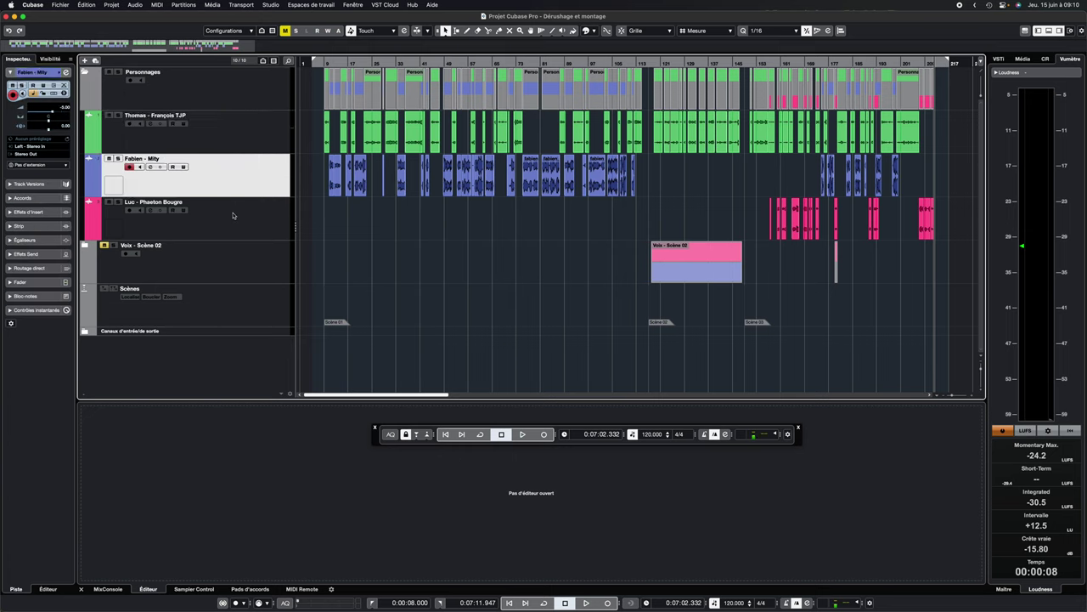
{"action": "left_click", "coordinate": [227, 217]}
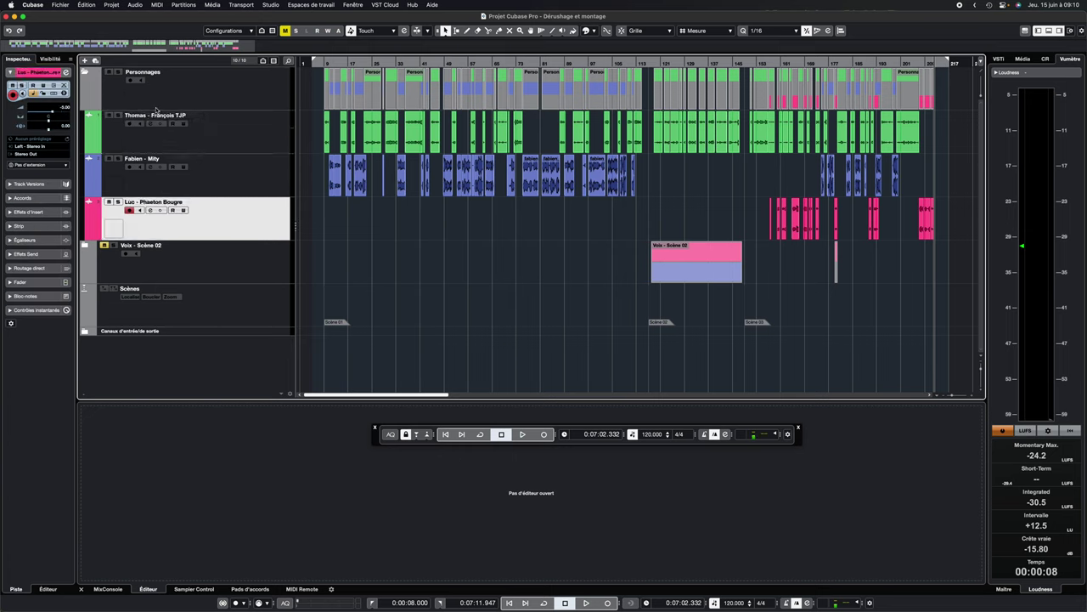
Fold and unfold the Personnages folder and switch its group mute on and off.
{"action": "left_click", "coordinate": [84, 72]}
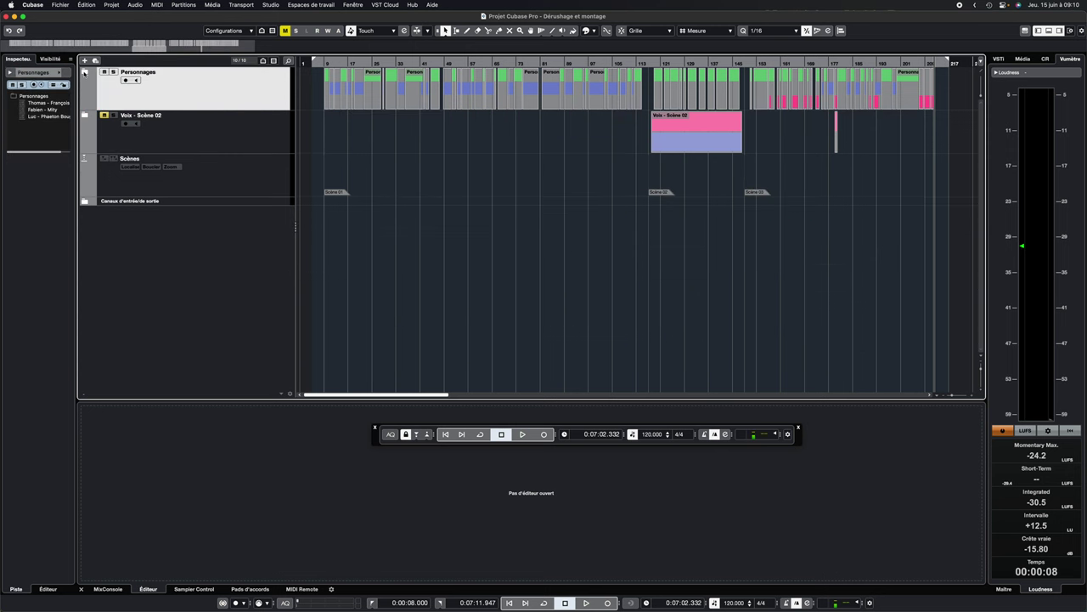
{"action": "left_click", "coordinate": [84, 72]}
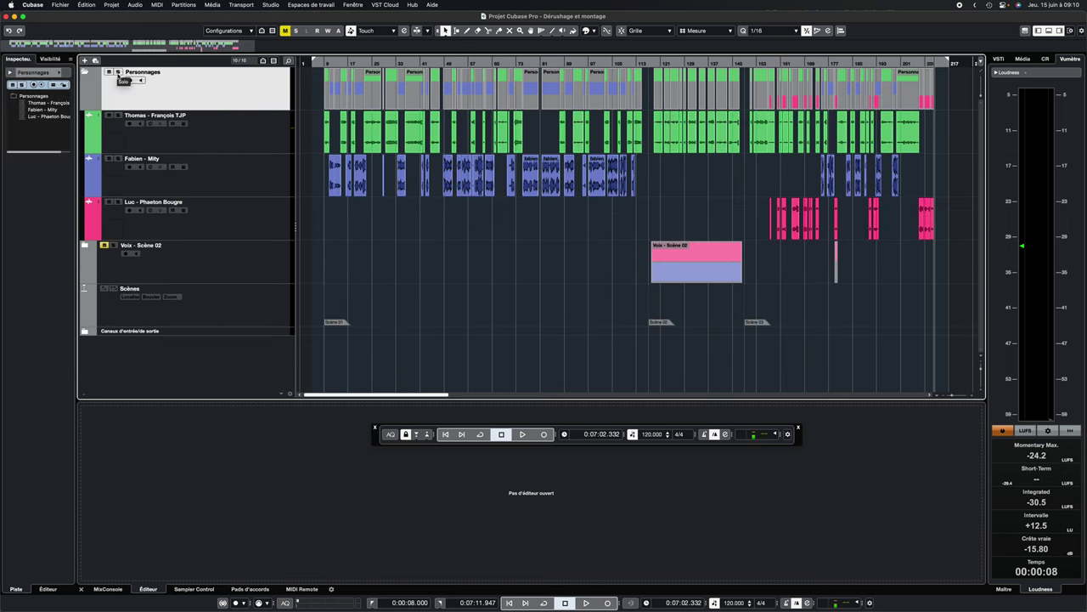
{"action": "left_click", "coordinate": [109, 73]}
{"action": "left_click", "coordinate": [109, 72]}
Expand the Voix - Scène 02 folder to show its two voice tracks.
{"action": "left_click", "coordinate": [86, 247]}
{"action": "left_click", "coordinate": [84, 247]}
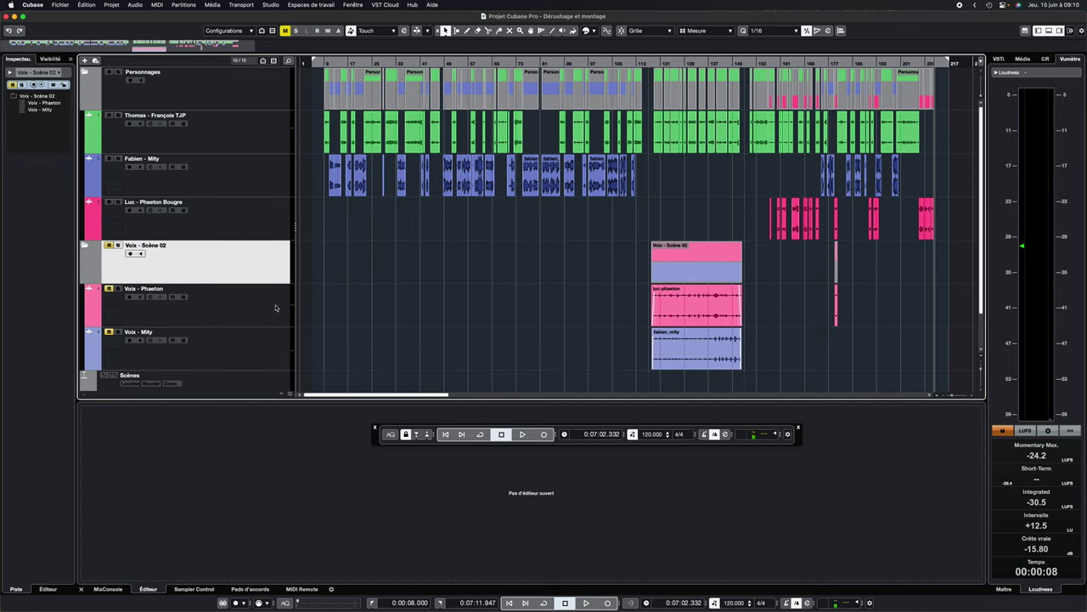
{"action": "left_click", "coordinate": [714, 291]}
Solo the Voix - Scène 02 folder and play its voices from about bar 121.
{"action": "left_click", "coordinate": [118, 246]}
{"action": "left_click", "coordinate": [661, 62]}
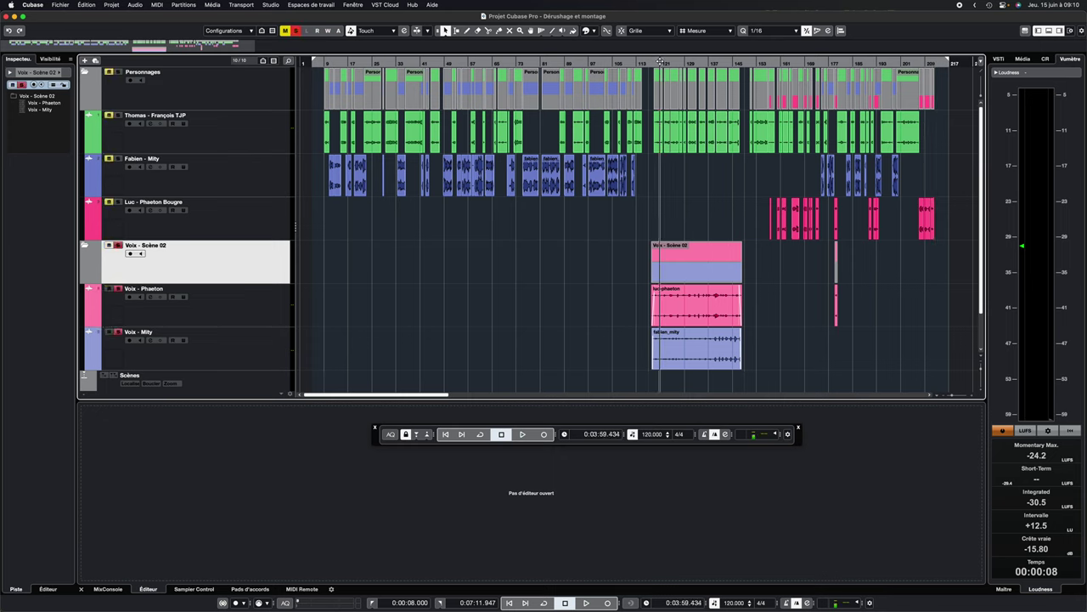
{"action": "key", "text": "space"}
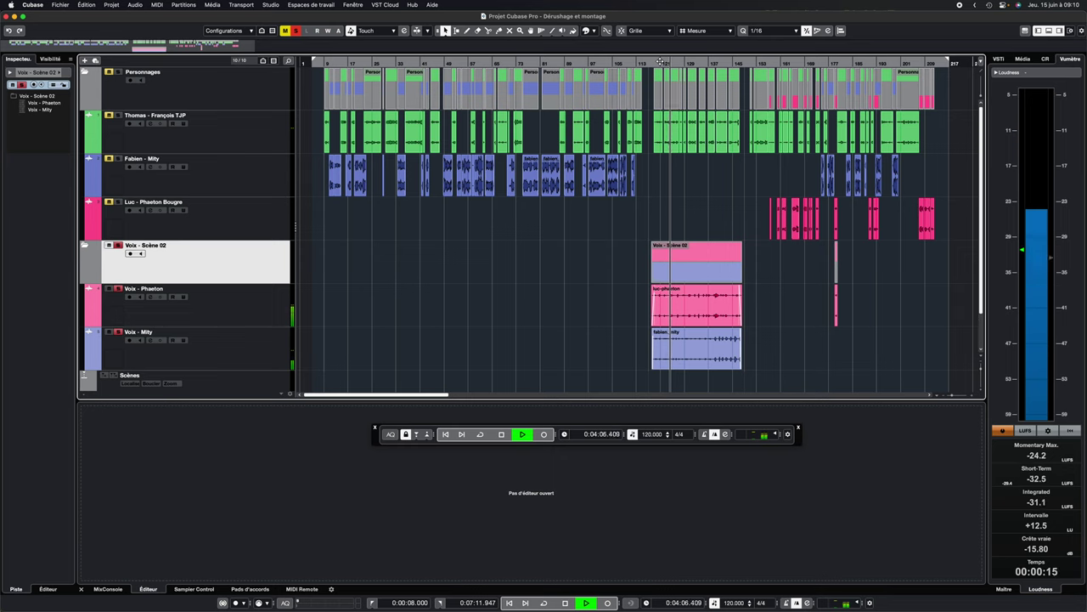
{"action": "key", "text": "space"}
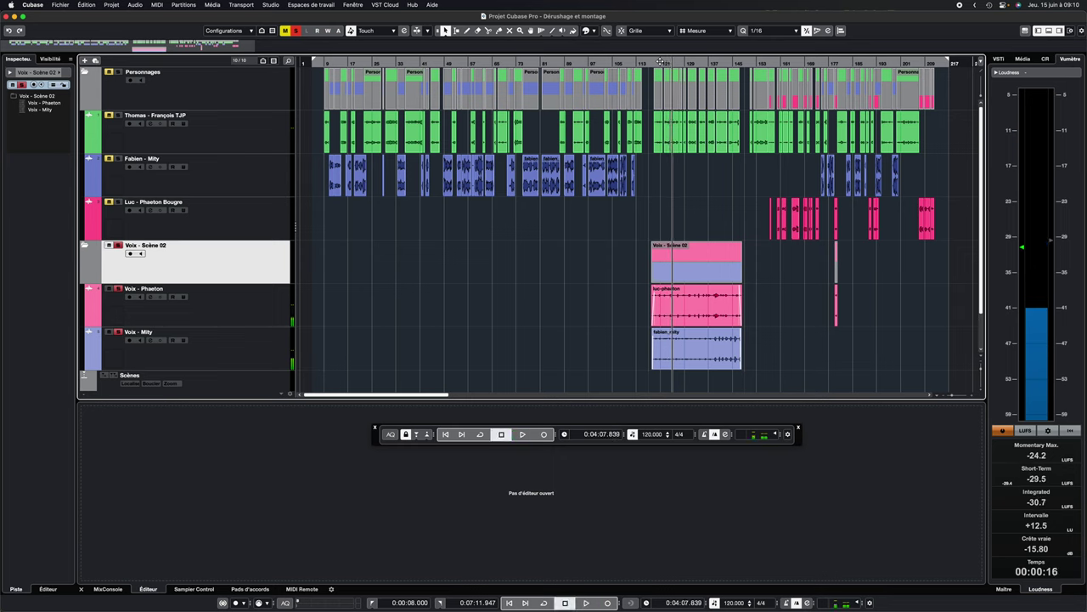
Take the Voix - Scène 02 folder out of solo, mute it and fold it closed.
{"action": "left_click", "coordinate": [118, 245]}
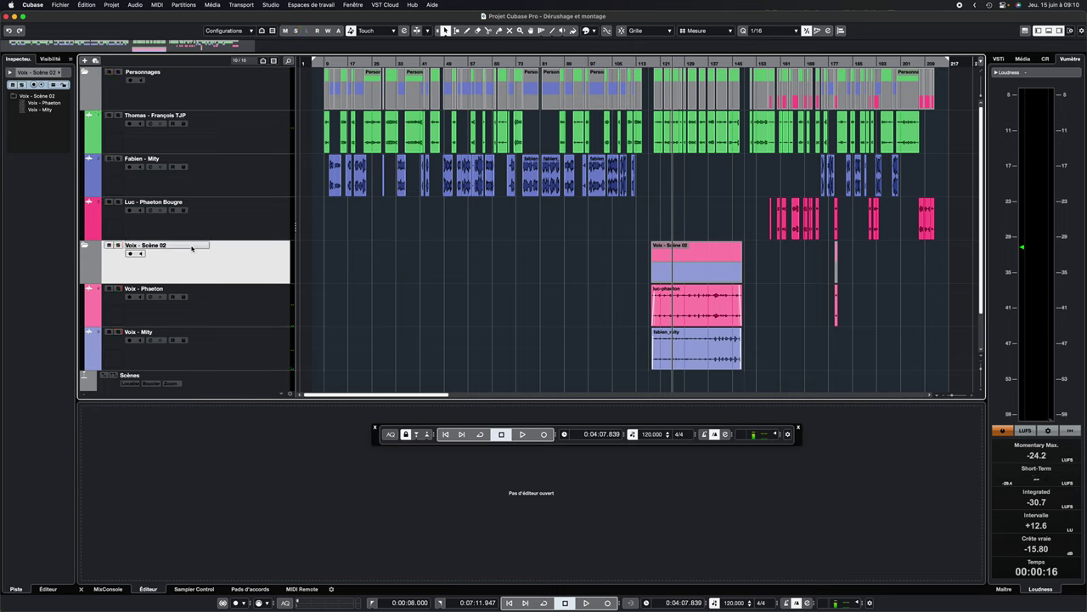
{"action": "left_click", "coordinate": [108, 244]}
{"action": "left_click", "coordinate": [86, 246]}
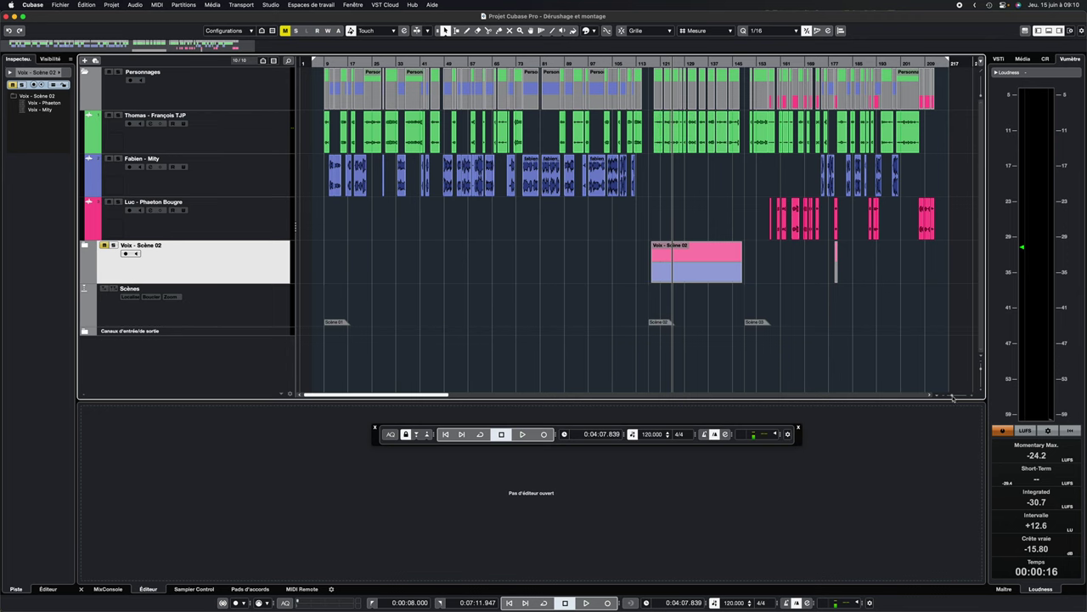
Examine the arrangement of the voice clips through scenes 02 and 03 up to the end of the project.
{"action": "key", "text": "h"}
{"action": "key", "text": "h"}
{"action": "key", "text": "h"}
{"action": "key", "text": "h"}
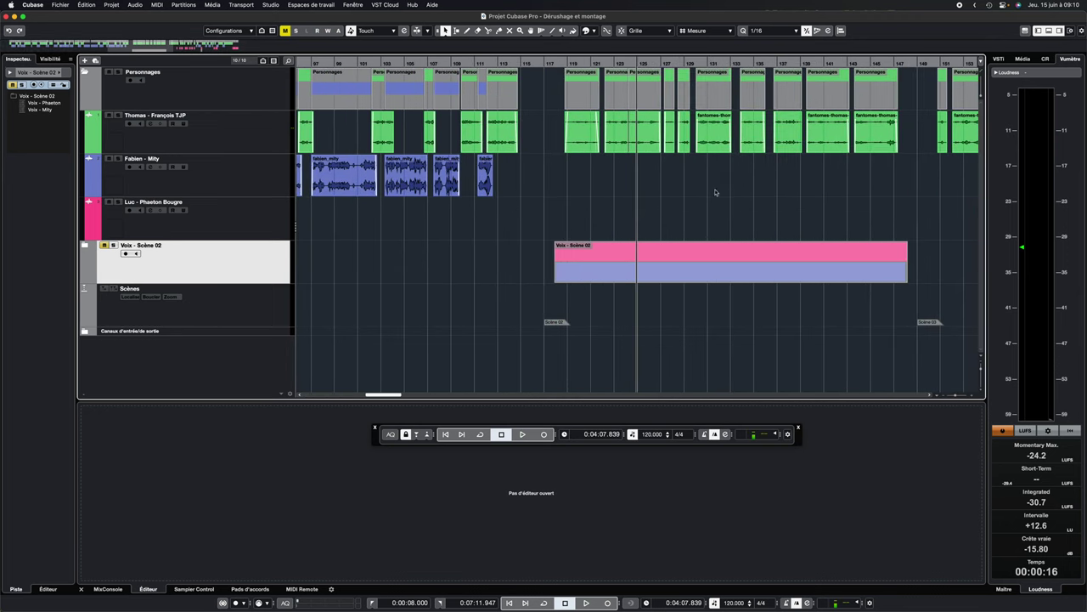
{"action": "scroll", "coordinate": [700, 177], "scroll_direction": "right", "scroll_amount": 5}
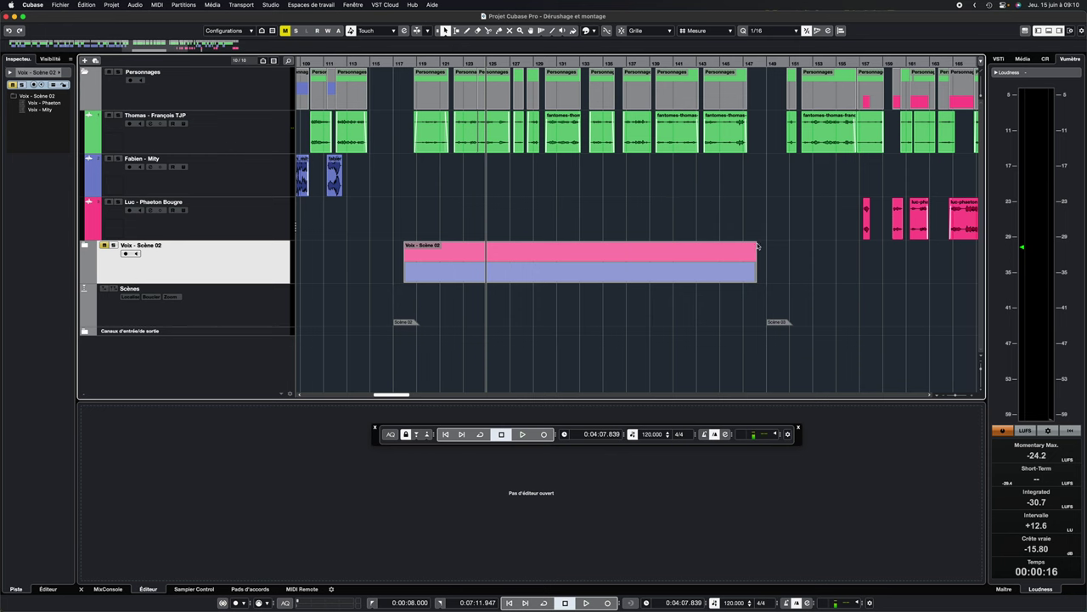
{"action": "scroll", "coordinate": [677, 211], "scroll_direction": "right", "scroll_amount": 5}
{"action": "scroll", "coordinate": [677, 212], "scroll_direction": "right", "scroll_amount": 9}
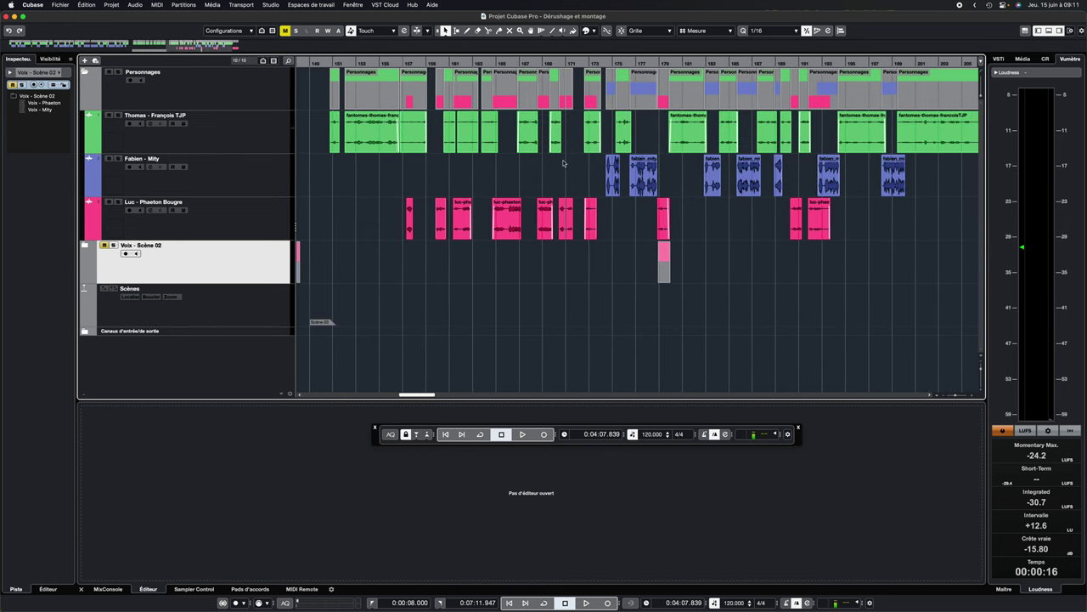
{"action": "scroll", "coordinate": [546, 174], "scroll_direction": "right", "scroll_amount": 6}
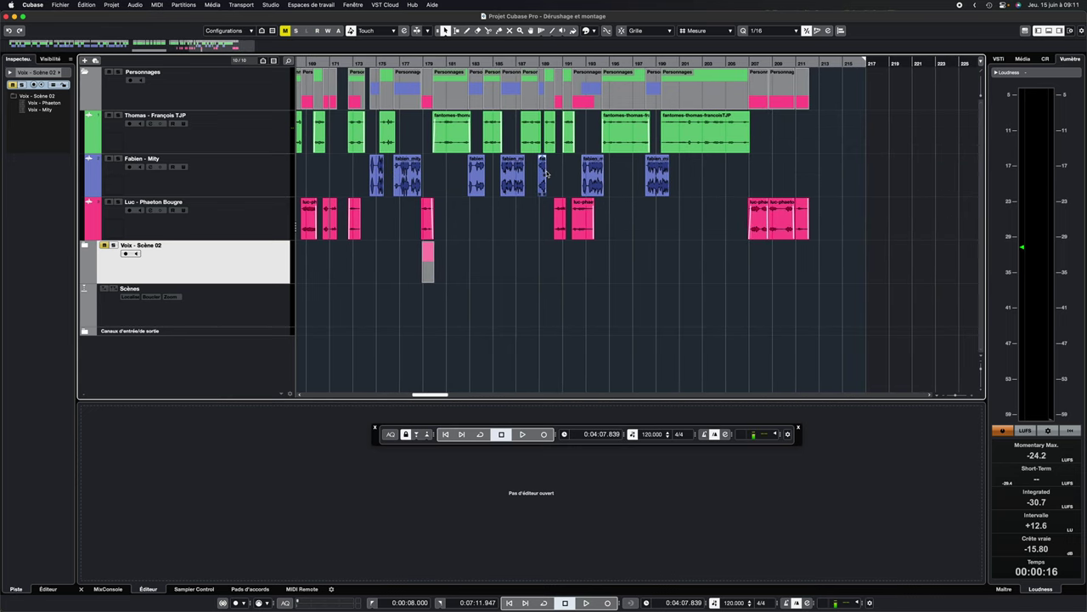
{"action": "scroll", "coordinate": [546, 174], "scroll_direction": "left", "scroll_amount": 5}
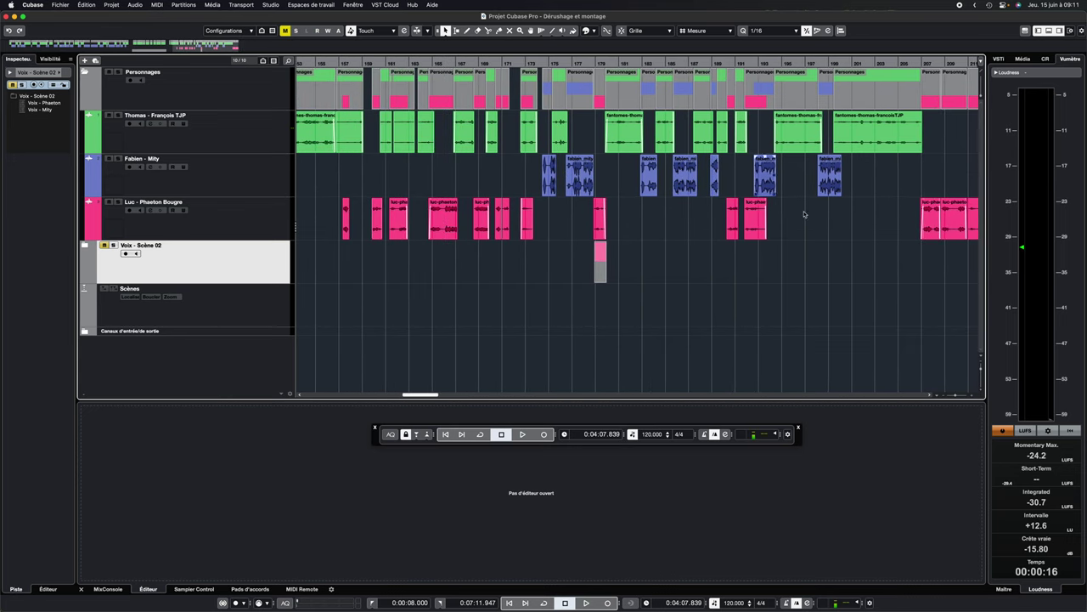
Fit the project view to the range between the locators and save the project.
{"action": "left_click", "coordinate": [957, 395]}
{"action": "left_click", "coordinate": [939, 398]}
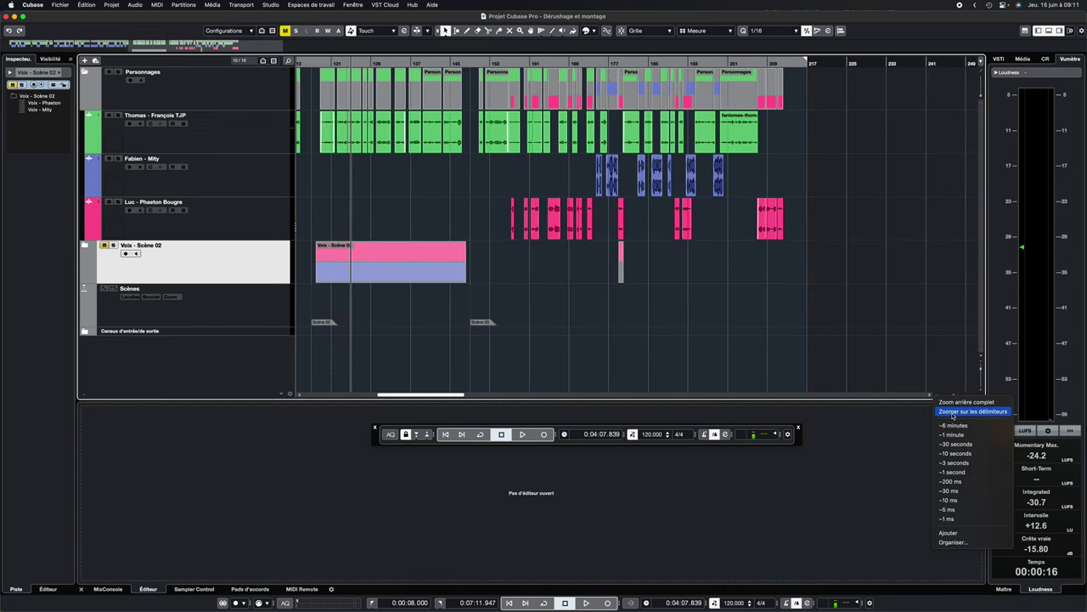
{"action": "left_click", "coordinate": [953, 415]}
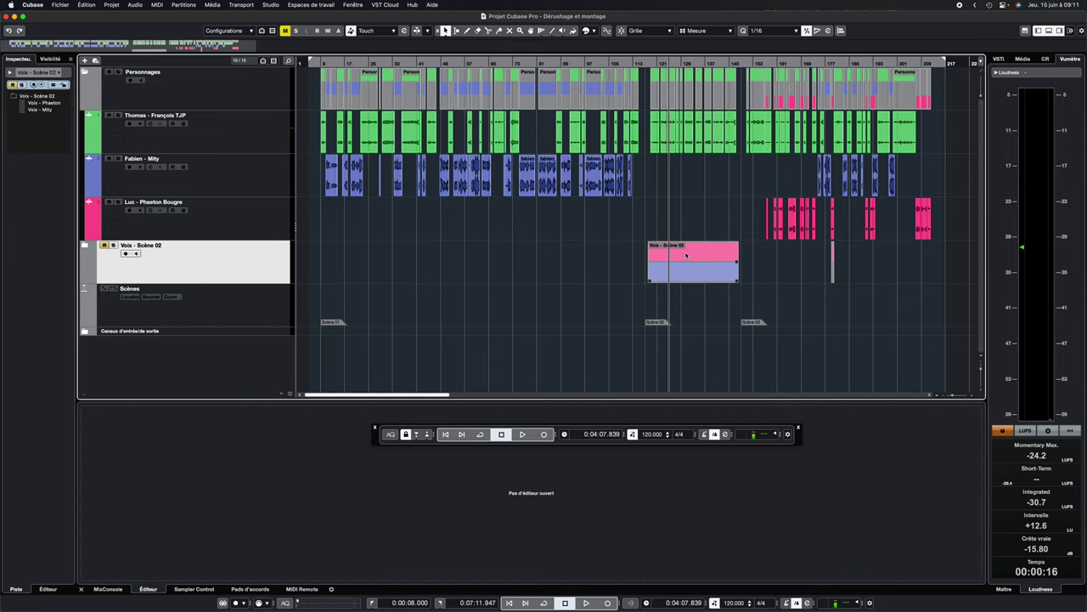
{"action": "left_click", "coordinate": [61, 4]}
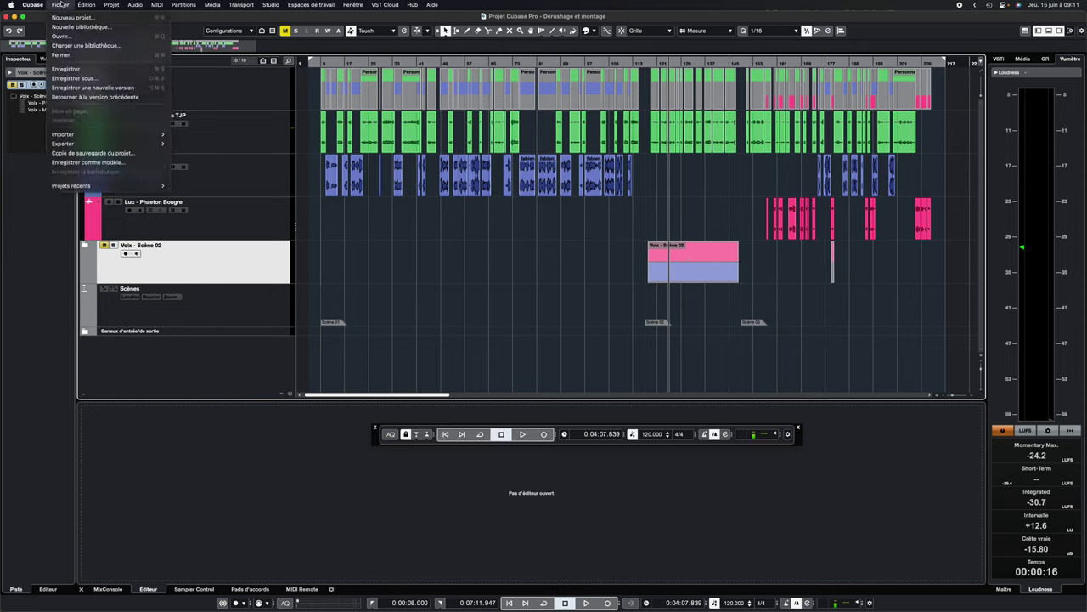
{"action": "left_click", "coordinate": [72, 69]}
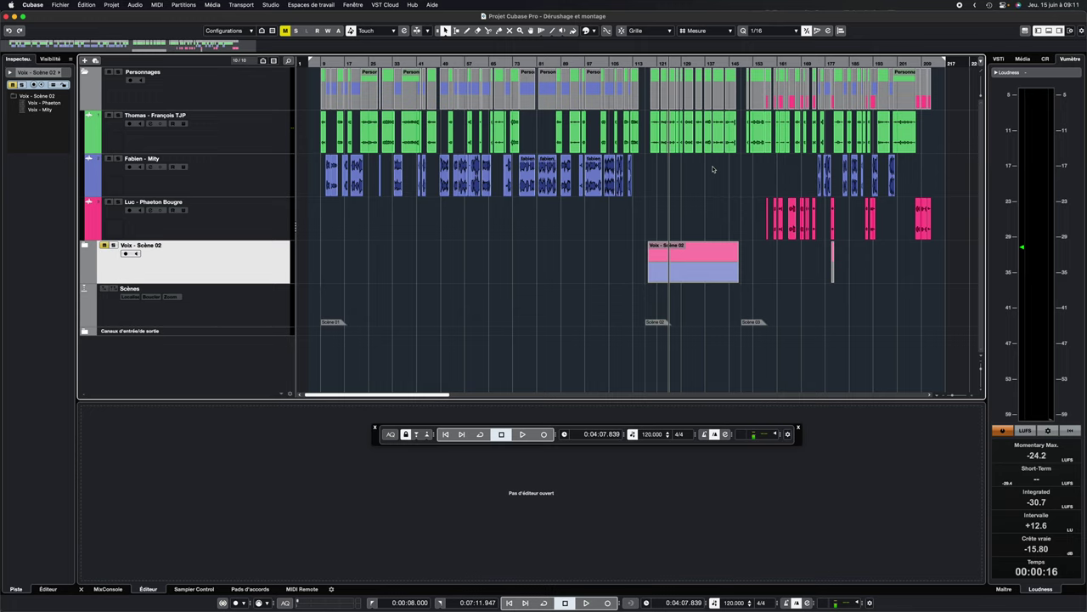
Select the character tracks in turn down to Phaeton Bougre, and mute the green character track.
{"action": "left_click", "coordinate": [233, 126]}
{"action": "left_click", "coordinate": [237, 170]}
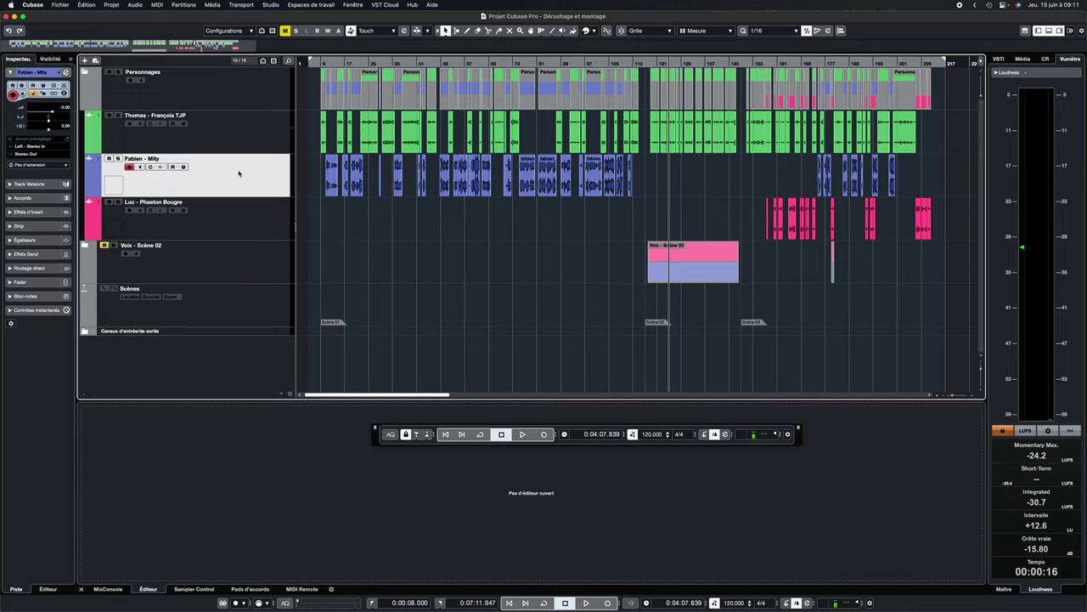
{"action": "left_click", "coordinate": [237, 219]}
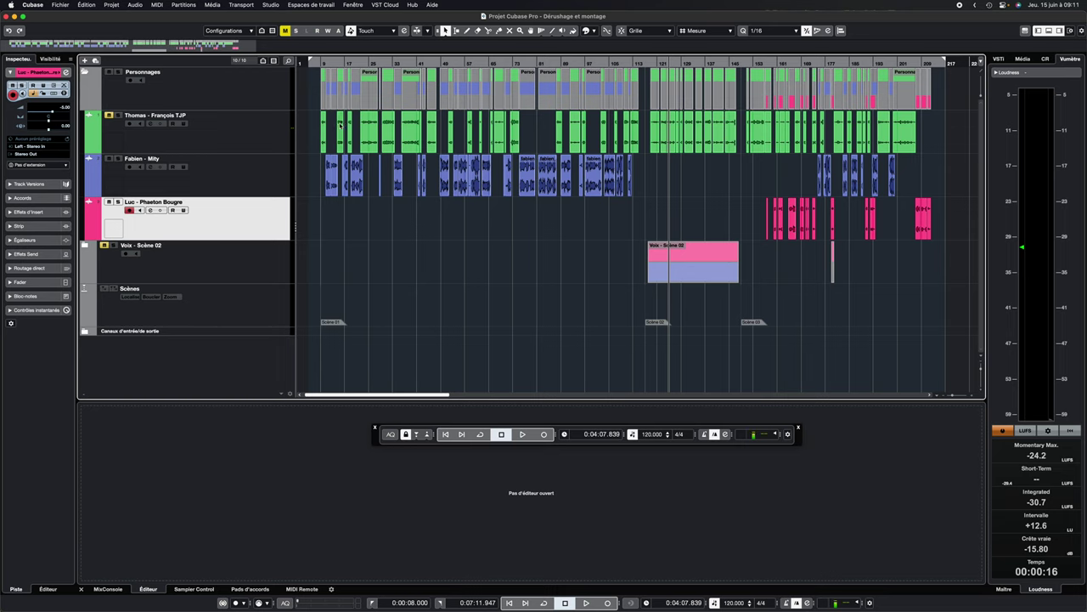
{"action": "left_click", "coordinate": [372, 123]}
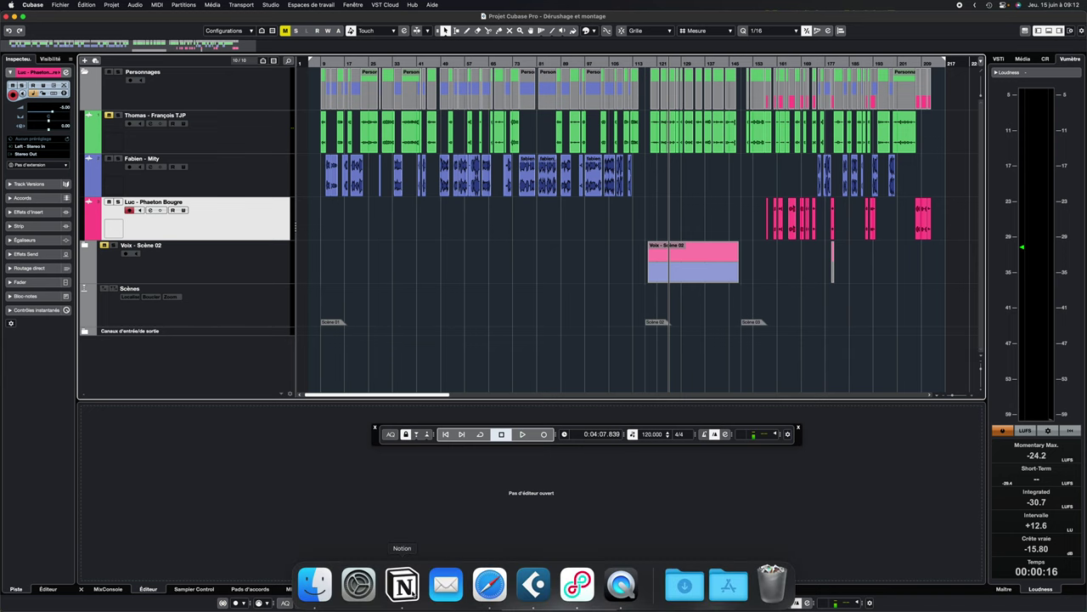
Switch to Notion, examine the article list of Une fiction sonore de A à Z, and return to Cubase.
{"action": "left_click", "coordinate": [403, 586]}
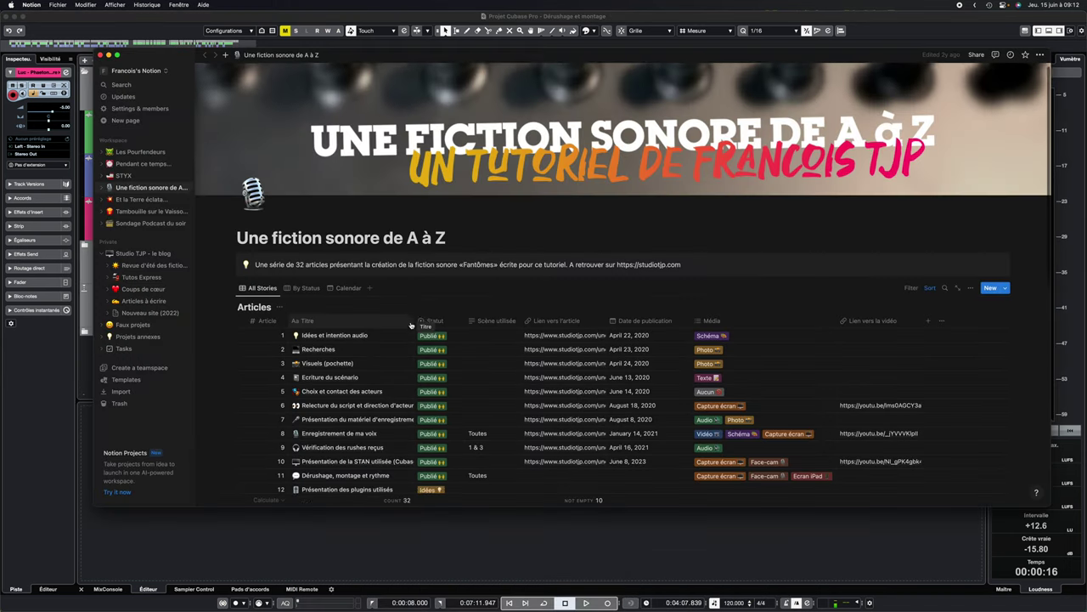
{"action": "scroll", "coordinate": [411, 325], "scroll_direction": "down", "scroll_amount": 3}
{"action": "scroll", "coordinate": [411, 325], "scroll_direction": "down", "scroll_amount": 2}
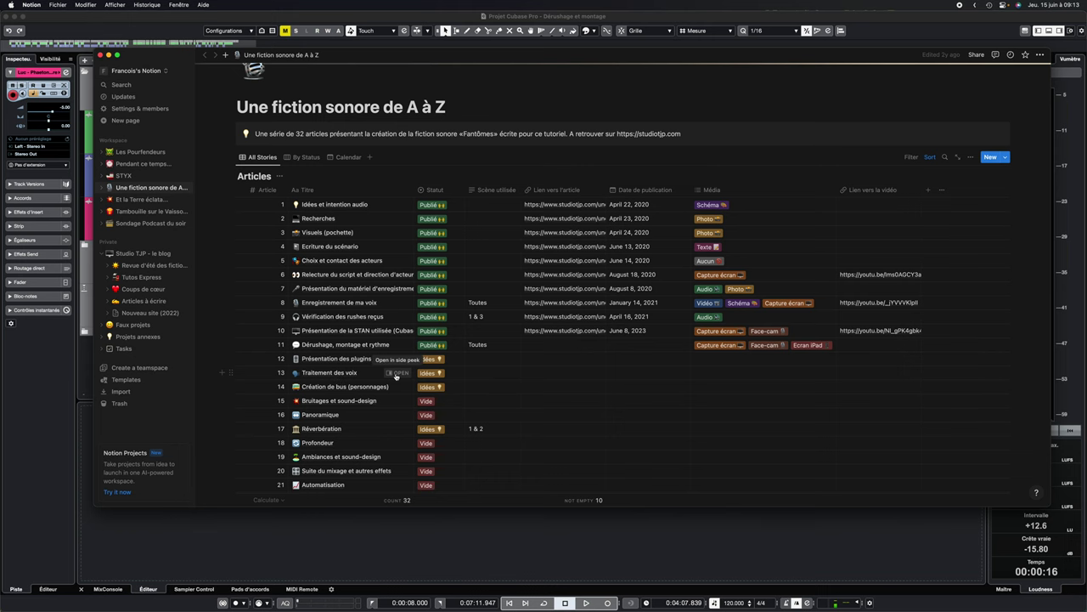
{"action": "left_click", "coordinate": [356, 534]}
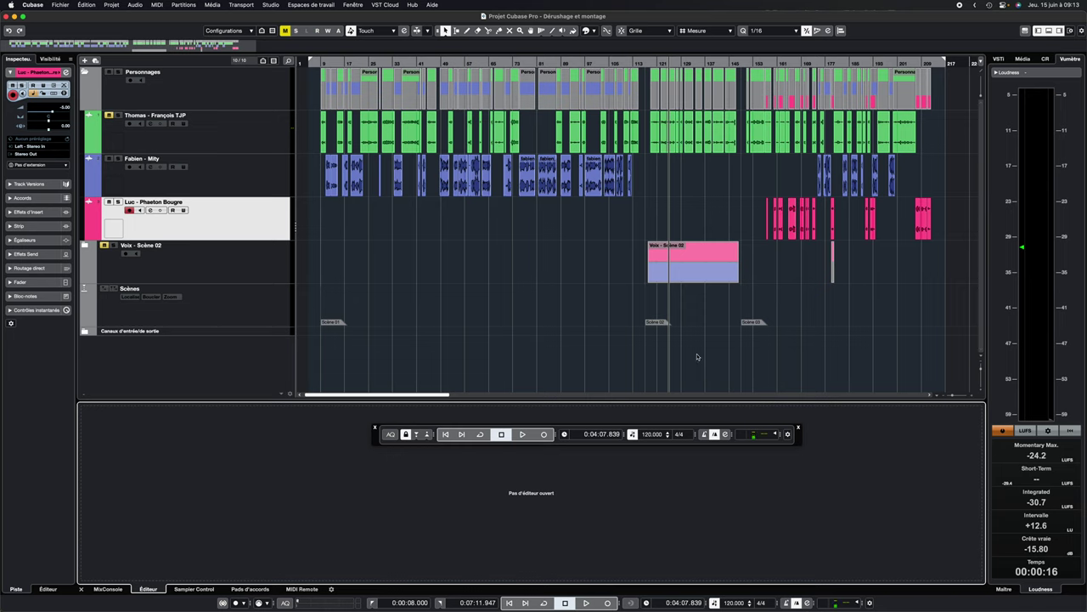
{"action": "scroll", "coordinate": [643, 197], "scroll_direction": "right", "scroll_amount": 1}
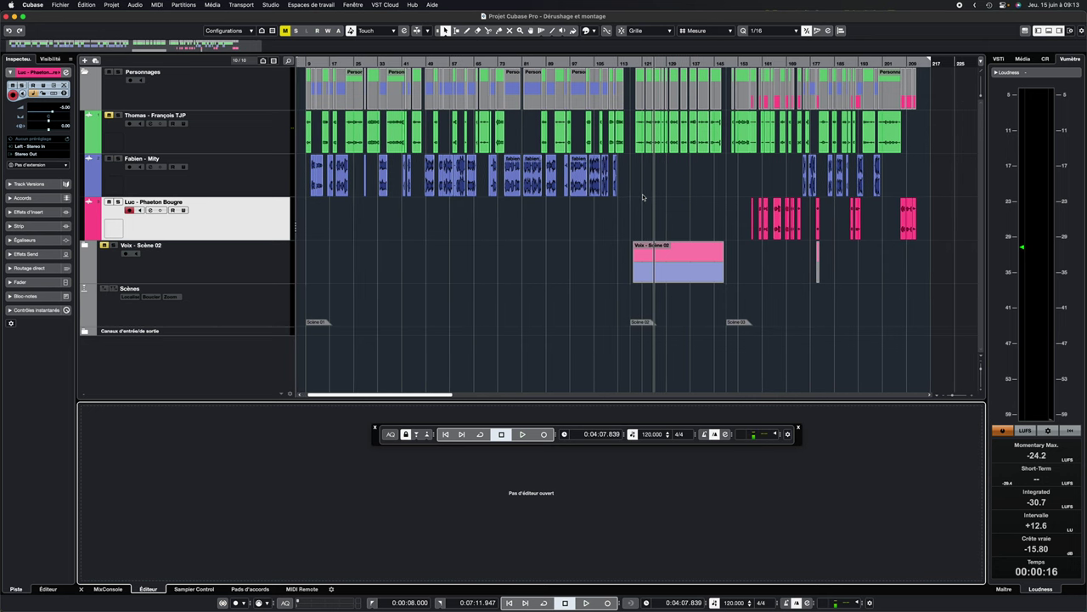
{"action": "scroll", "coordinate": [644, 198], "scroll_direction": "left", "scroll_amount": 1}
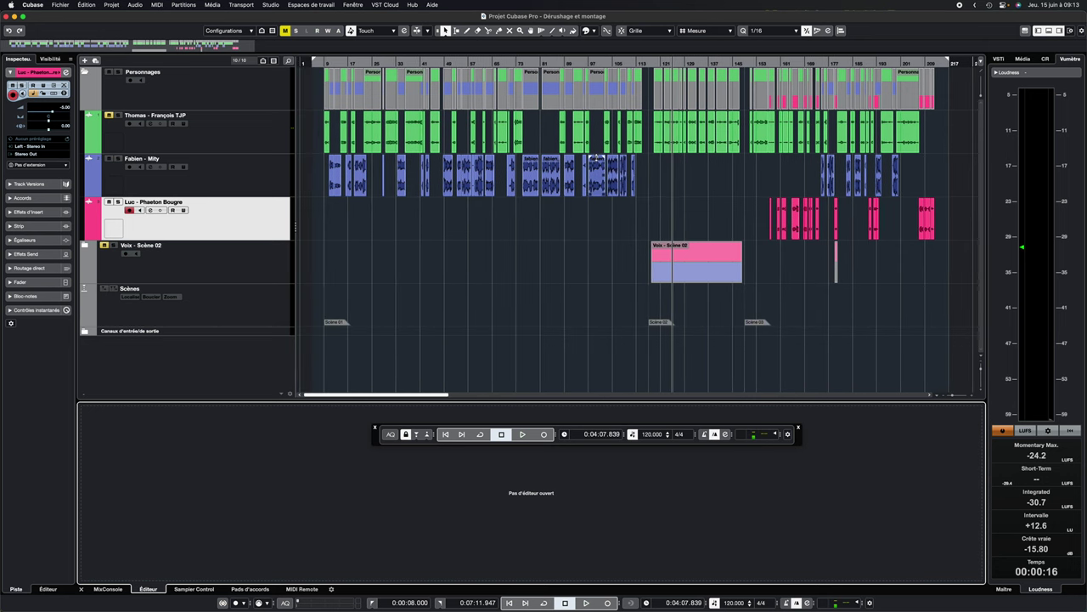